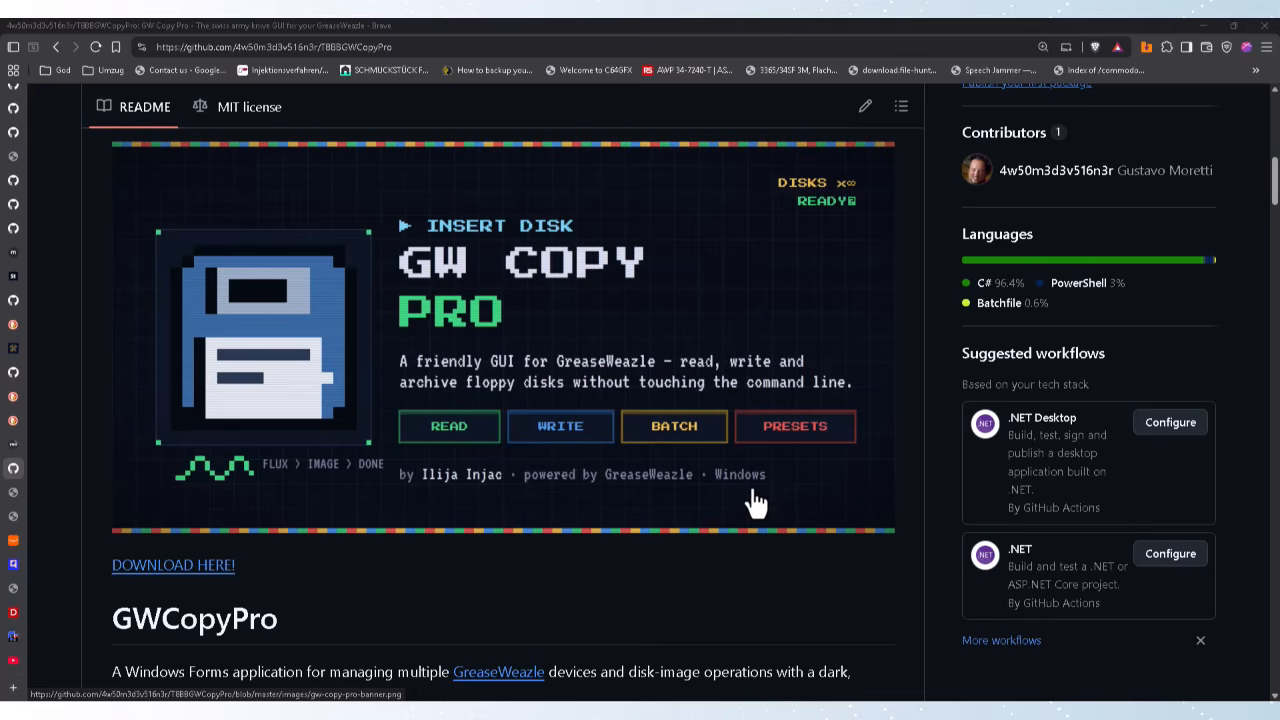
Step: Examine the T8BBGWCopyPro repository page and the README's introduction, requirements, build and getting-started sections
scroll(756, 493, up, 10)
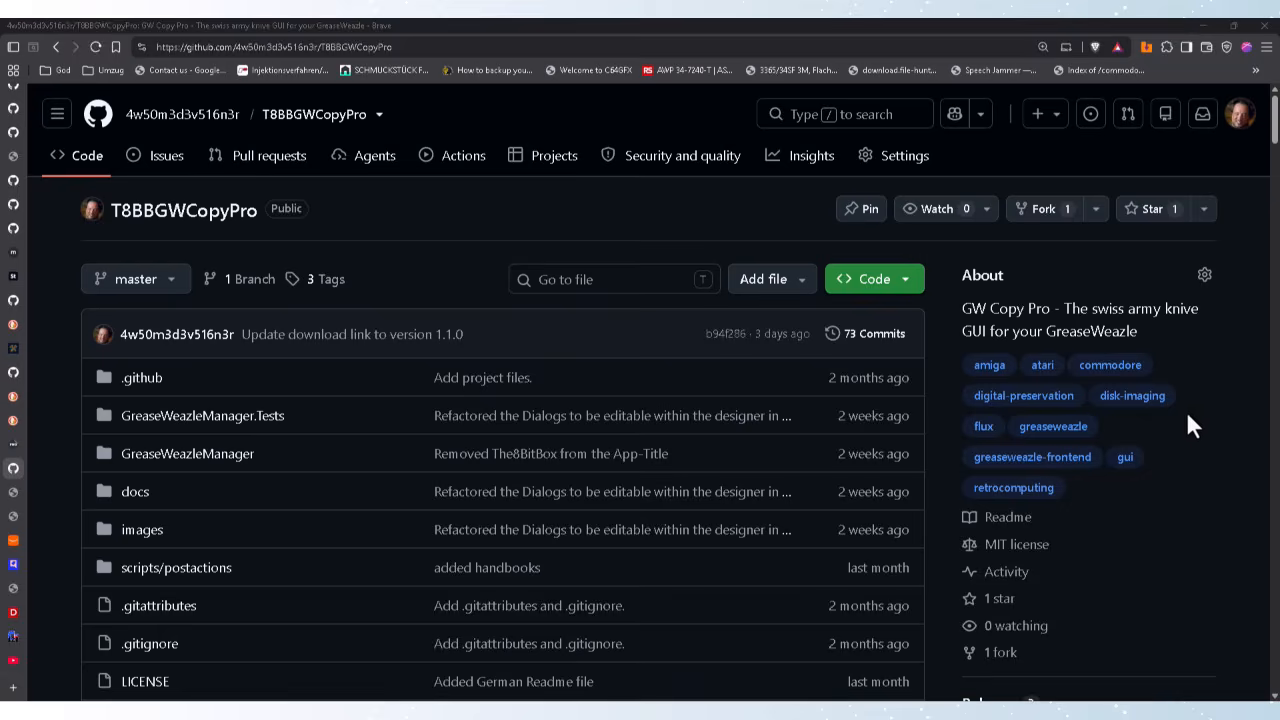
scroll(1190, 425, down, 10)
scroll(1193, 413, down, 5)
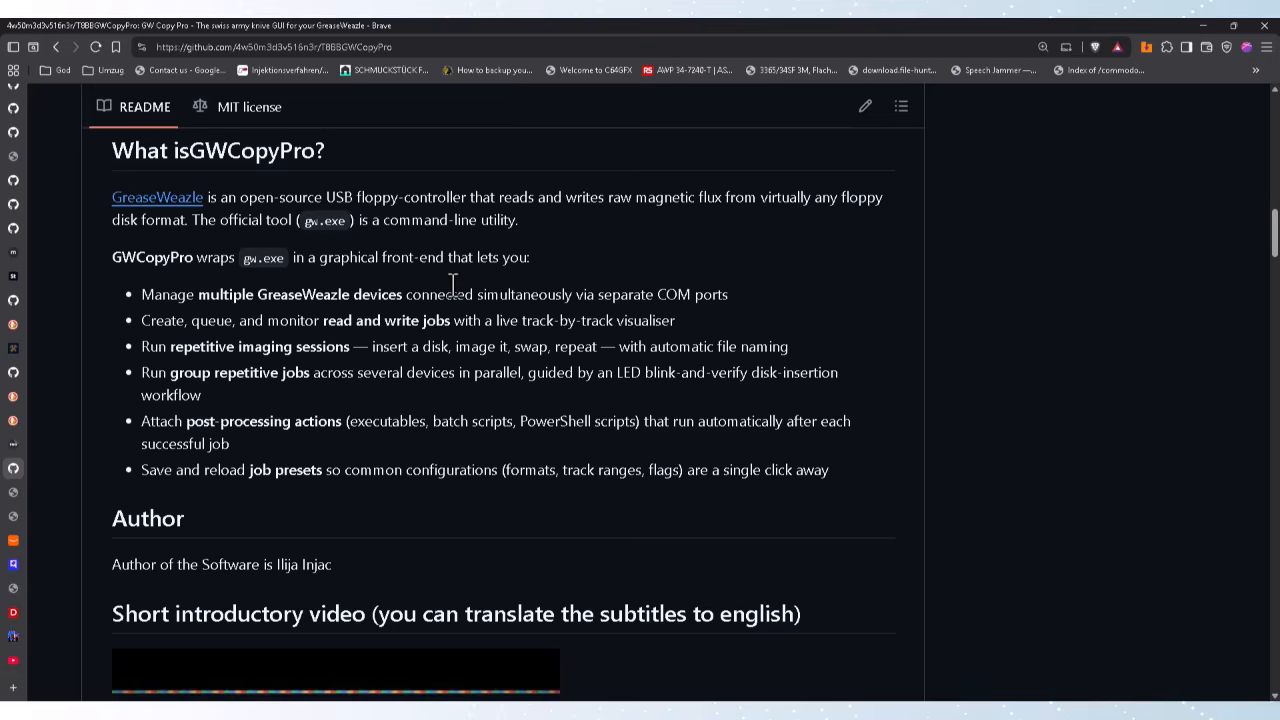
scroll(452, 286, up, 1)
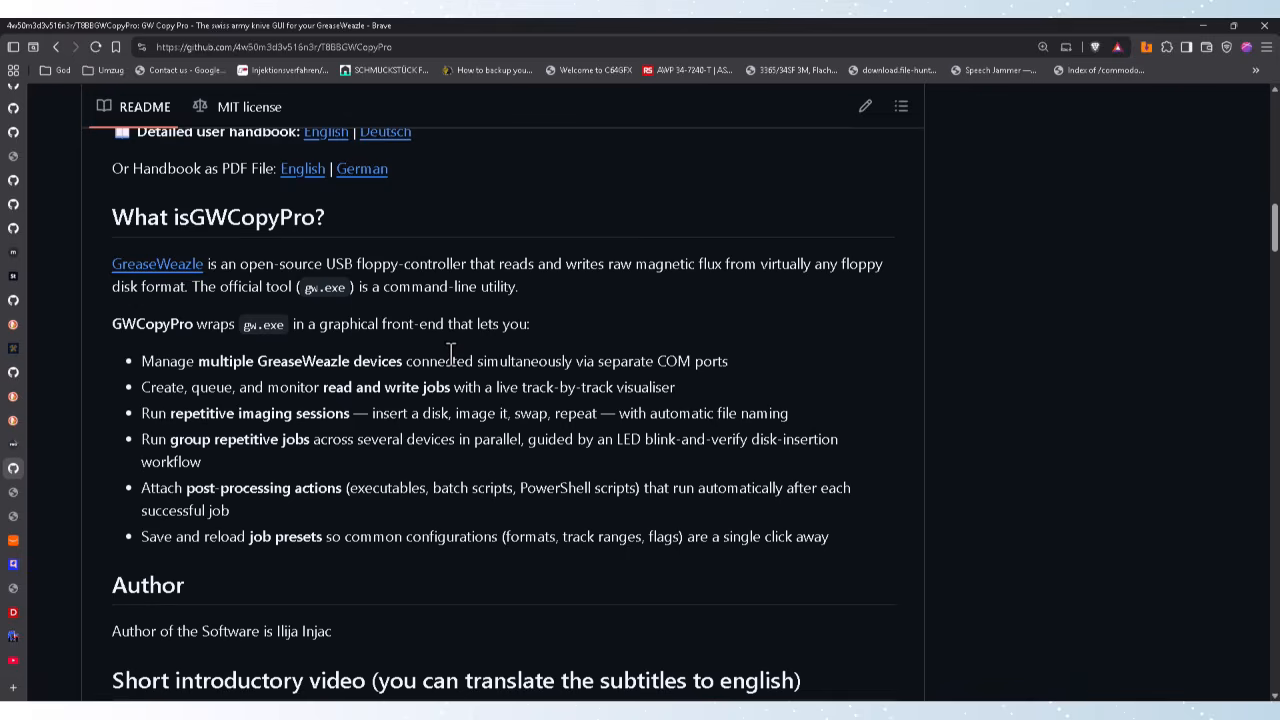
scroll(451, 353, down, 4)
scroll(450, 351, down, 3)
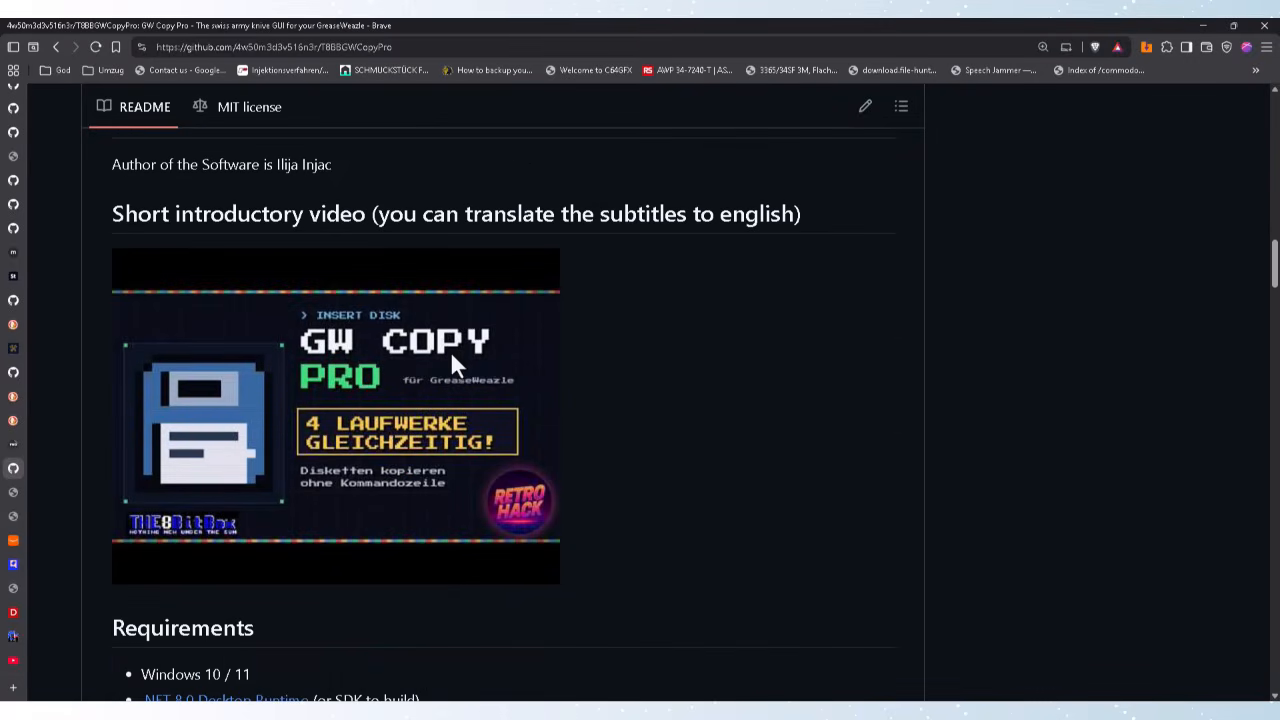
scroll(633, 386, down, 3)
scroll(639, 406, down, 8)
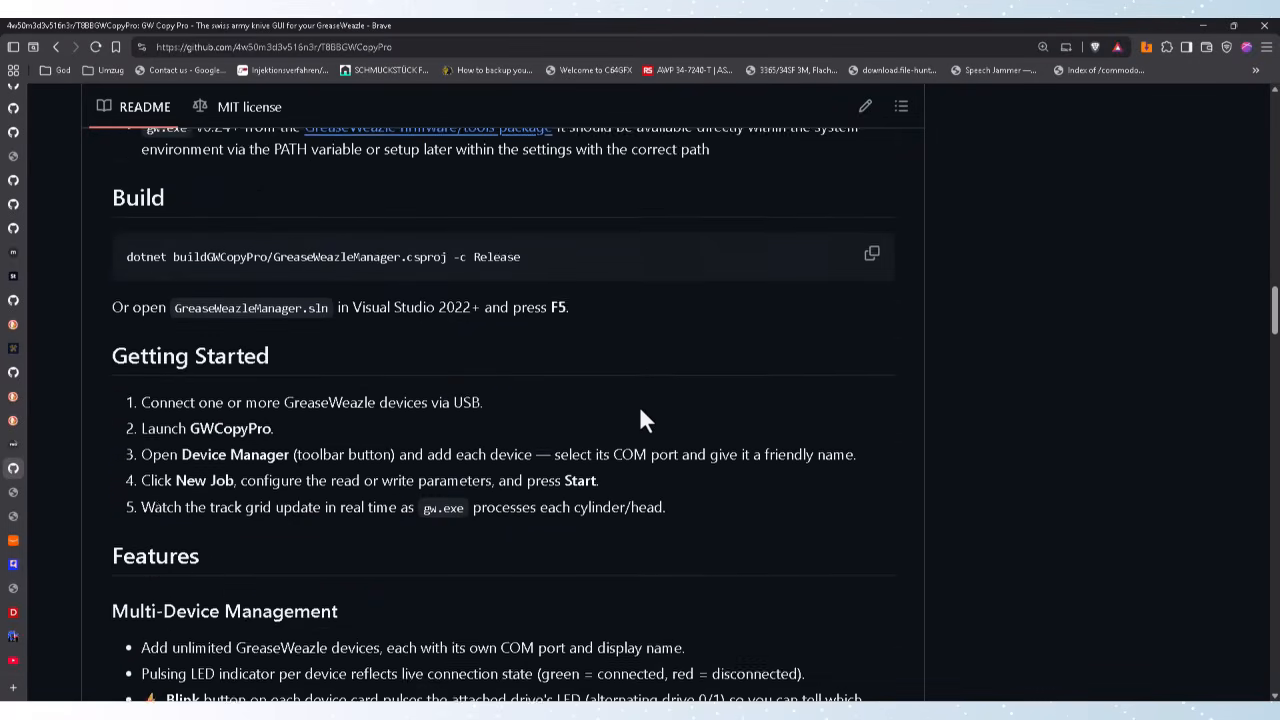
scroll(640, 405, down, 10)
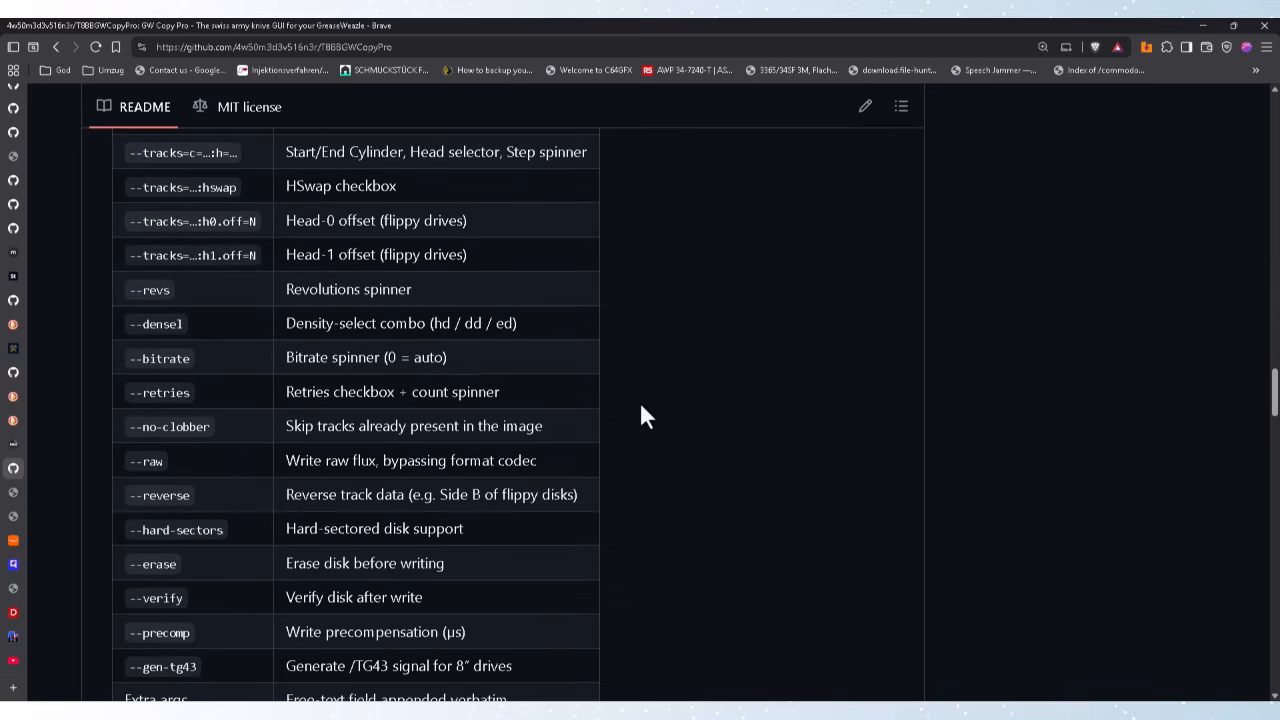
scroll(641, 410, up, 6)
scroll(641, 410, up, 4)
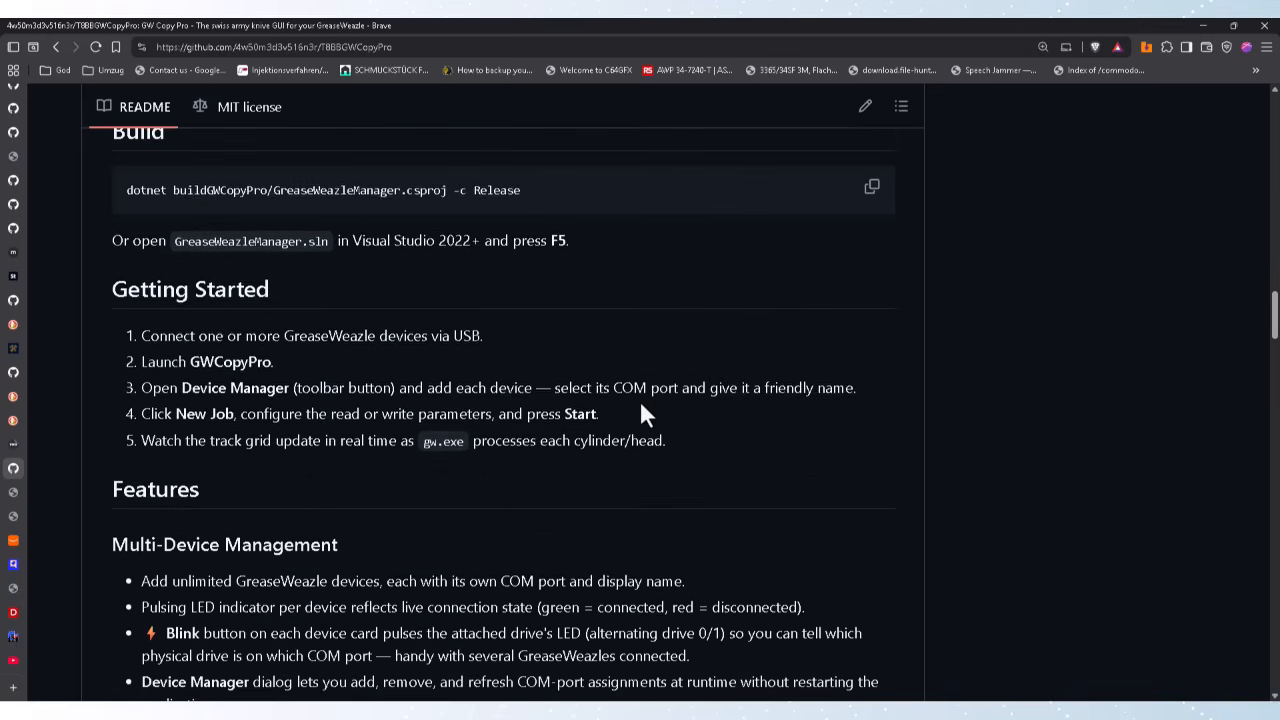
scroll(643, 414, up, 1)
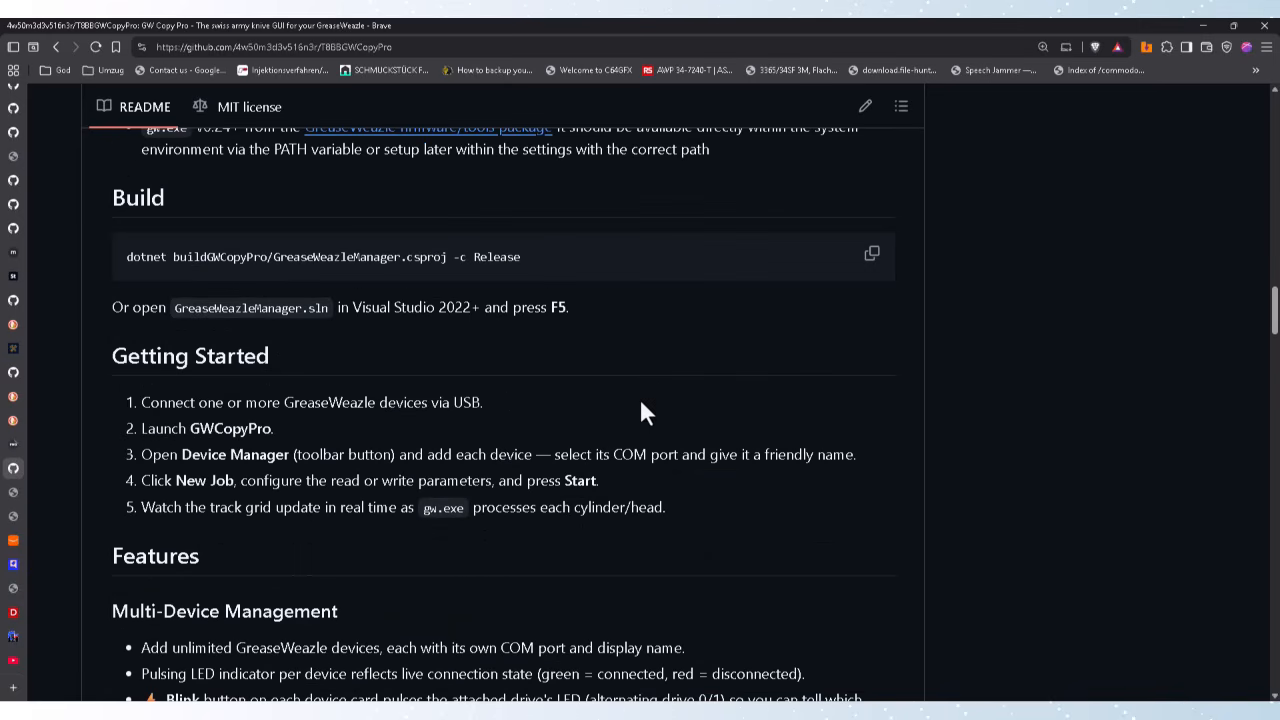
scroll(641, 413, up, 8)
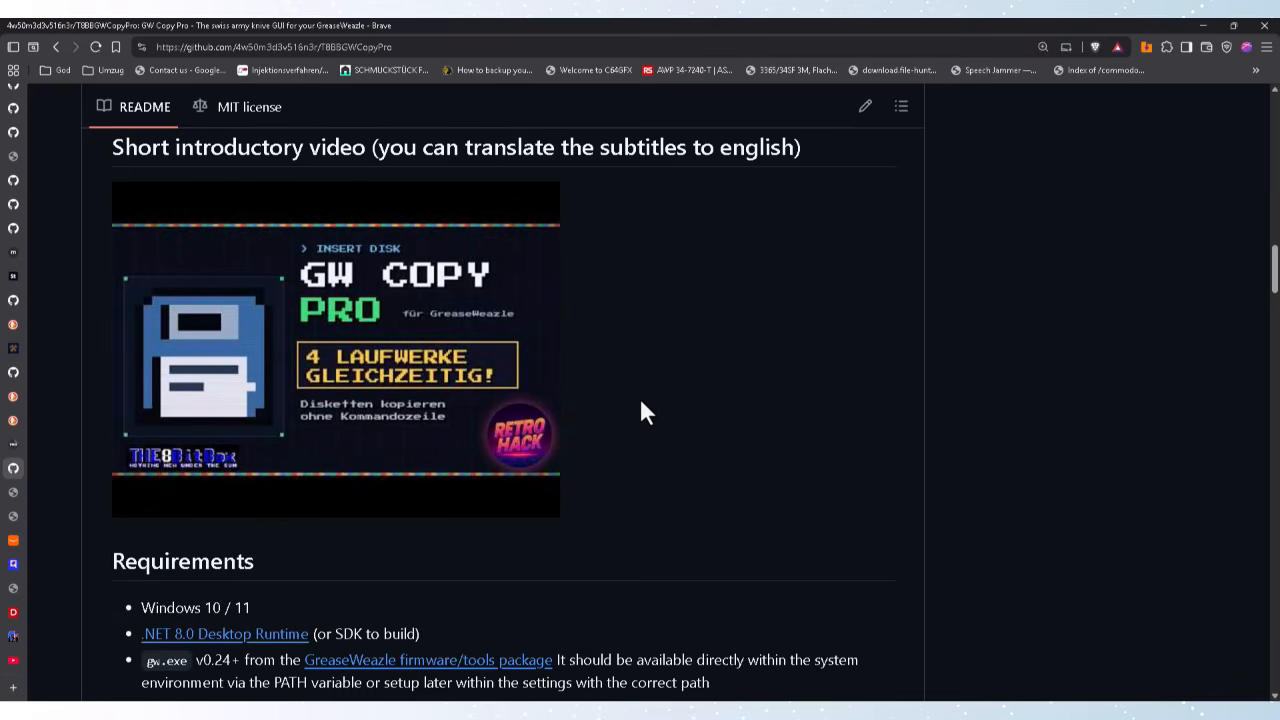
scroll(643, 413, up, 5)
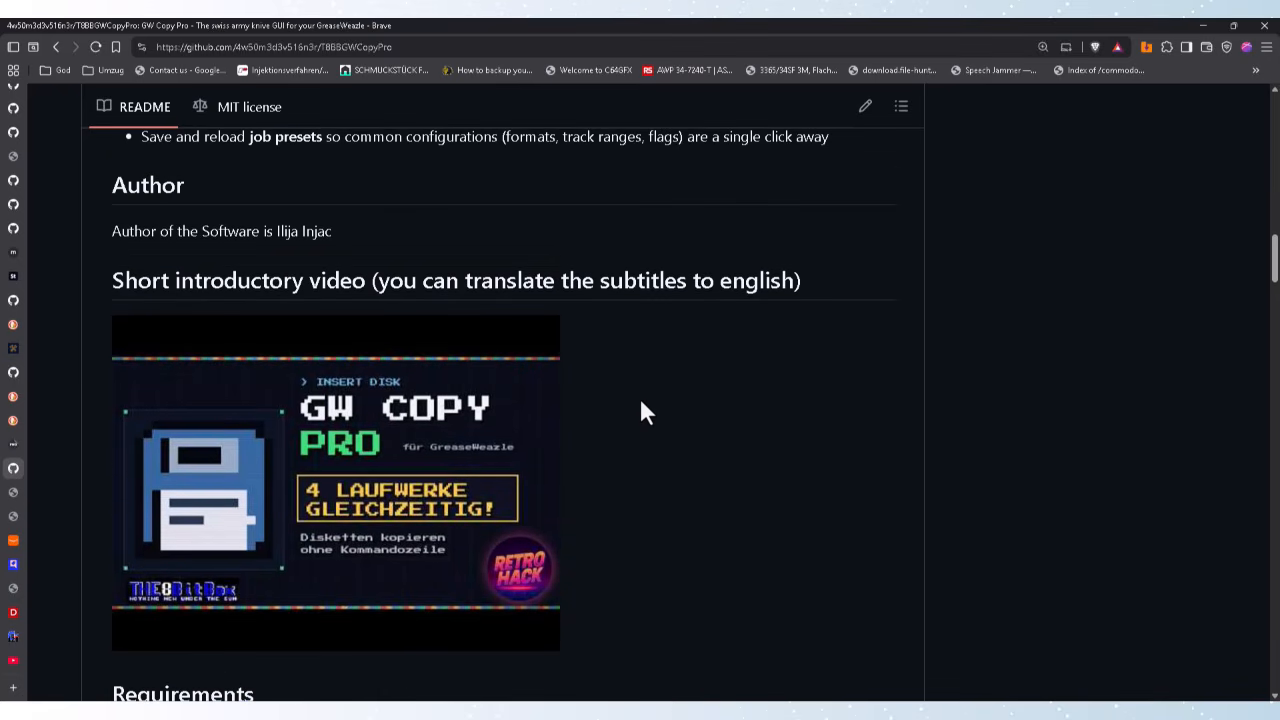
scroll(641, 405, up, 12)
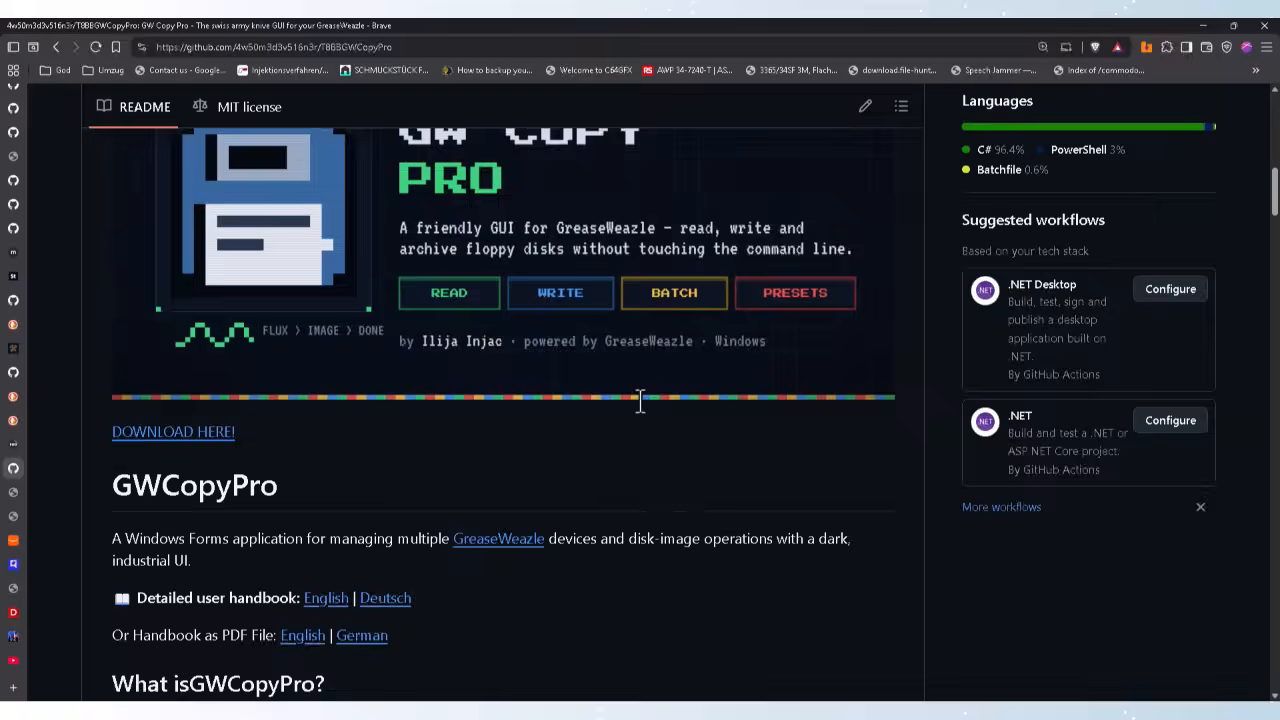
Step: Read through the README's features, post-actions, settings, log folder structure, architecture and dependencies sections
scroll(640, 400, down, 3)
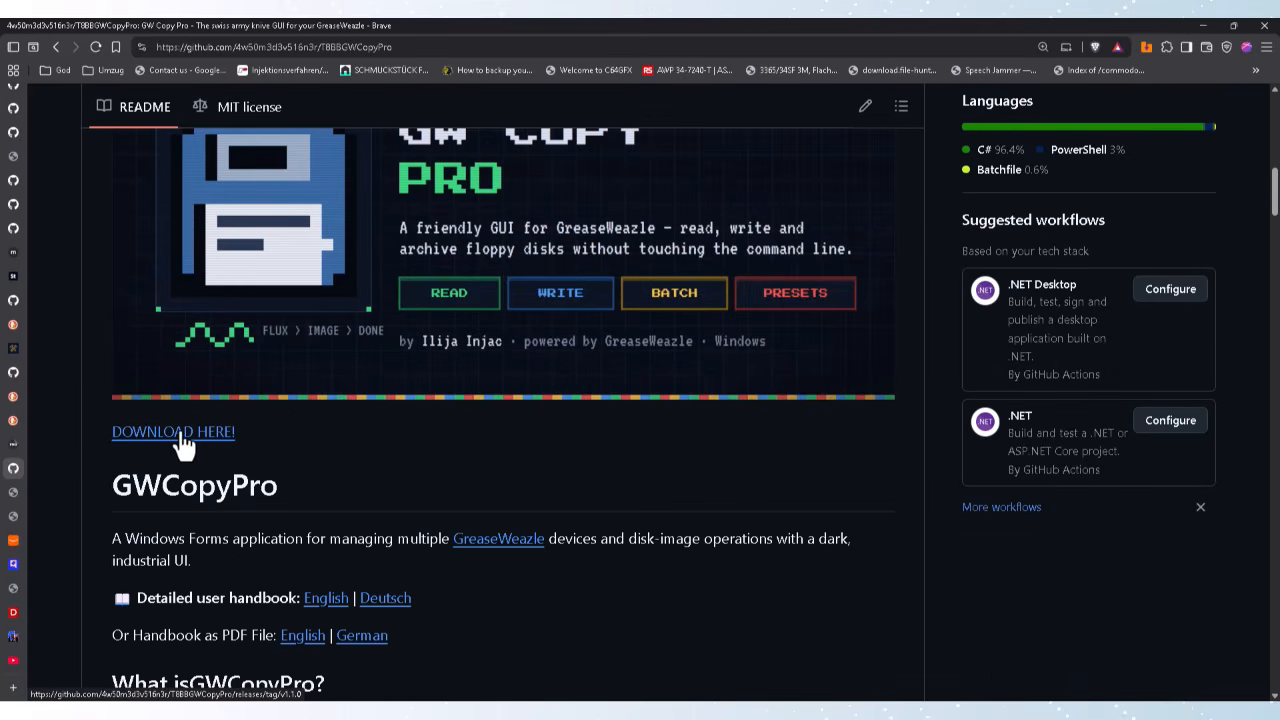
scroll(633, 537, down, 5)
scroll(633, 530, down, 15)
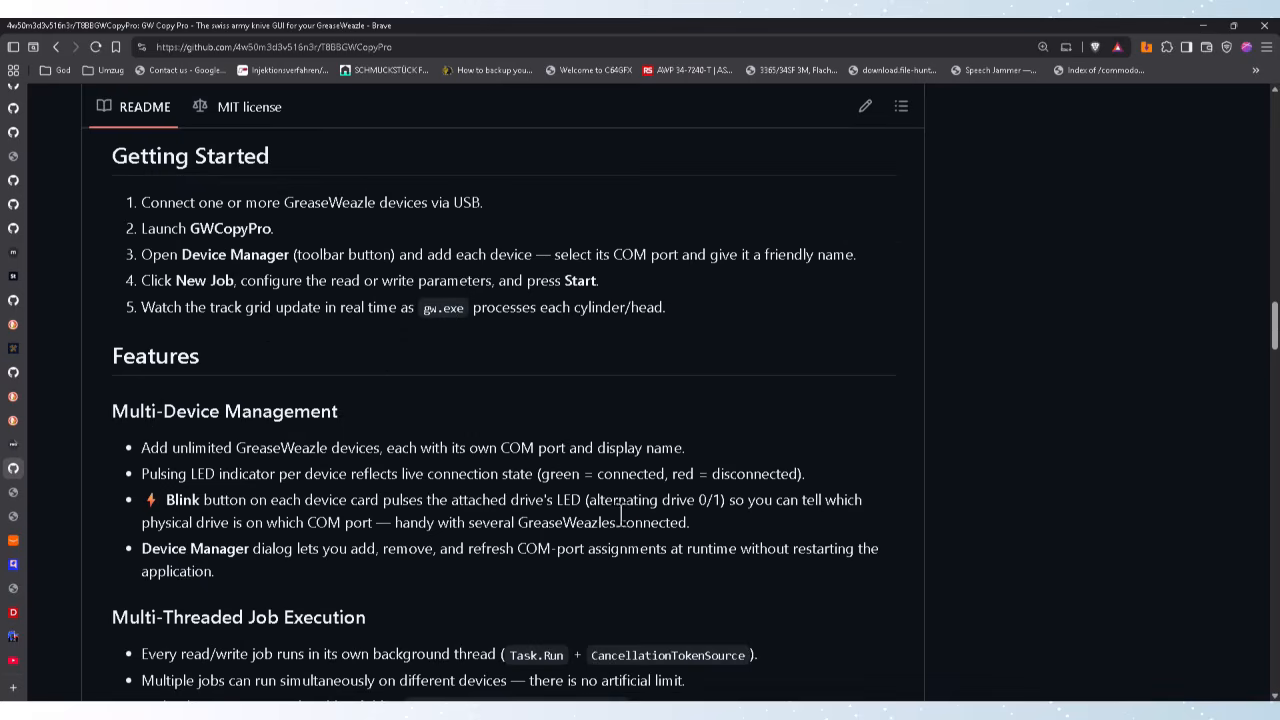
scroll(621, 515, down, 7)
scroll(620, 520, down, 5)
scroll(618, 510, down, 10)
scroll(616, 508, down, 10)
scroll(616, 510, down, 3)
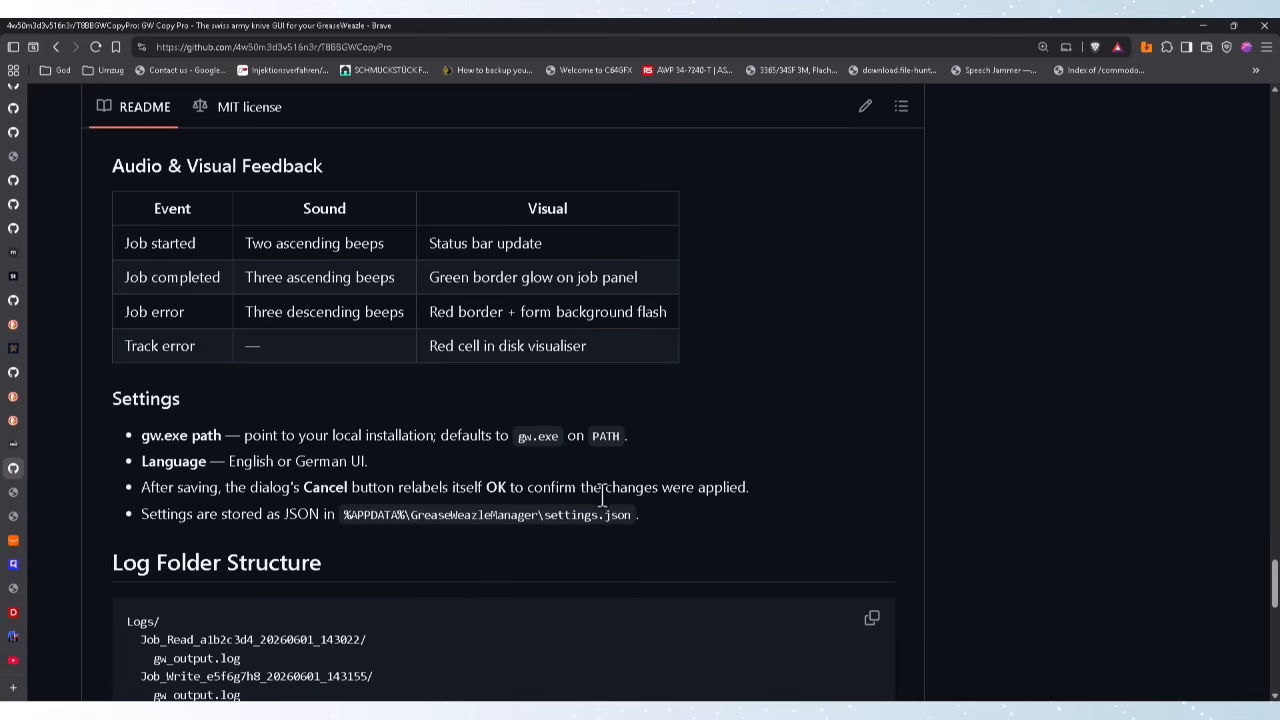
scroll(602, 497, down, 4)
scroll(603, 500, down, 3)
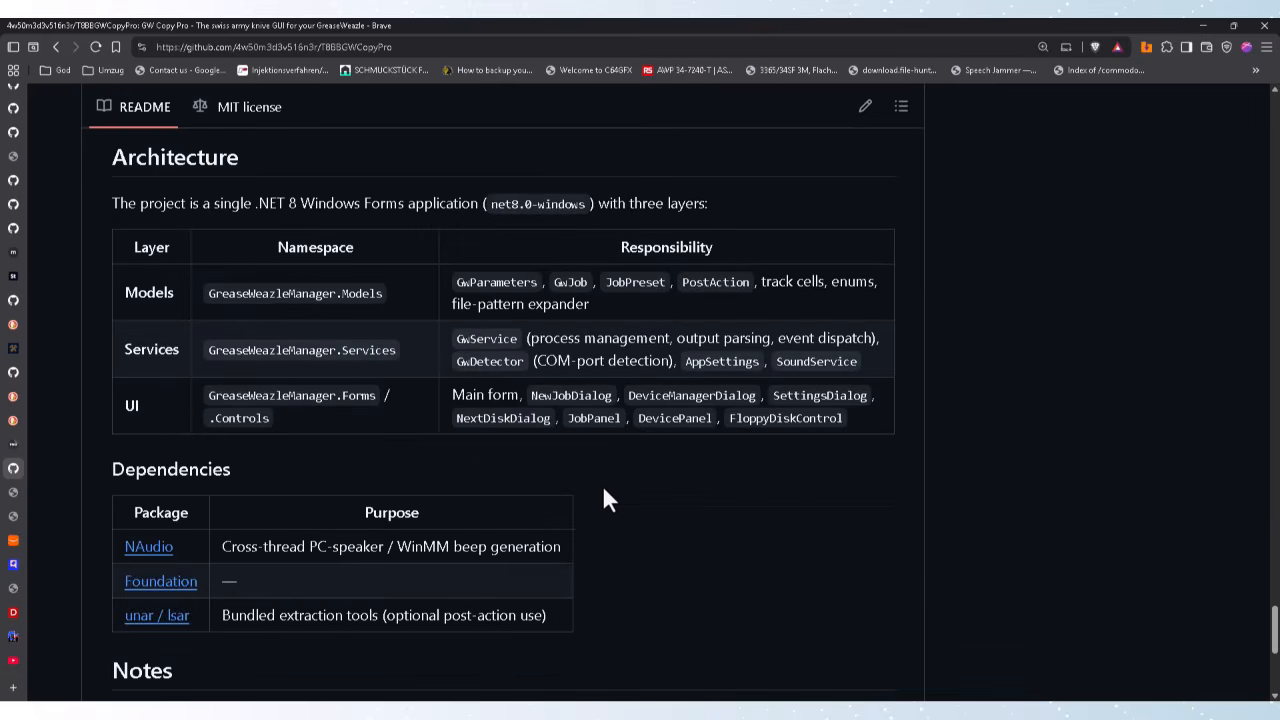
scroll(604, 497, down, 5)
scroll(604, 497, up, 5)
scroll(603, 480, up, 15)
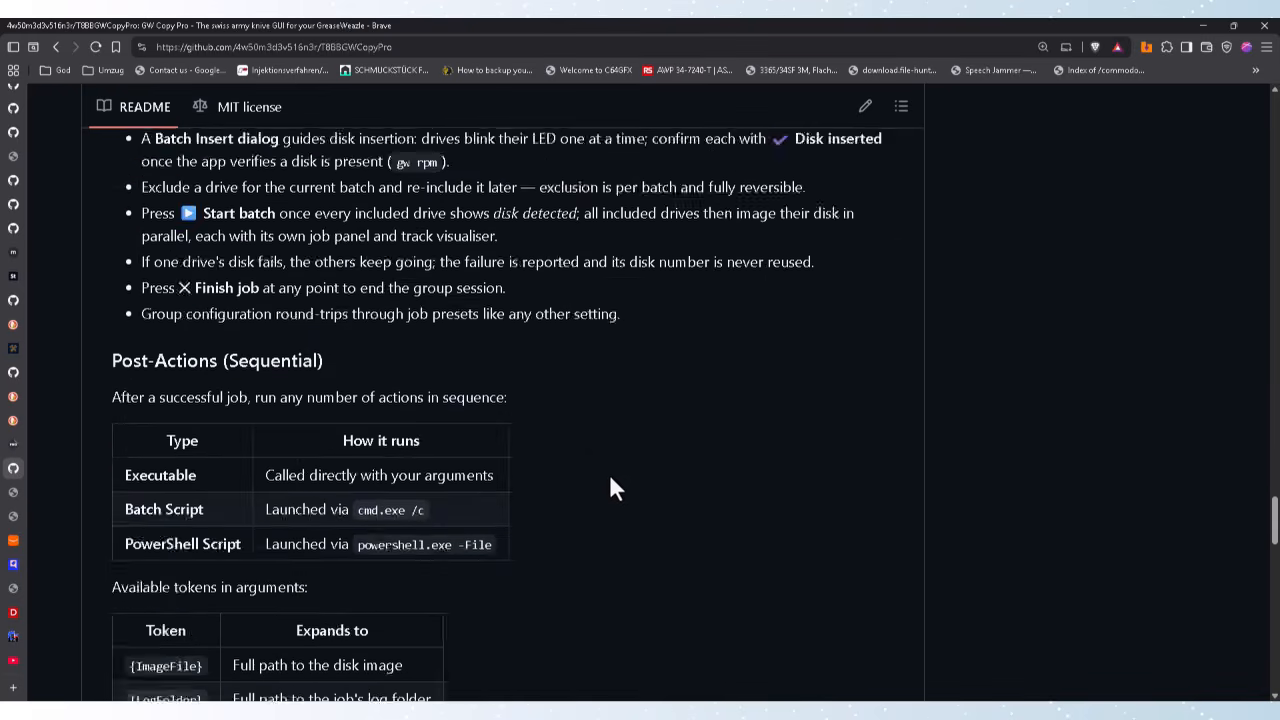
drag(1275, 500, 1273, 220)
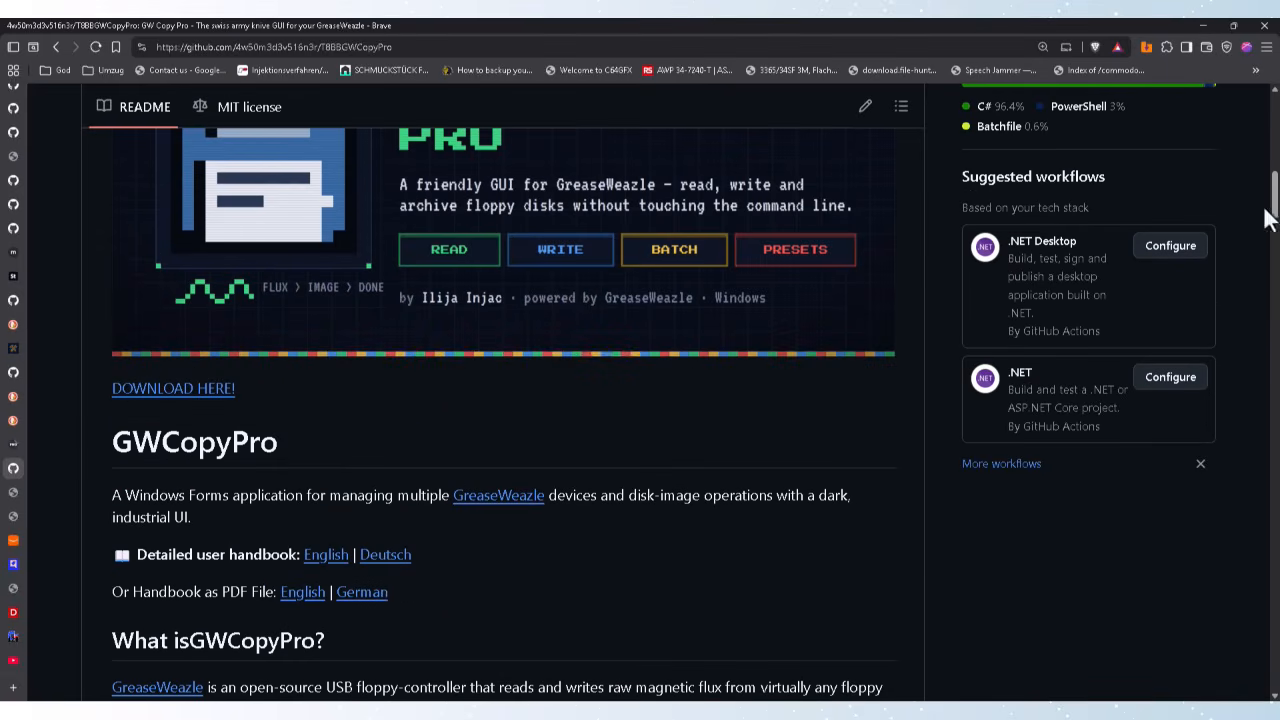
Step: Open the v1.1.0 release through the README's download link, review its release notes and assets, and return to the README
scroll(340, 405, up, 2)
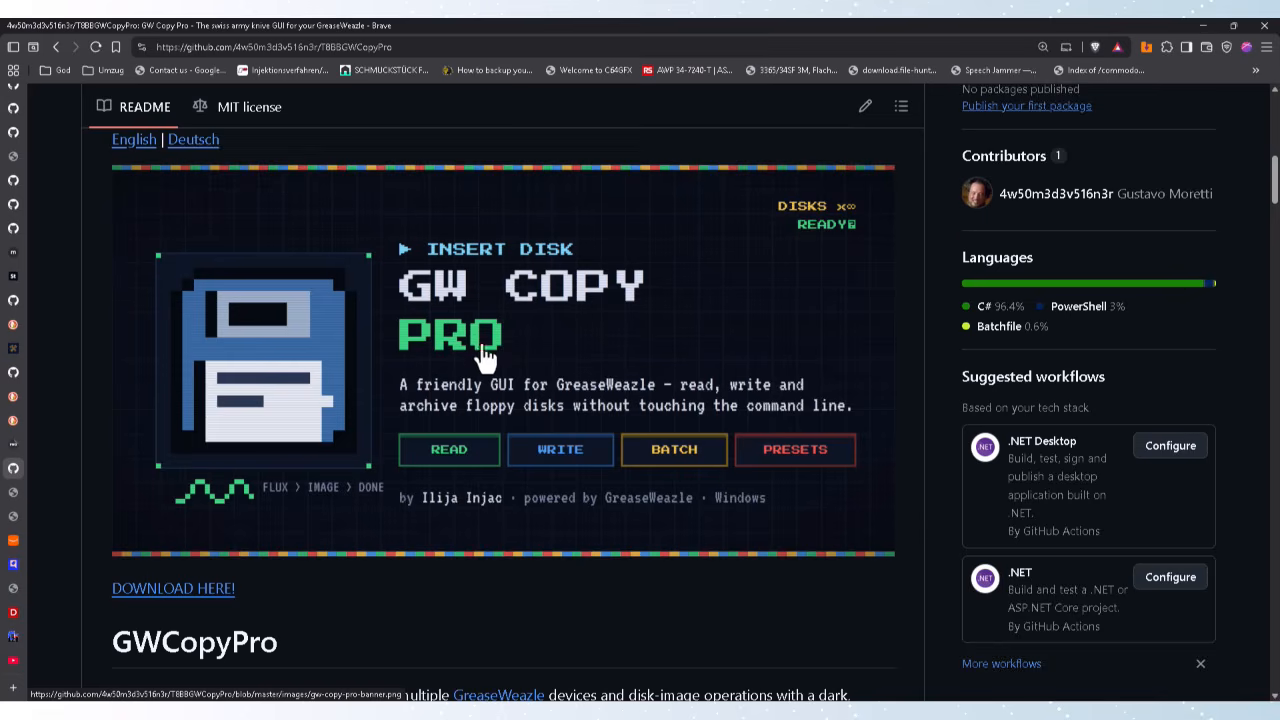
scroll(296, 527, down, 1)
click(199, 462)
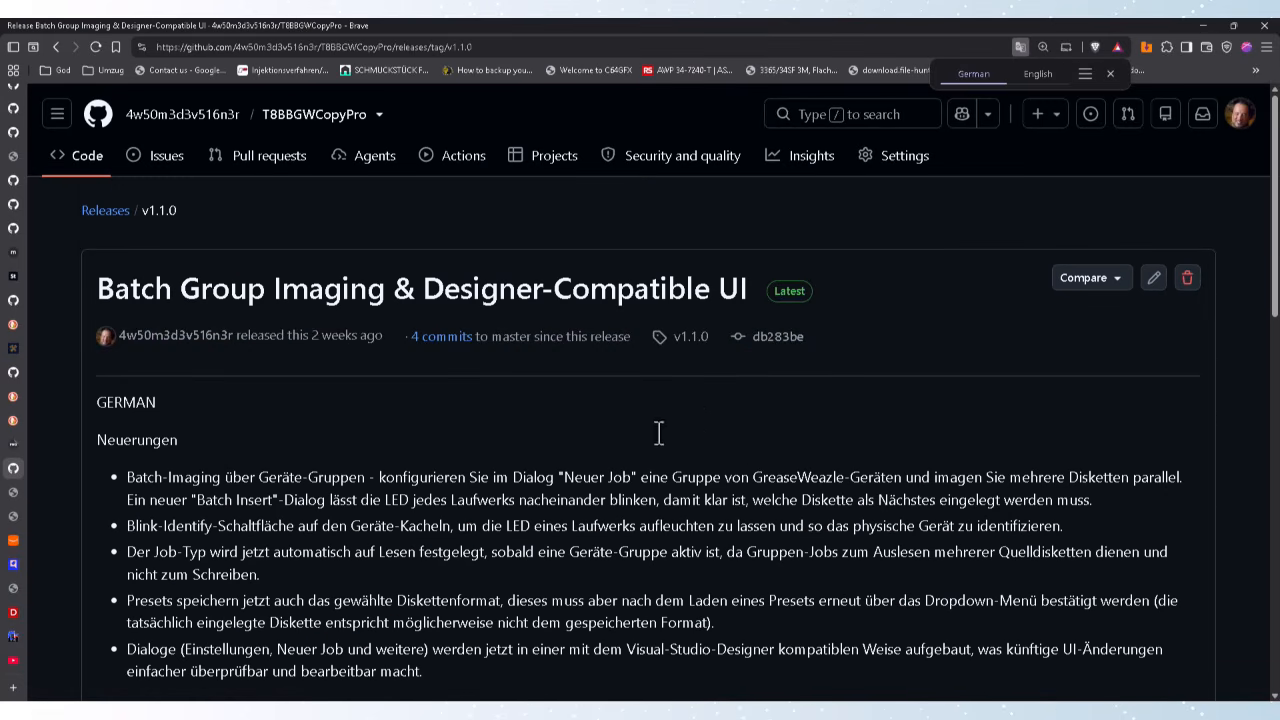
scroll(735, 448, down, 10)
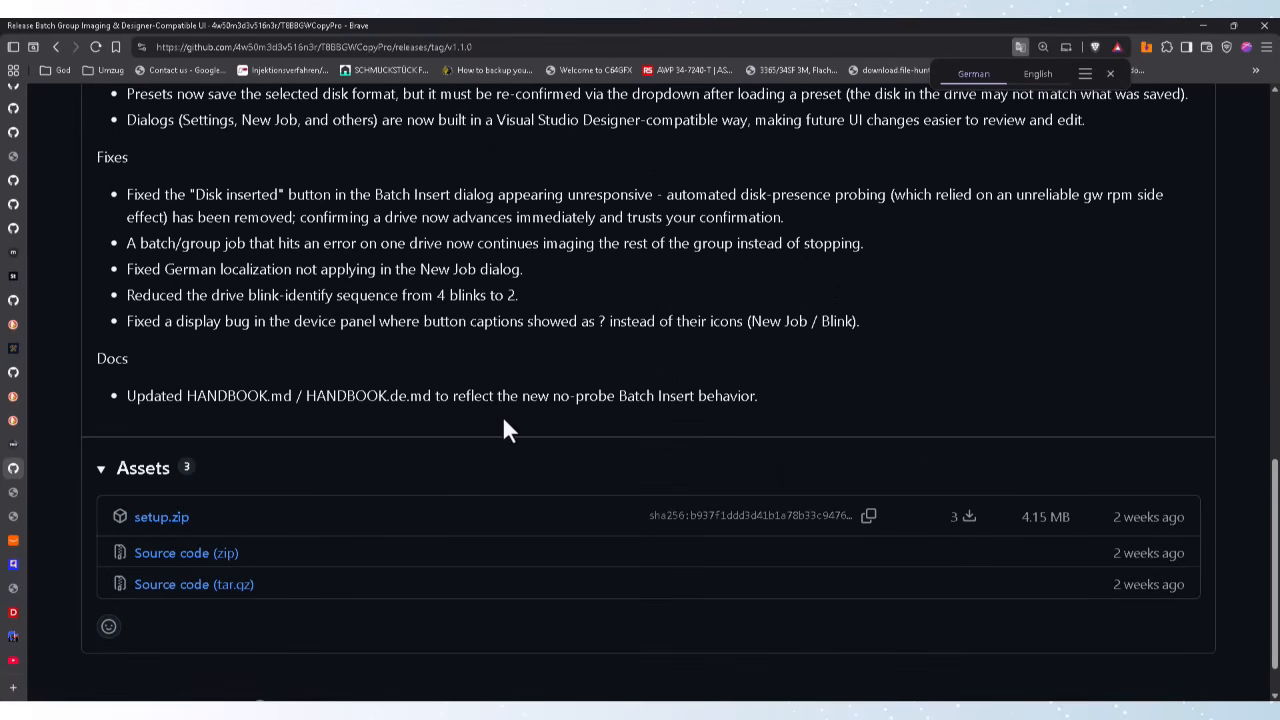
scroll(502, 415, up, 5)
scroll(502, 415, up, 5)
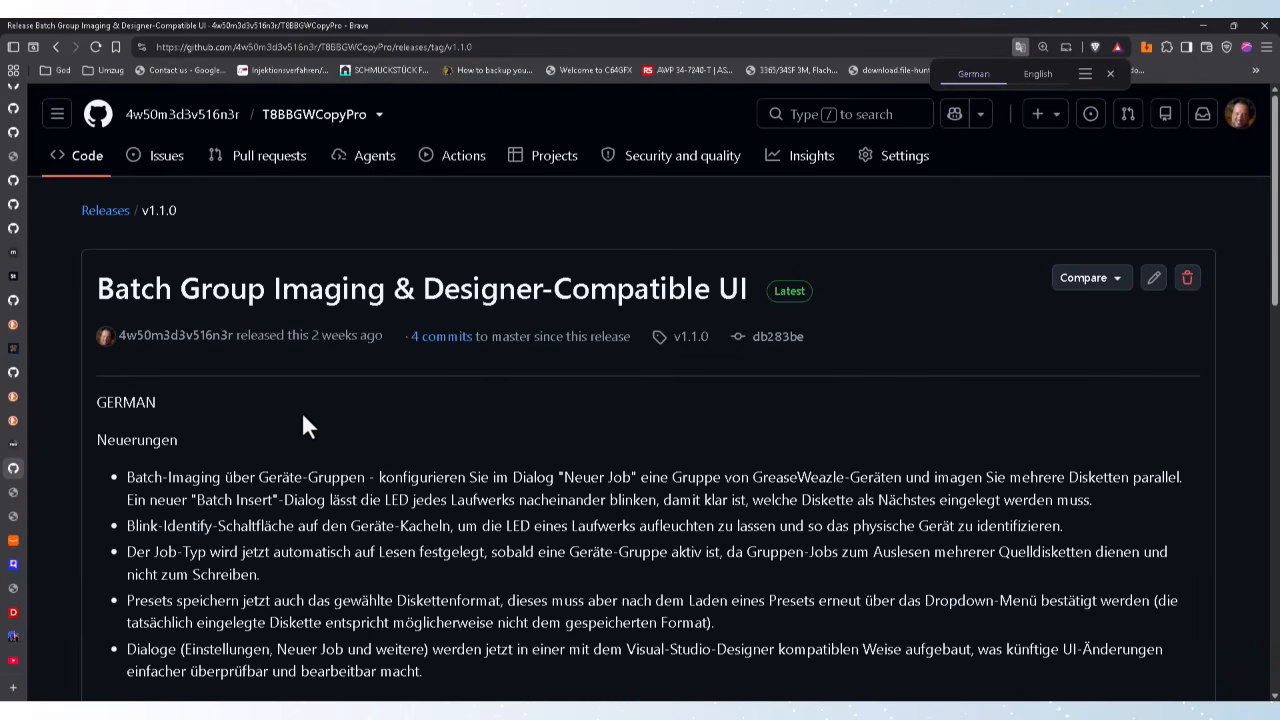
click(55, 47)
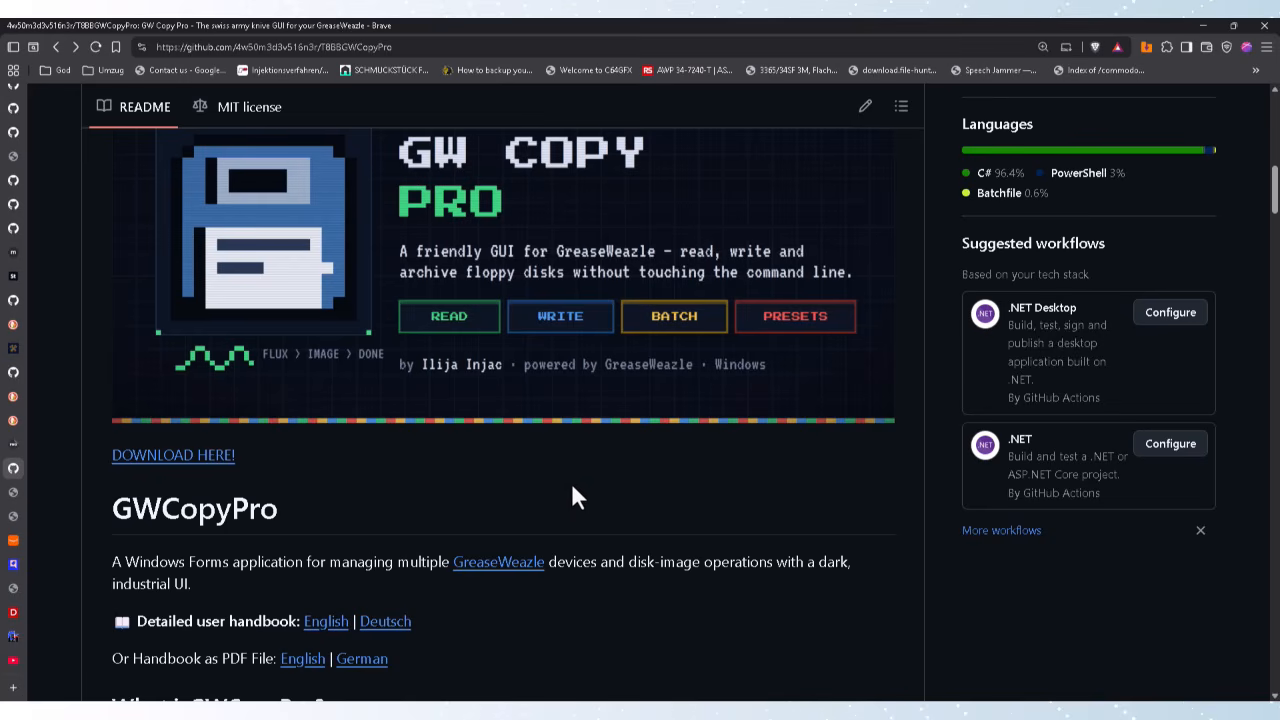
Step: Open the detailed English user handbook linked in the README and look over its table of contents
scroll(571, 482, up, 1)
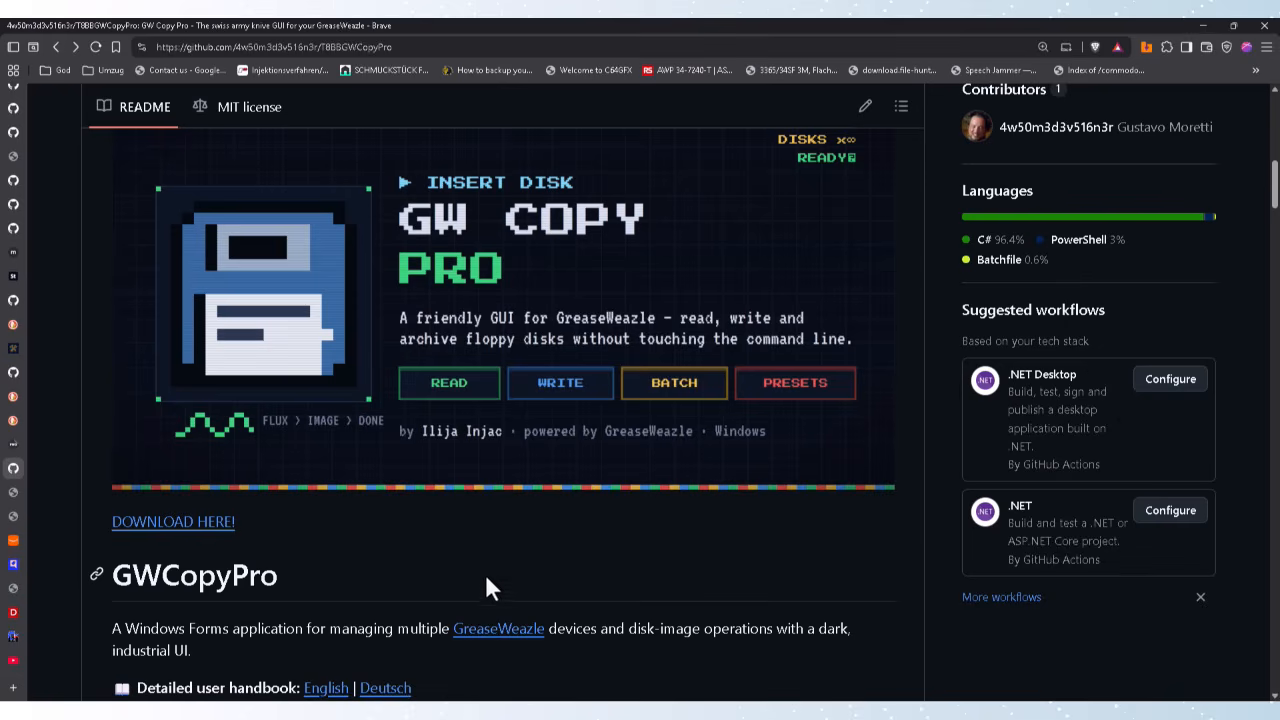
scroll(470, 562, down, 2)
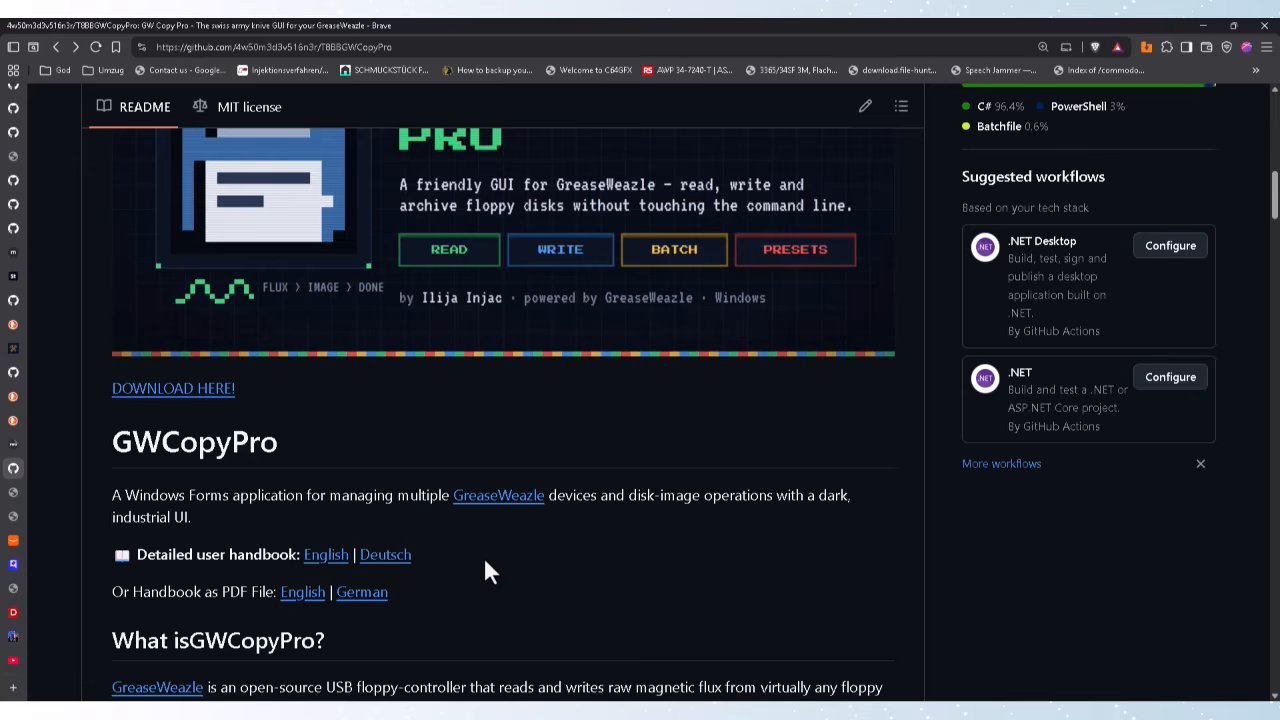
click(315, 566)
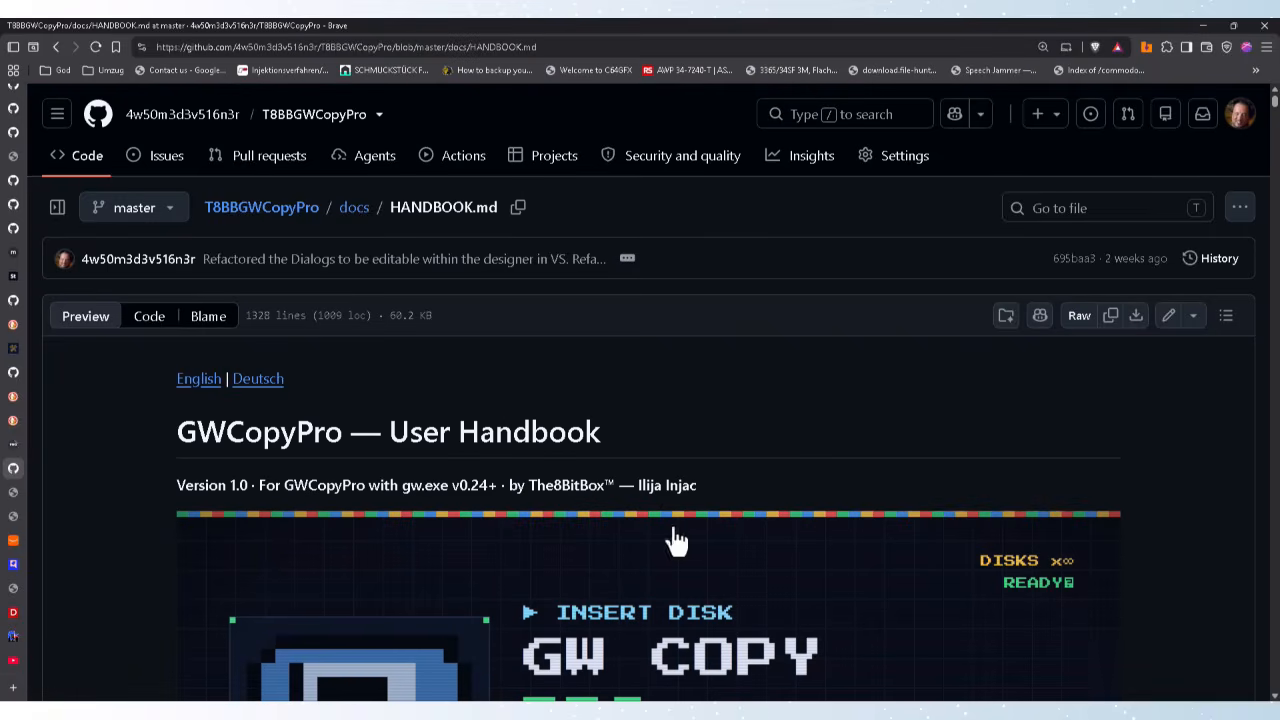
scroll(680, 477, down, 2)
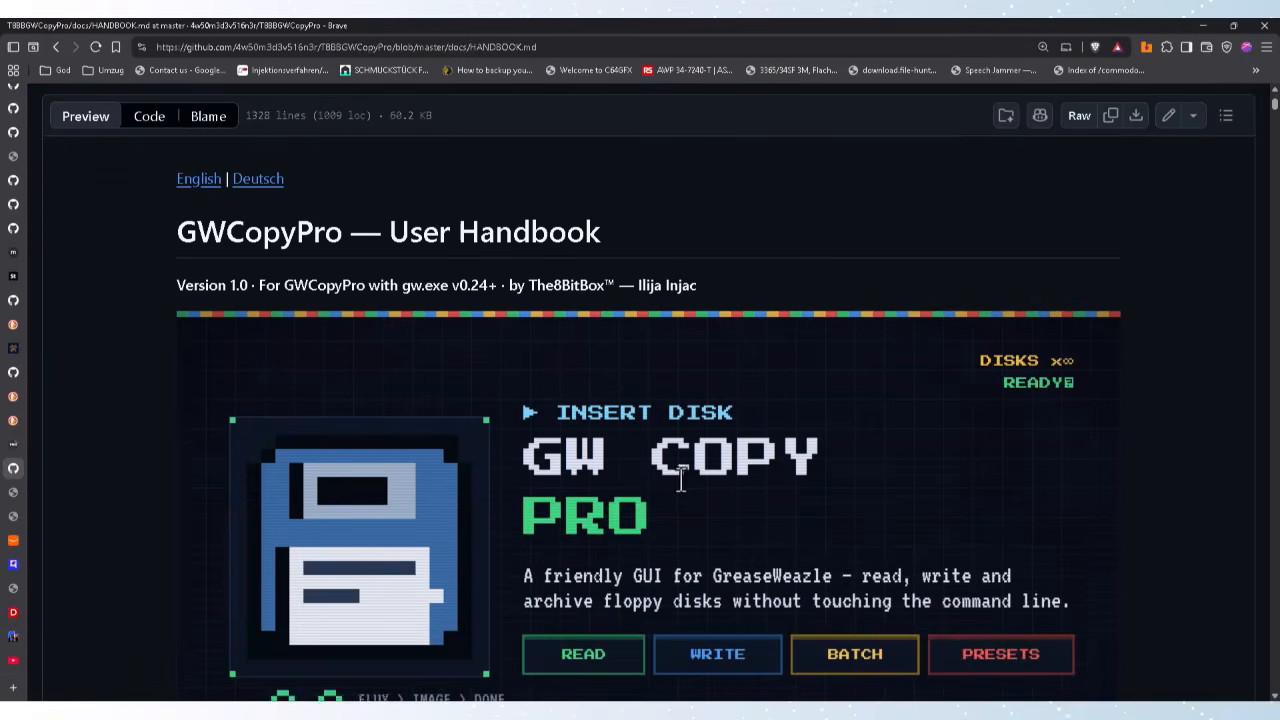
scroll(682, 482, down, 3)
scroll(686, 492, down, 6)
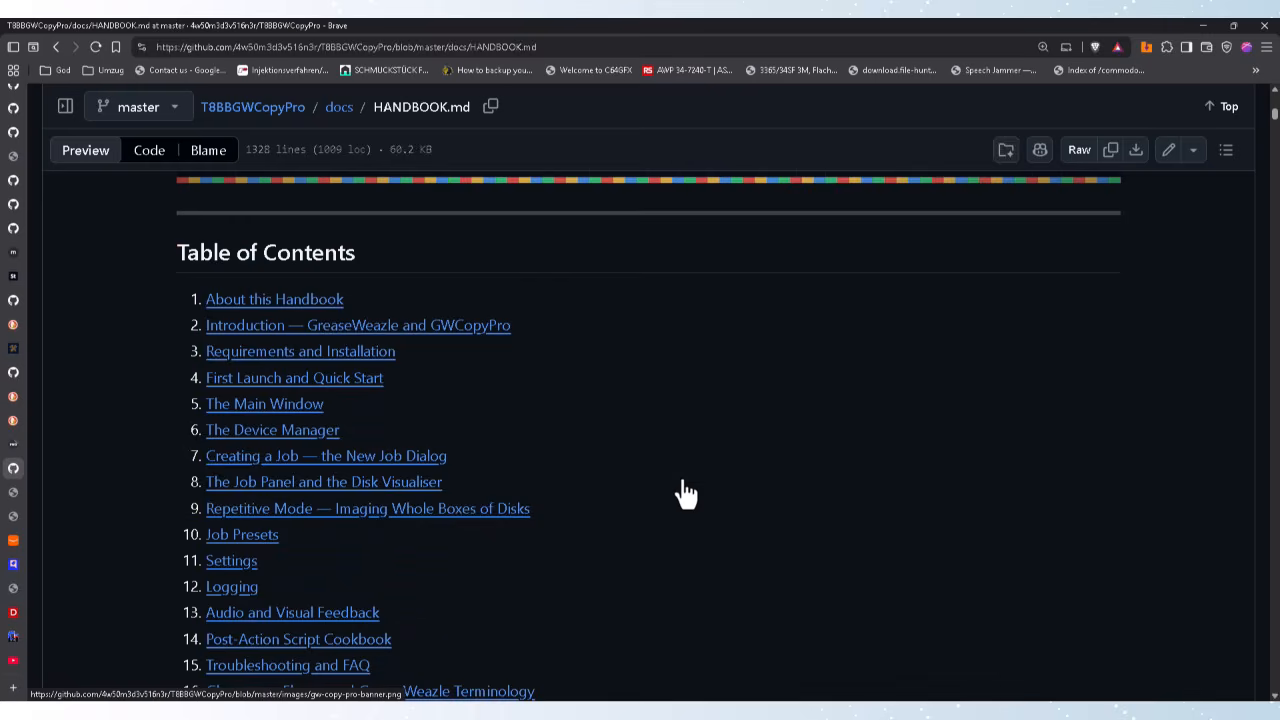
scroll(686, 490, up, 2)
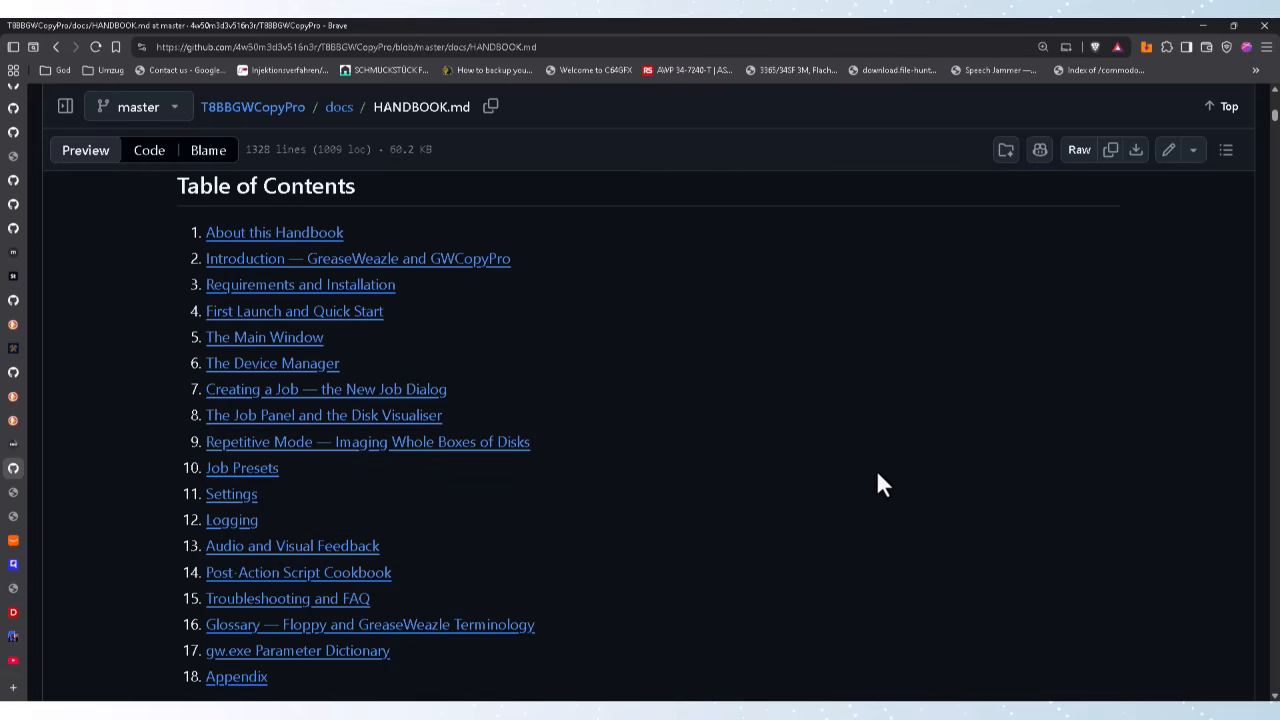
Step: Skim the handbook's chapters on what GWCopyPro is, its requirements and its installation, and return to the beginning
scroll(876, 483, down, 6)
scroll(877, 455, down, 10)
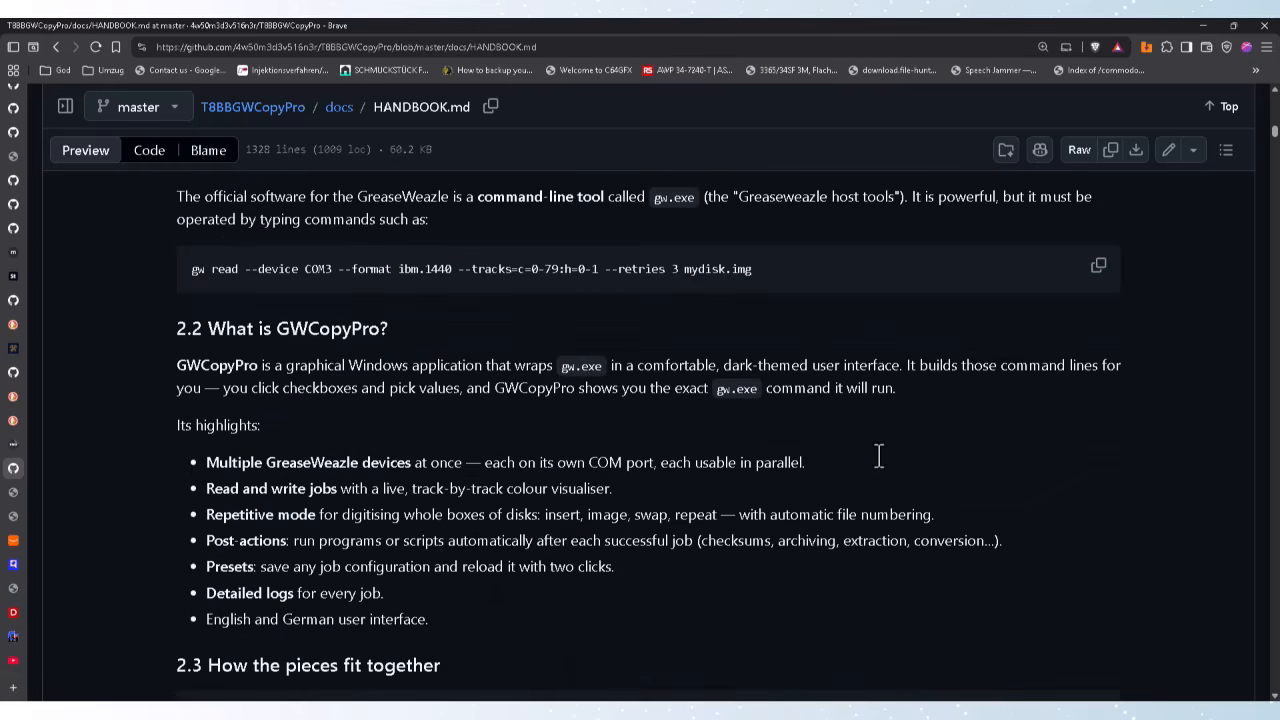
scroll(878, 456, down, 10)
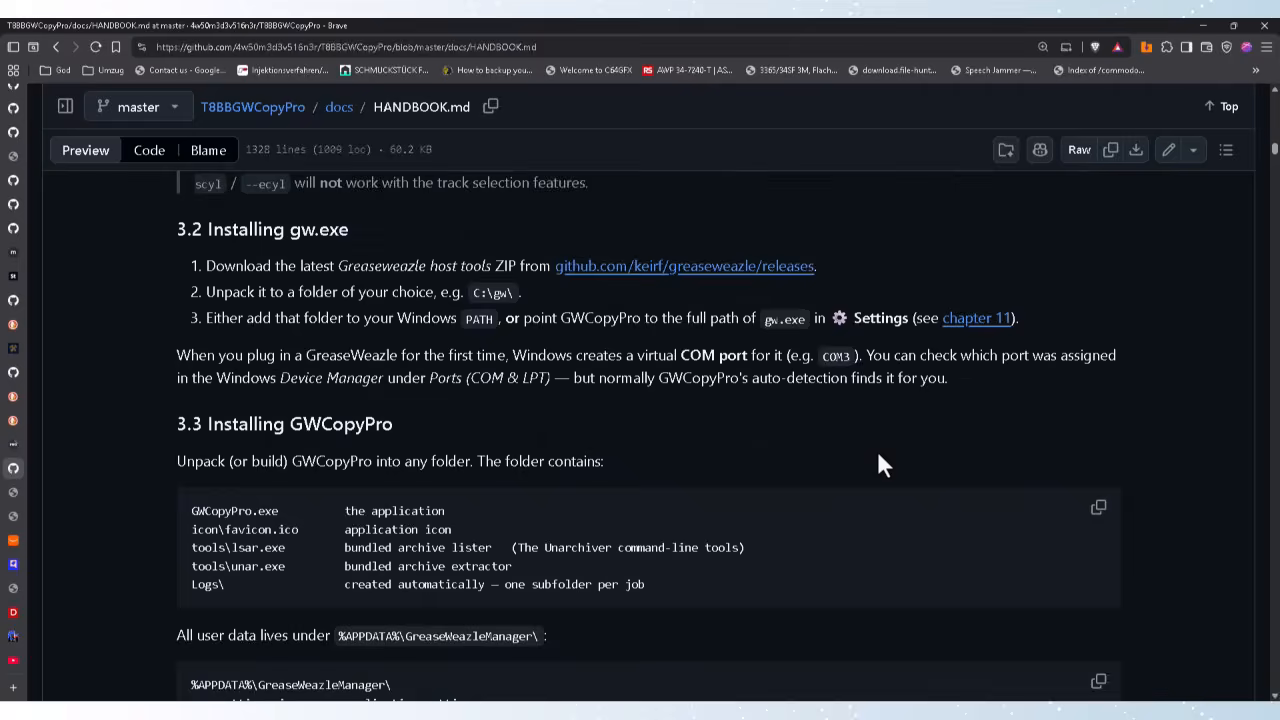
scroll(877, 458, up, 4)
scroll(878, 462, up, 14)
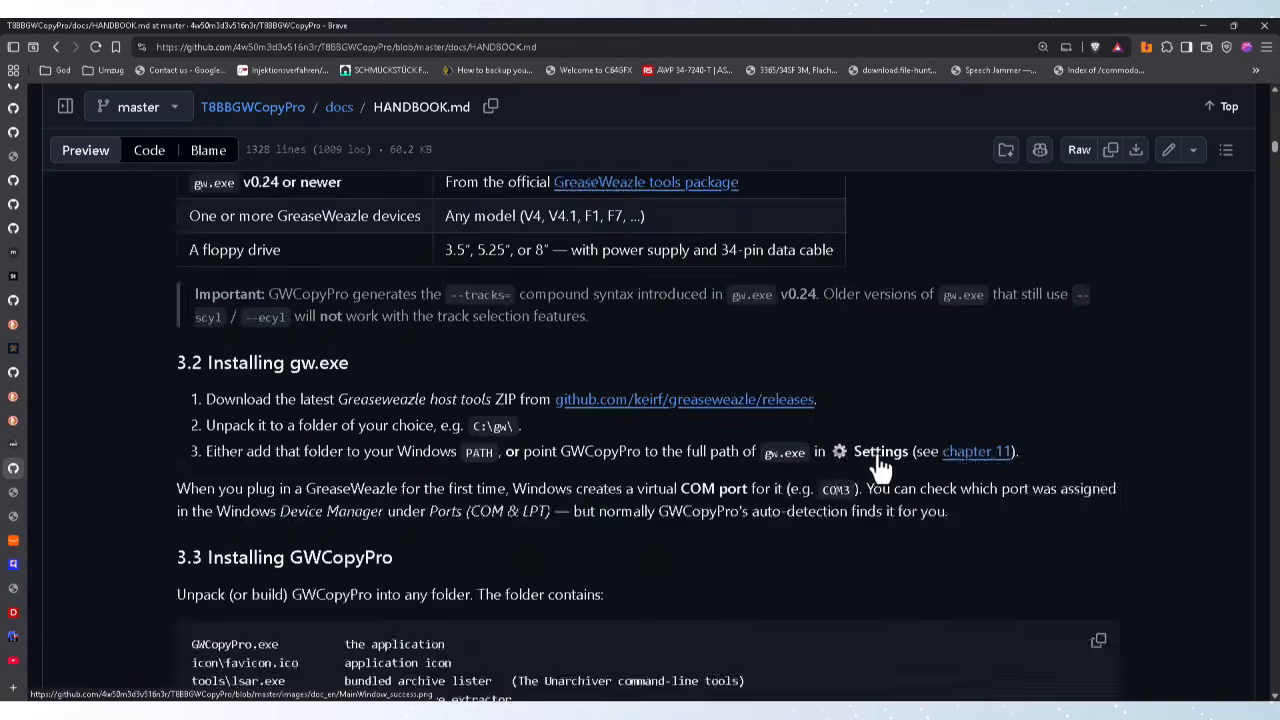
scroll(871, 452, up, 12)
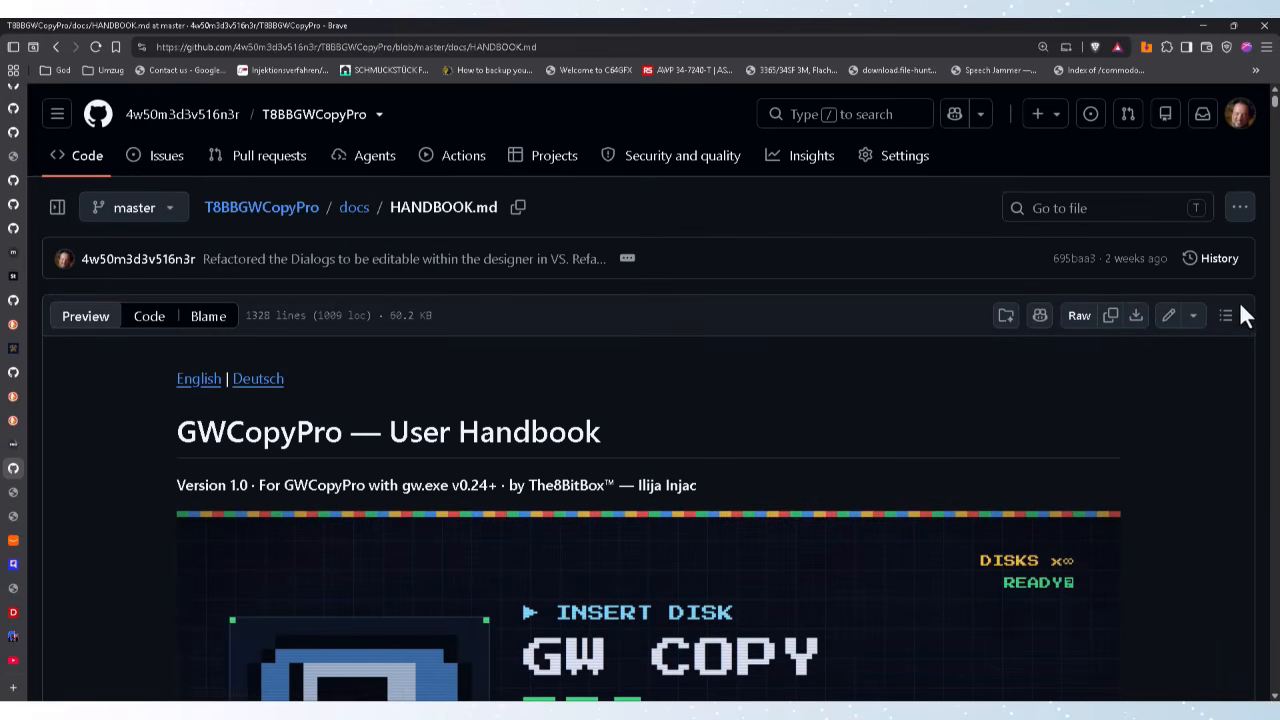
Step: Show the handbook's outline and look through its chapter headings, including the New Job dialog sections
click(1225, 320)
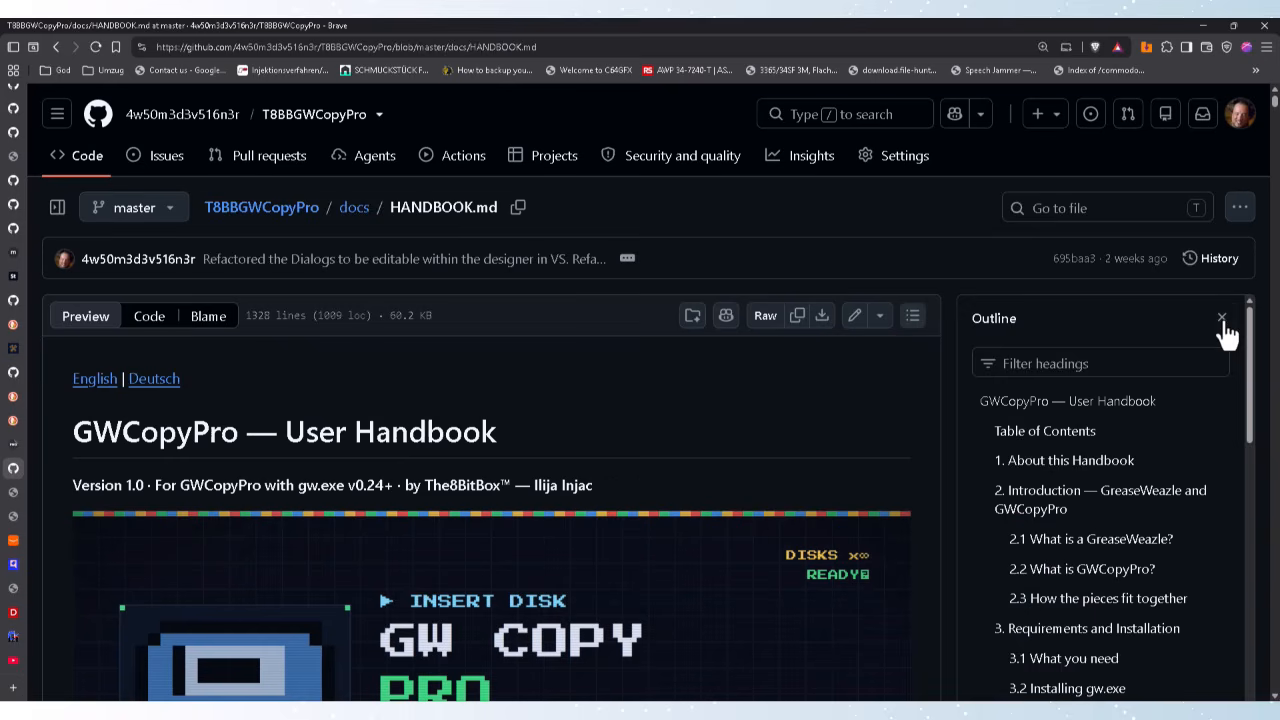
scroll(1141, 450, down, 4)
scroll(1141, 452, down, 9)
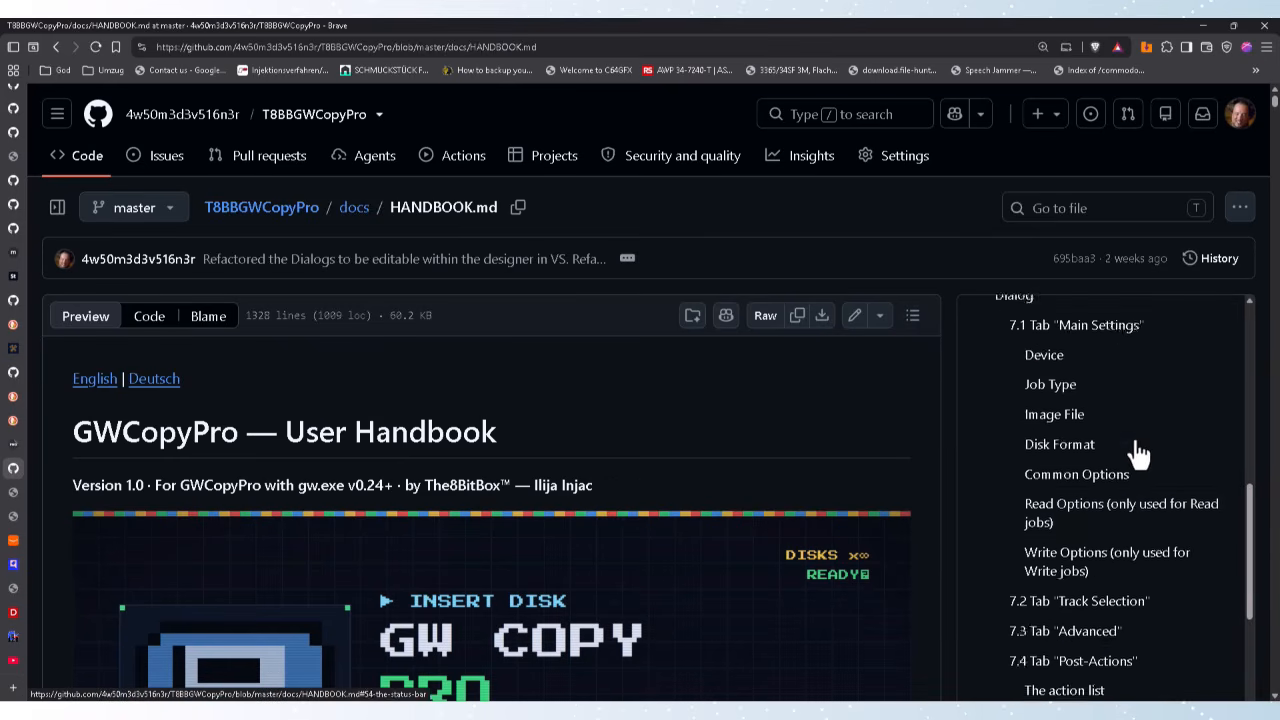
scroll(1130, 450, up, 4)
scroll(1130, 448, up, 8)
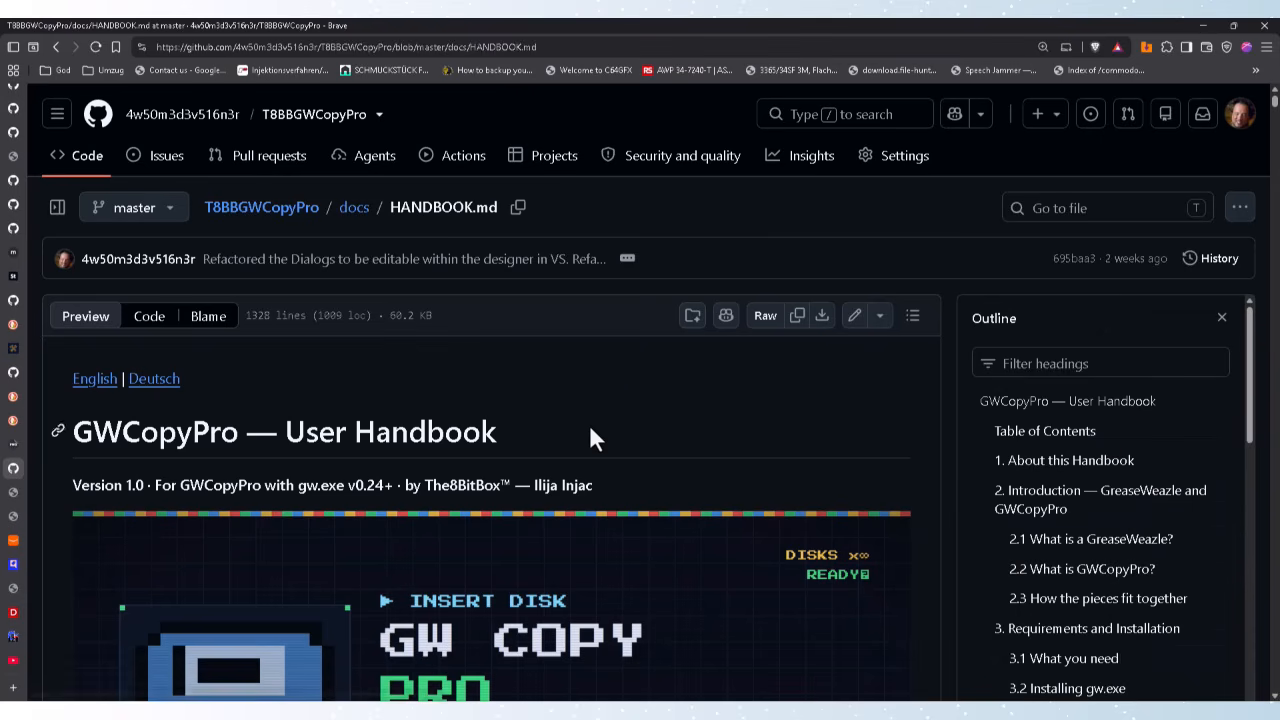
Step: Go back from the handbook to the repository README and switch to the GW COPY PRO application
click(55, 48)
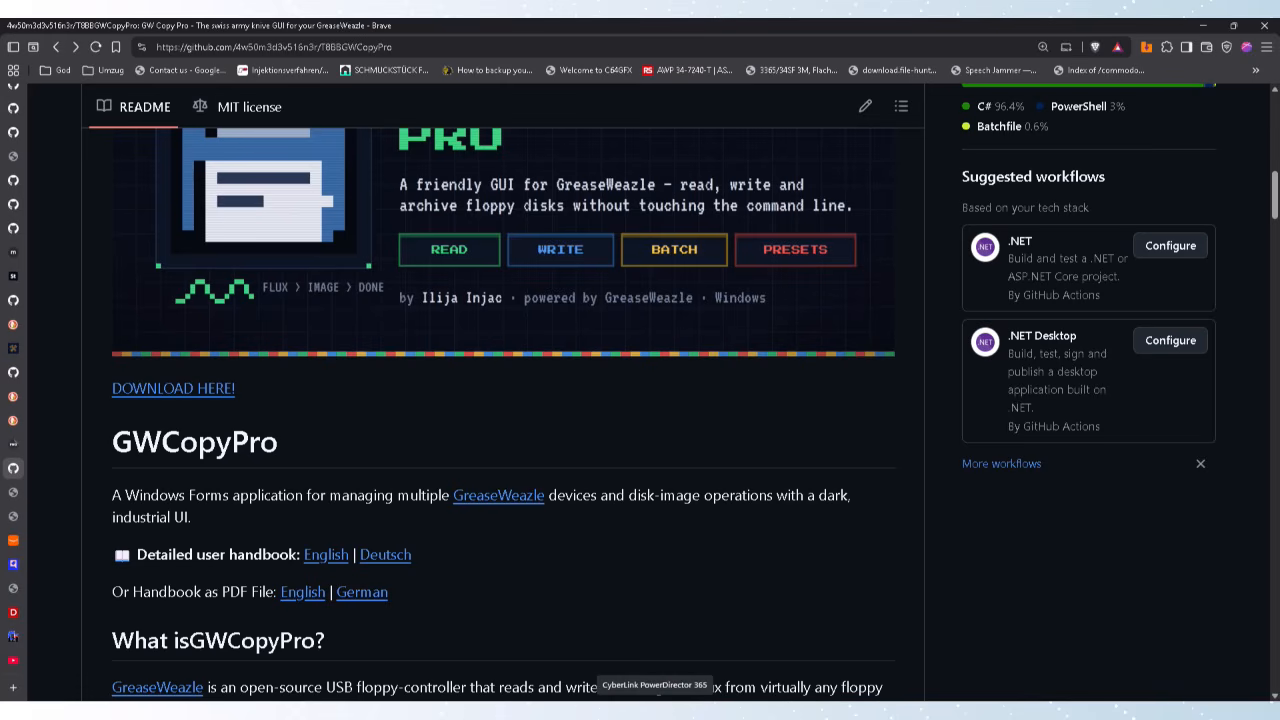
click(677, 710)
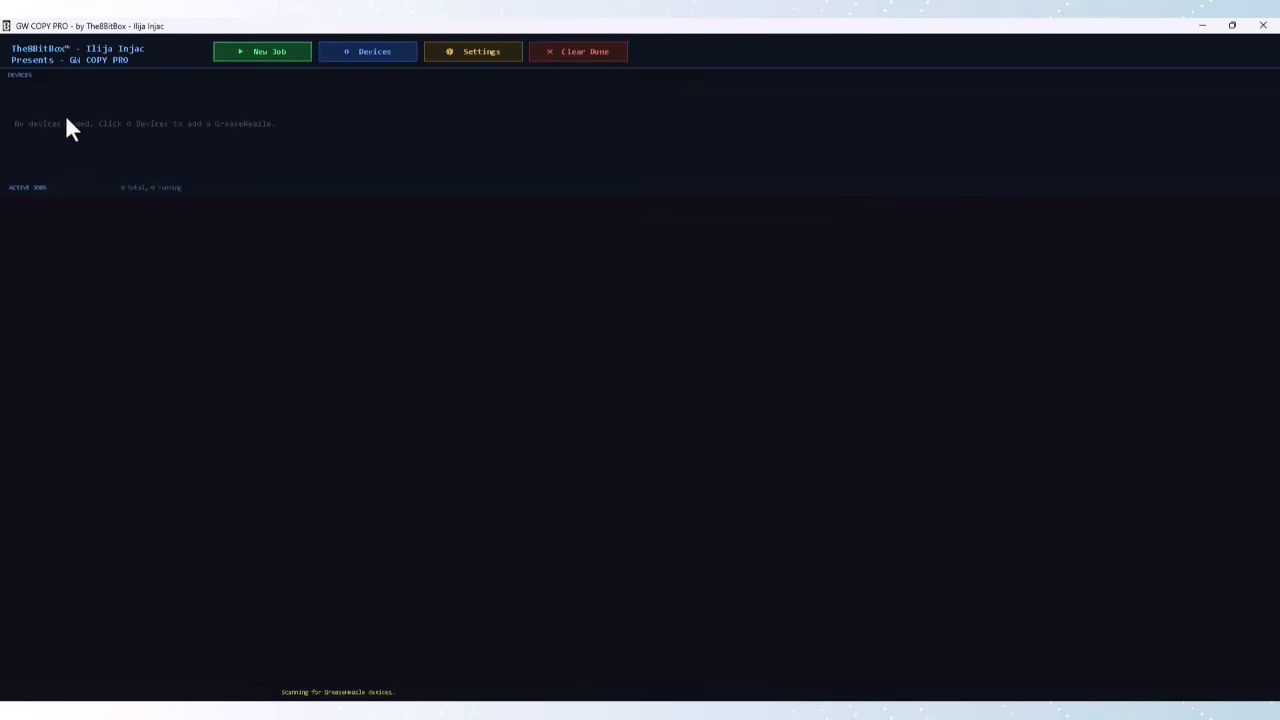
drag(77, 117, 862, 636)
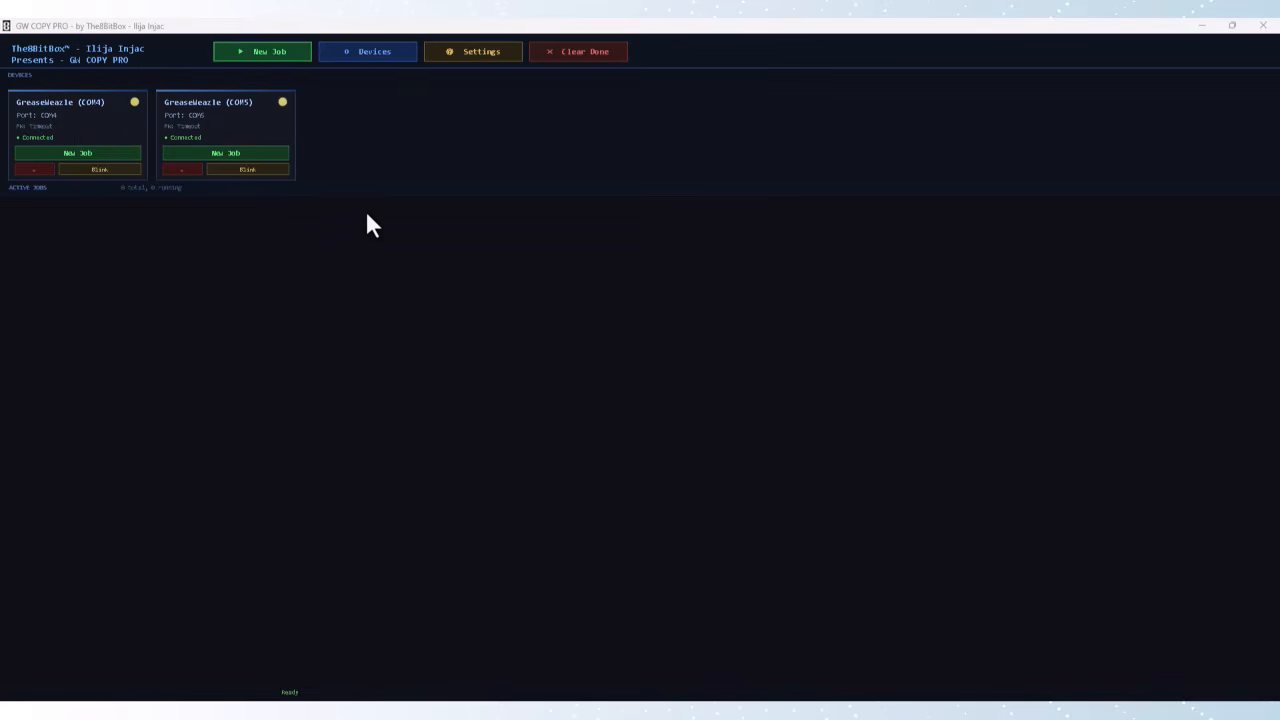
Step: Review the connected GreaseWeazle devices in the Device Manager, close it, and blink the GreaseWeazle on COM4 to identify it
click(366, 51)
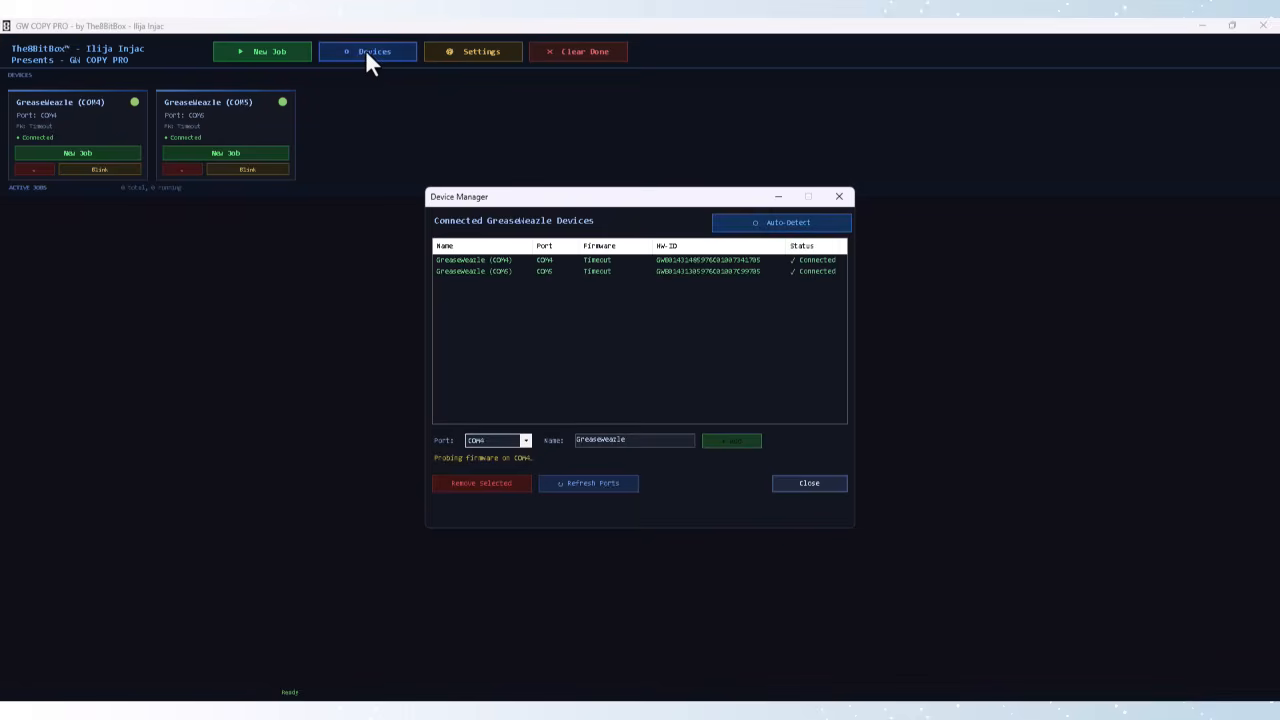
drag(629, 203, 553, 148)
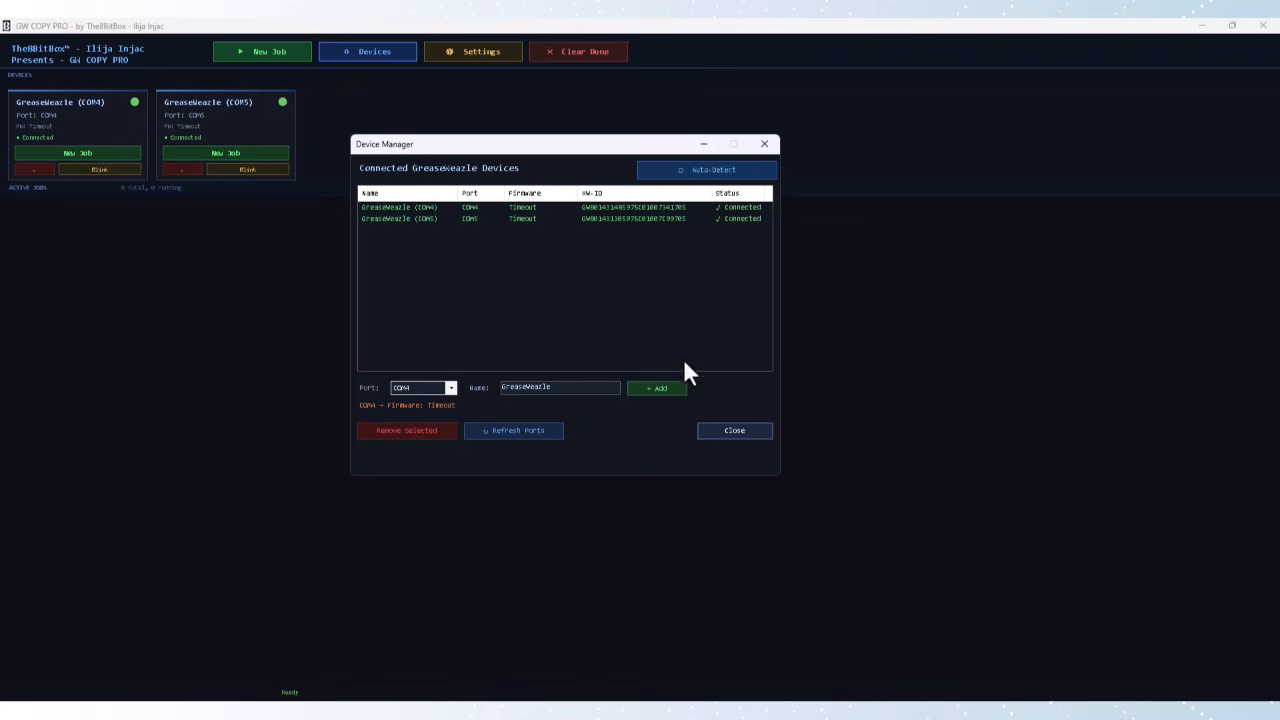
click(729, 431)
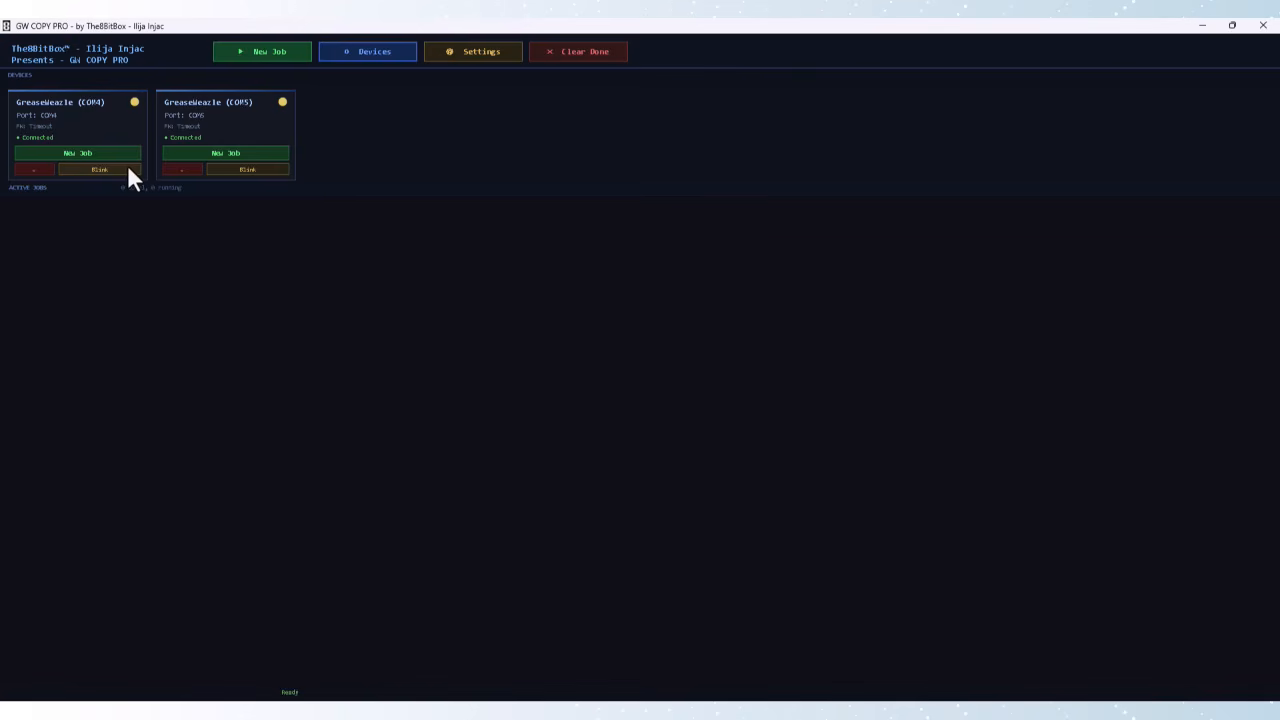
click(123, 170)
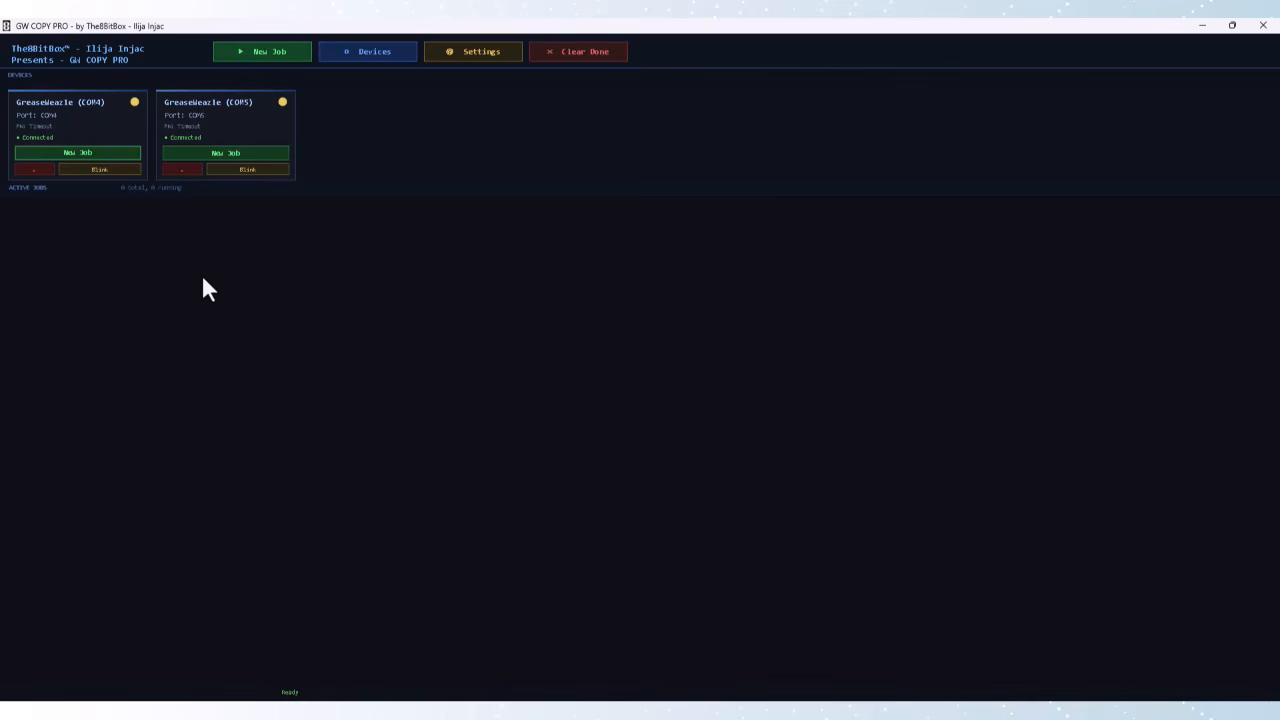
Step: Examine the gw.exe path and the available UI languages in the settings, and leave without saving
click(477, 51)
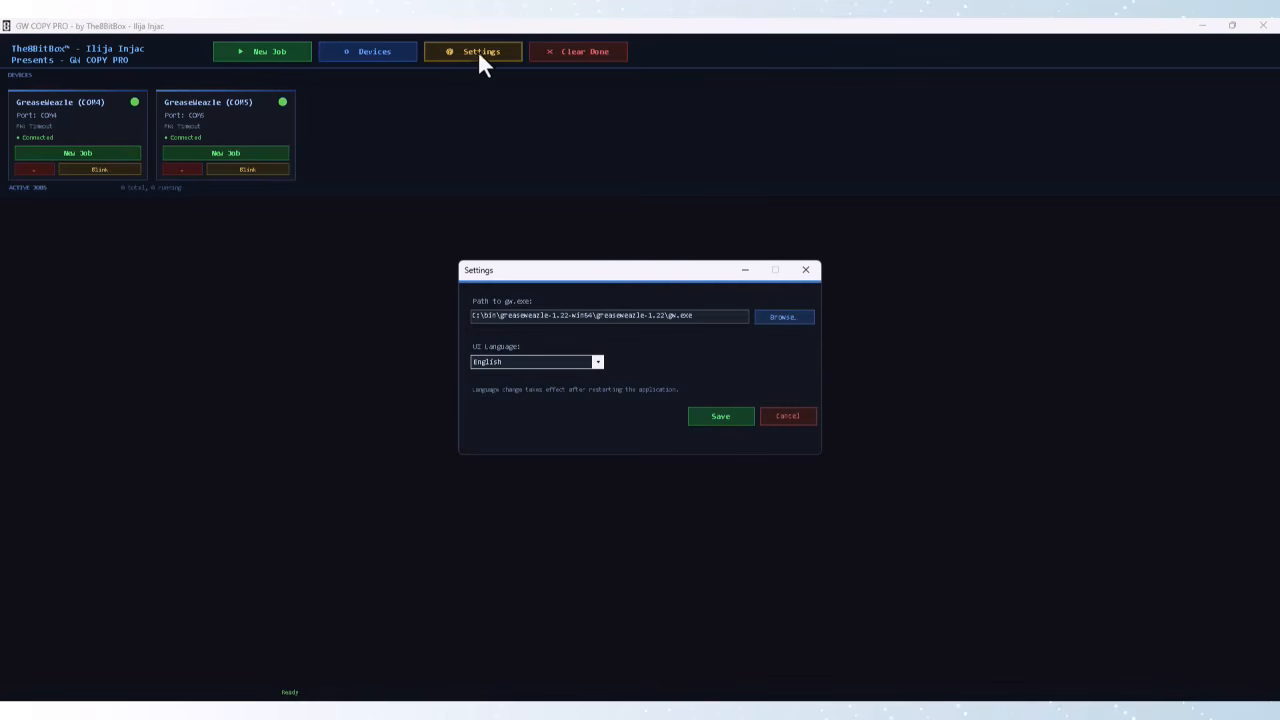
drag(654, 278, 602, 212)
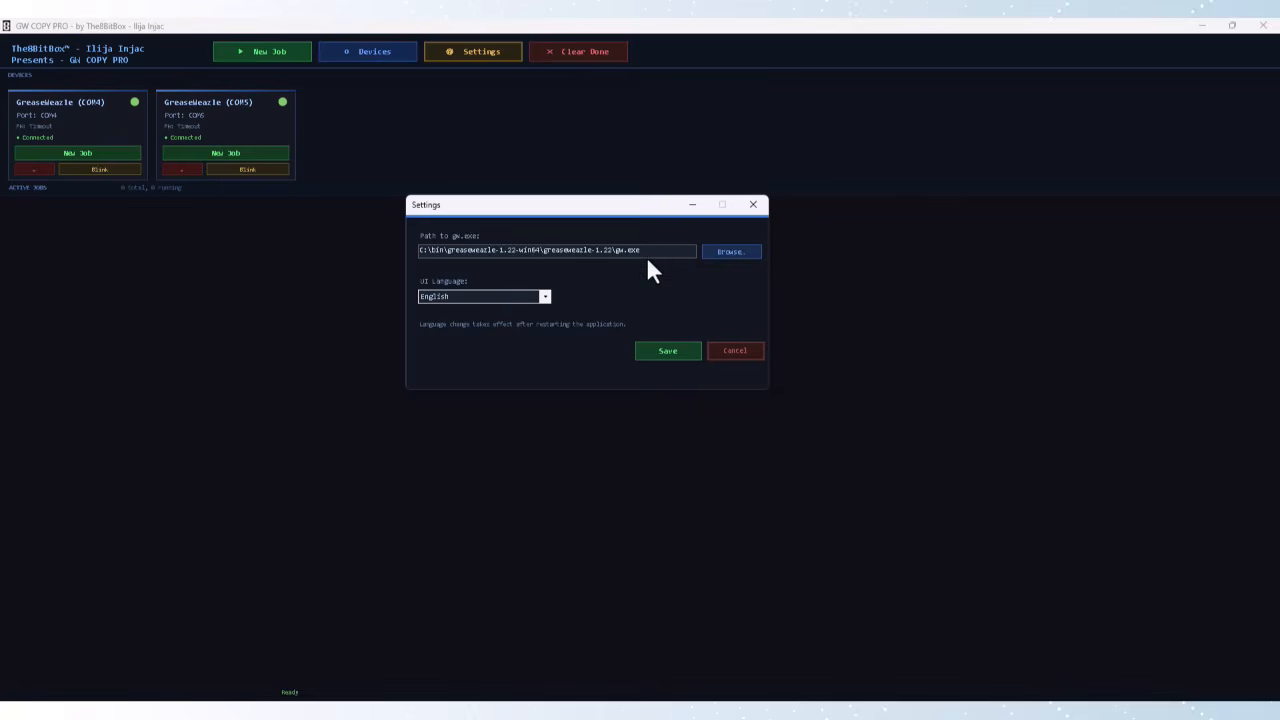
drag(633, 208, 605, 185)
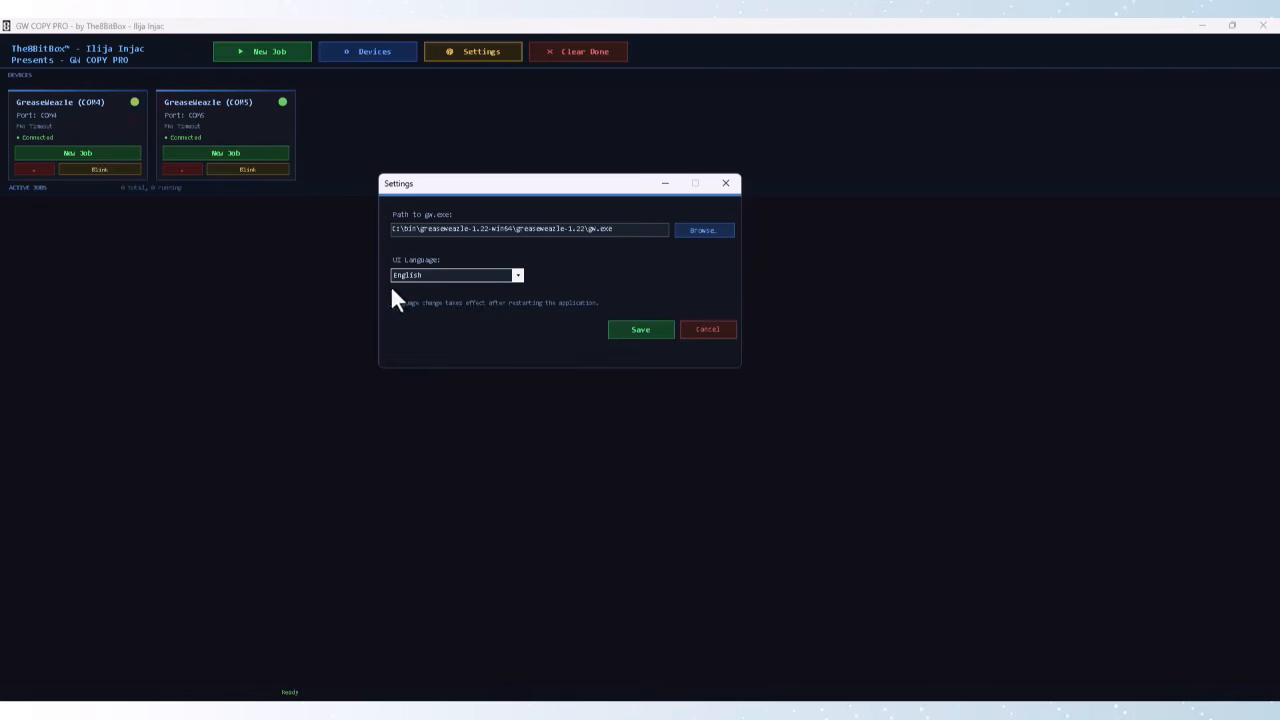
click(516, 277)
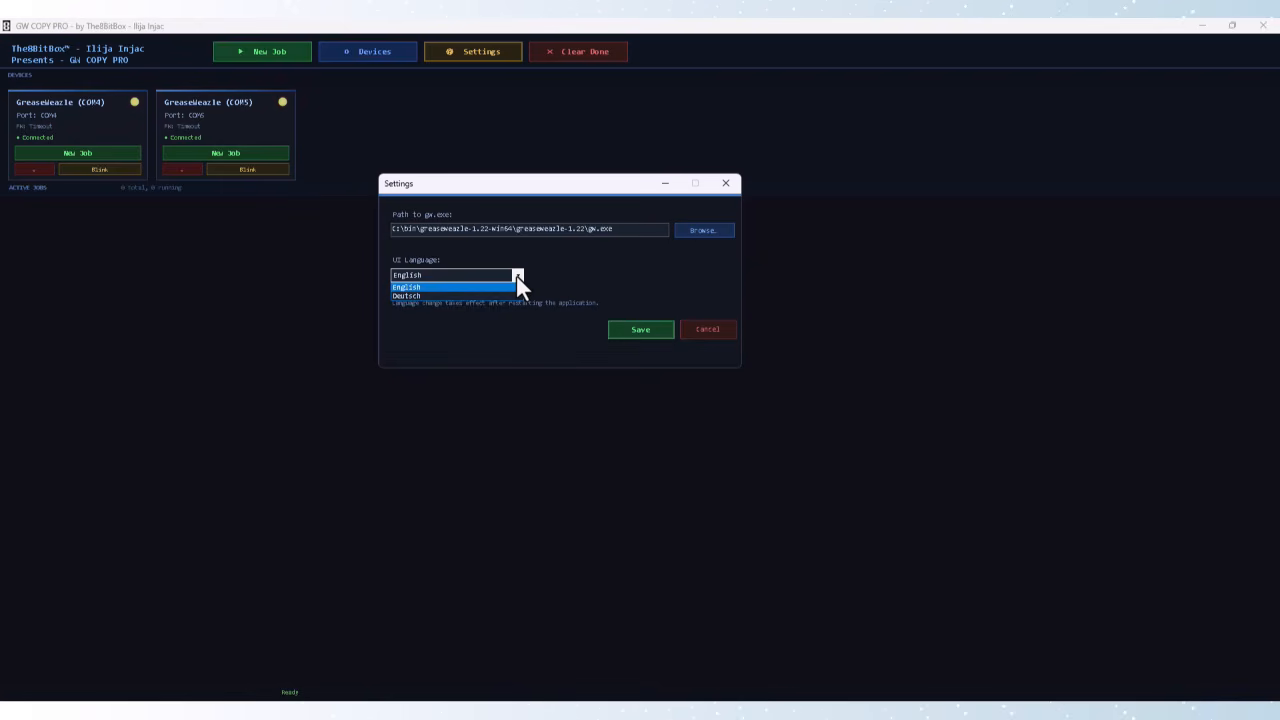
click(516, 276)
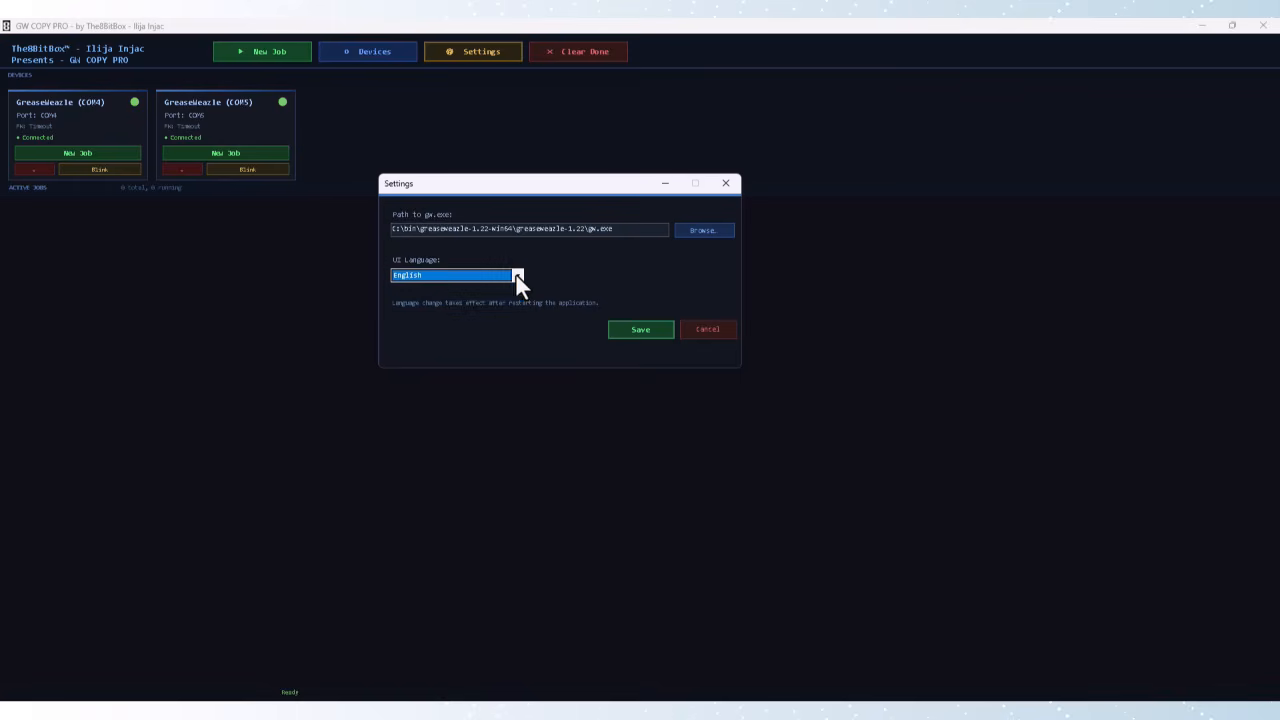
click(706, 340)
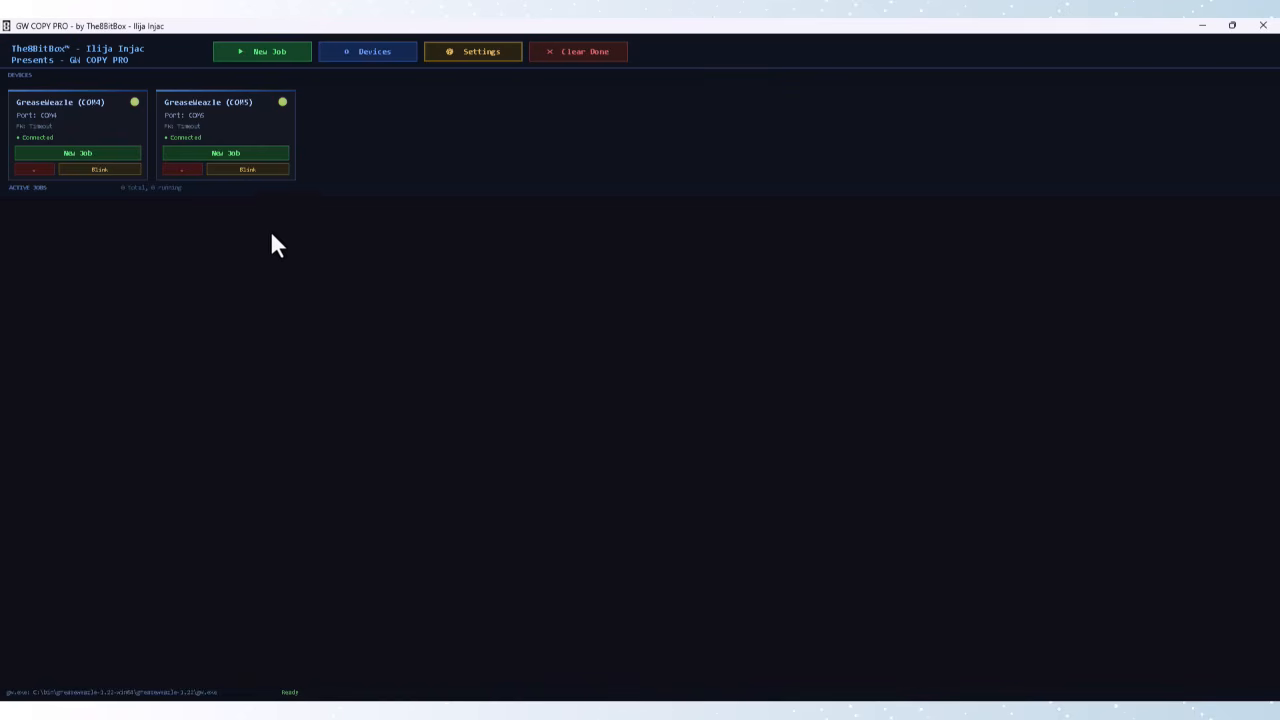
Step: Create a new job for the GreaseWeazle on COM4 and set its job type to Read (disk to image)
click(80, 156)
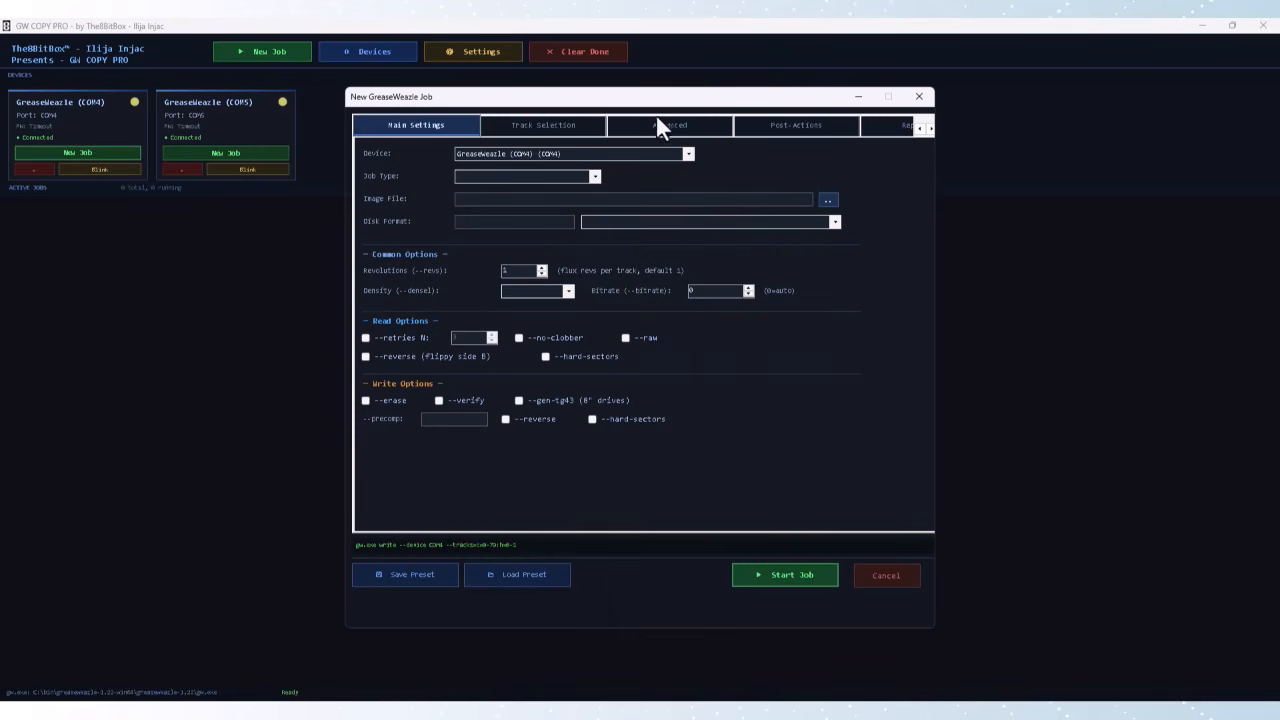
mouse_move(659, 100)
mouse_down()
mouse_move(558, 89)
mouse_move(651, 90)
mouse_up()
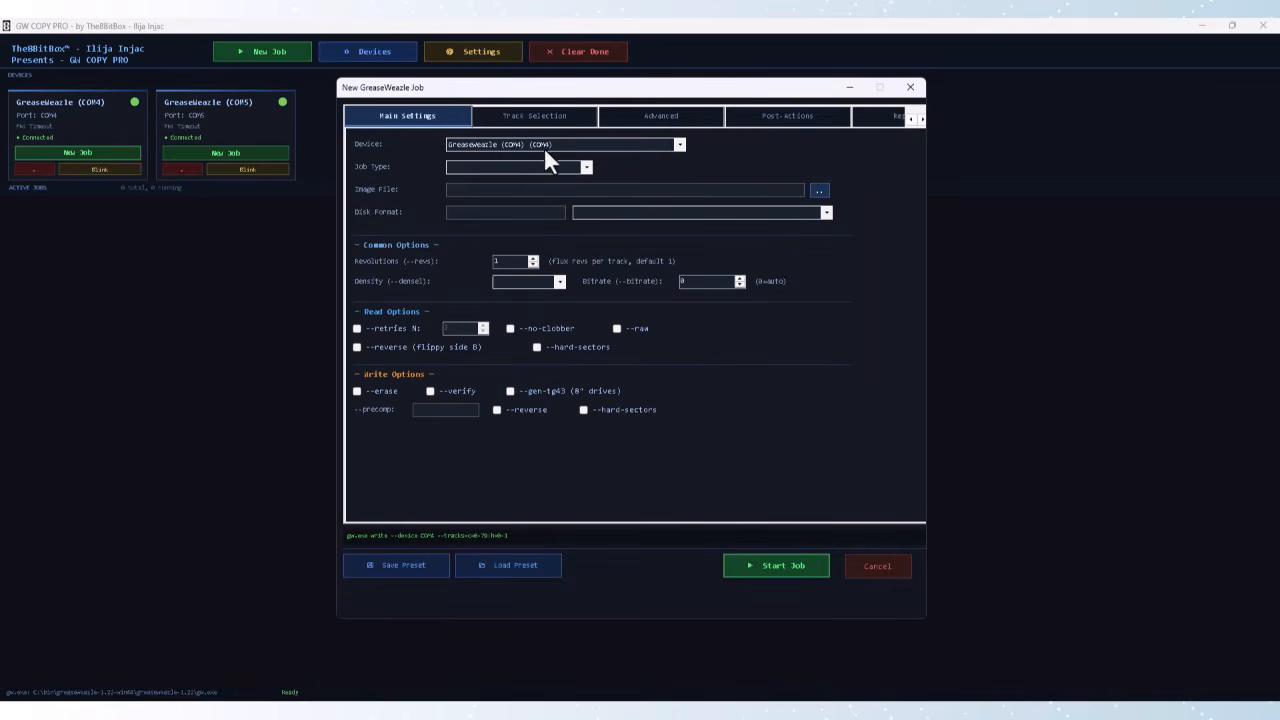
click(587, 167)
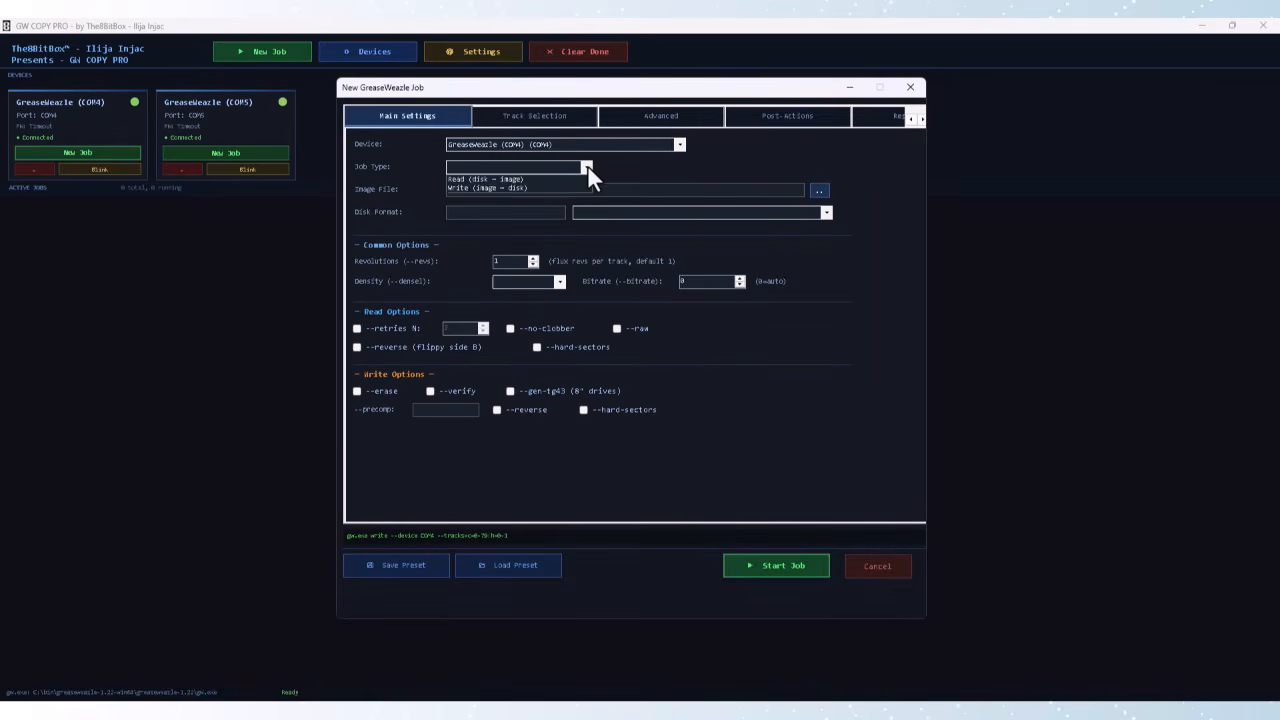
click(533, 178)
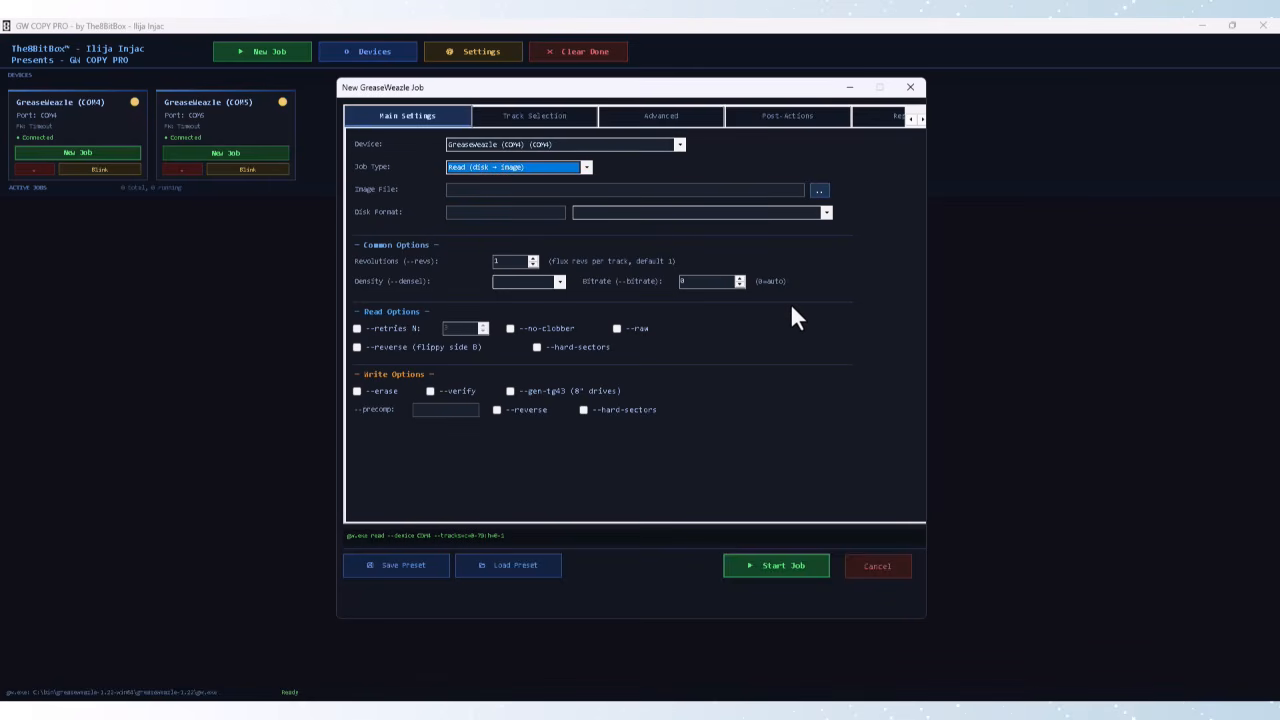
Step: Browse for the job's image file location and create and open a GWDemo folder on the Desktop
click(819, 191)
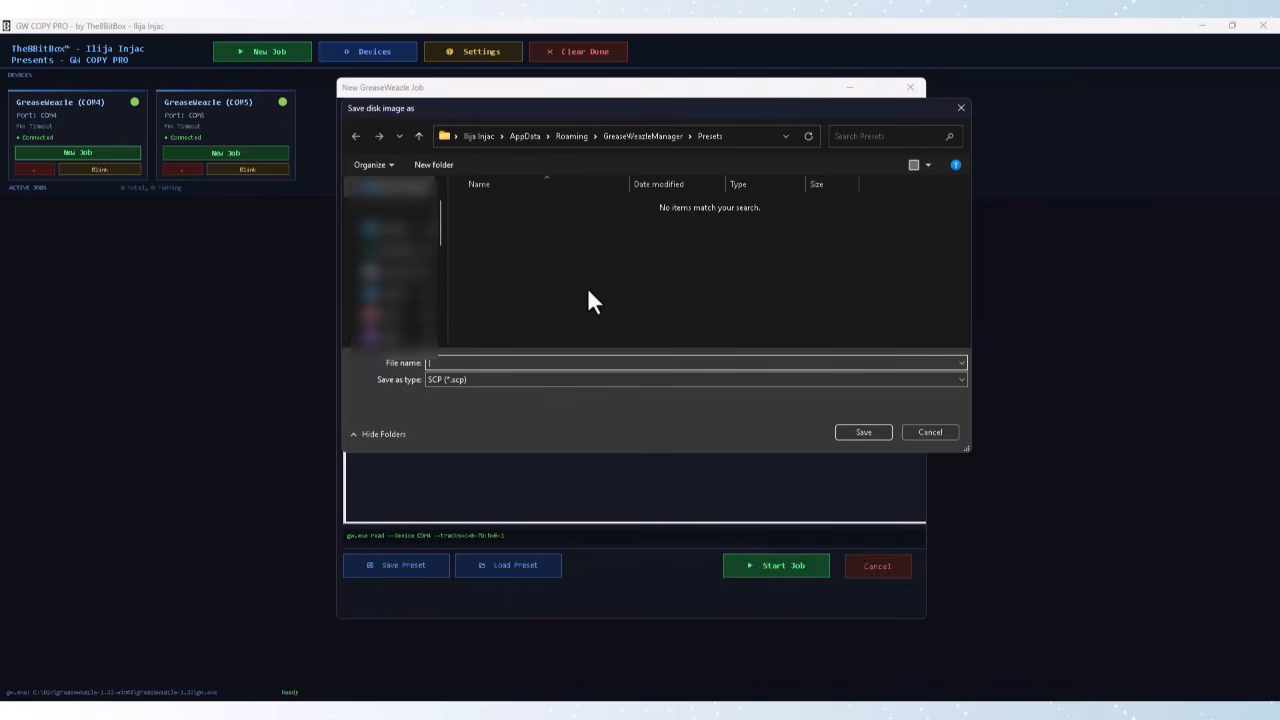
click(390, 229)
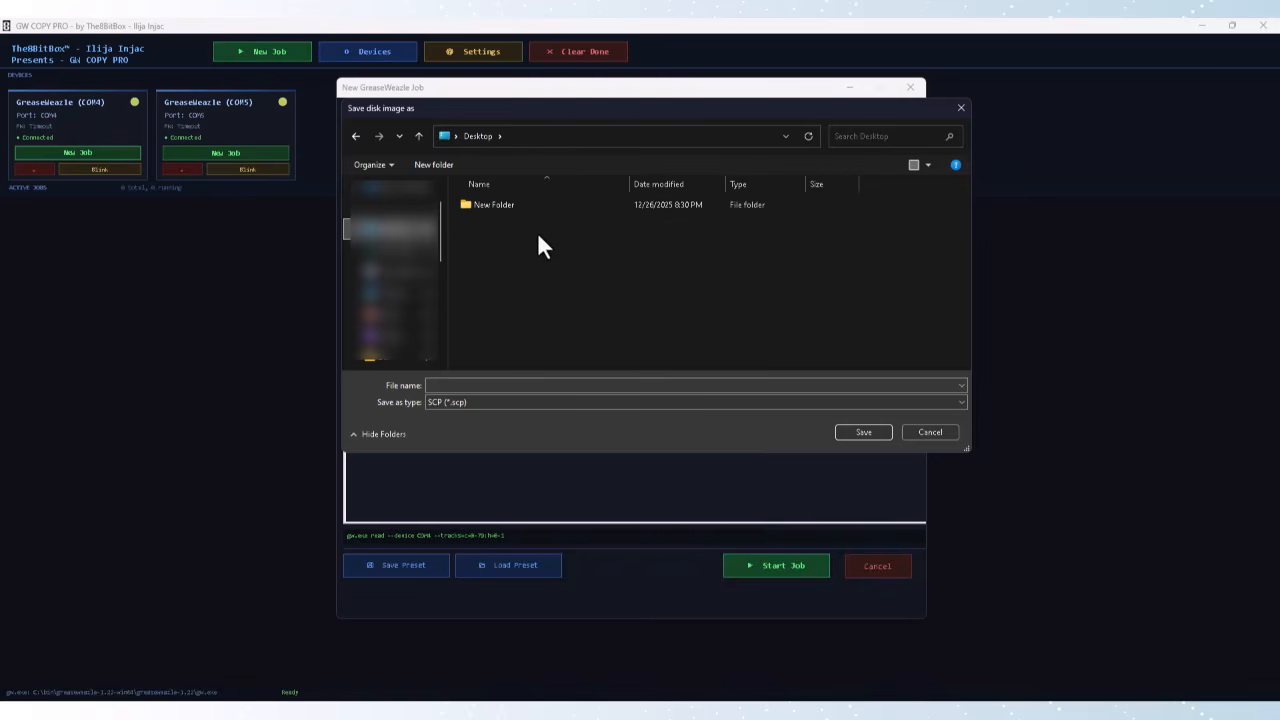
click(416, 167)
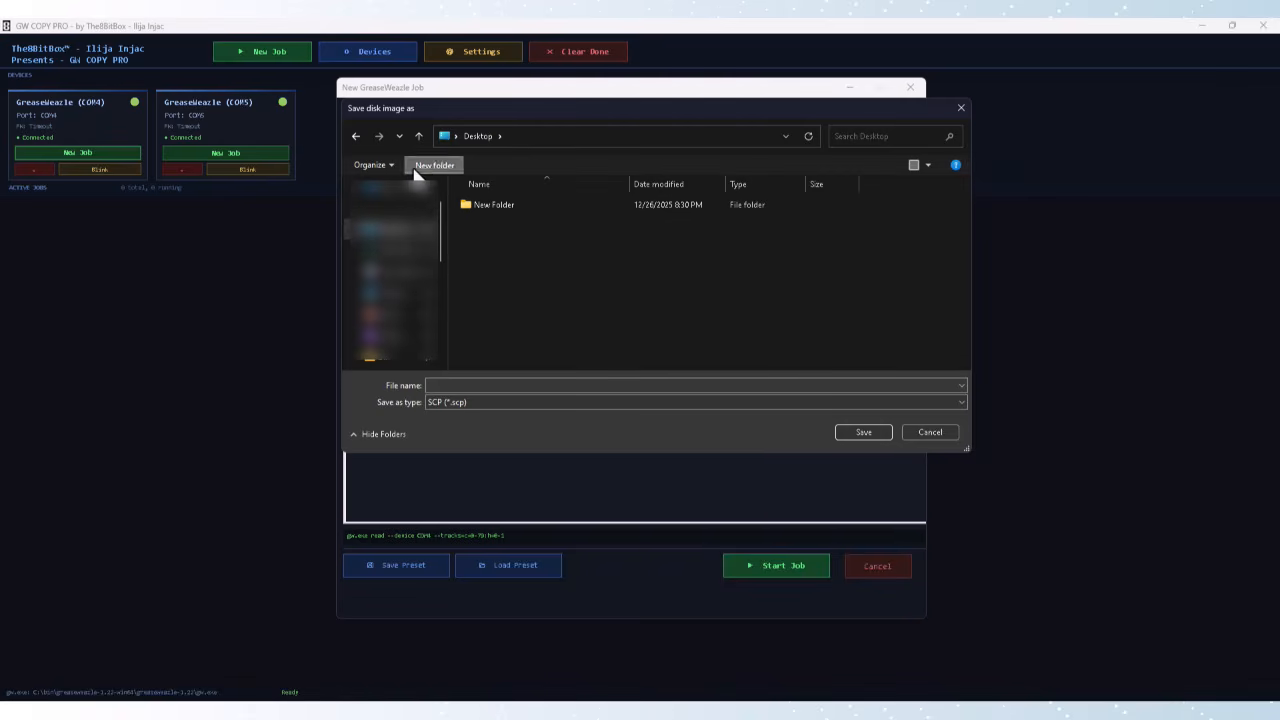
text(GWDemo)
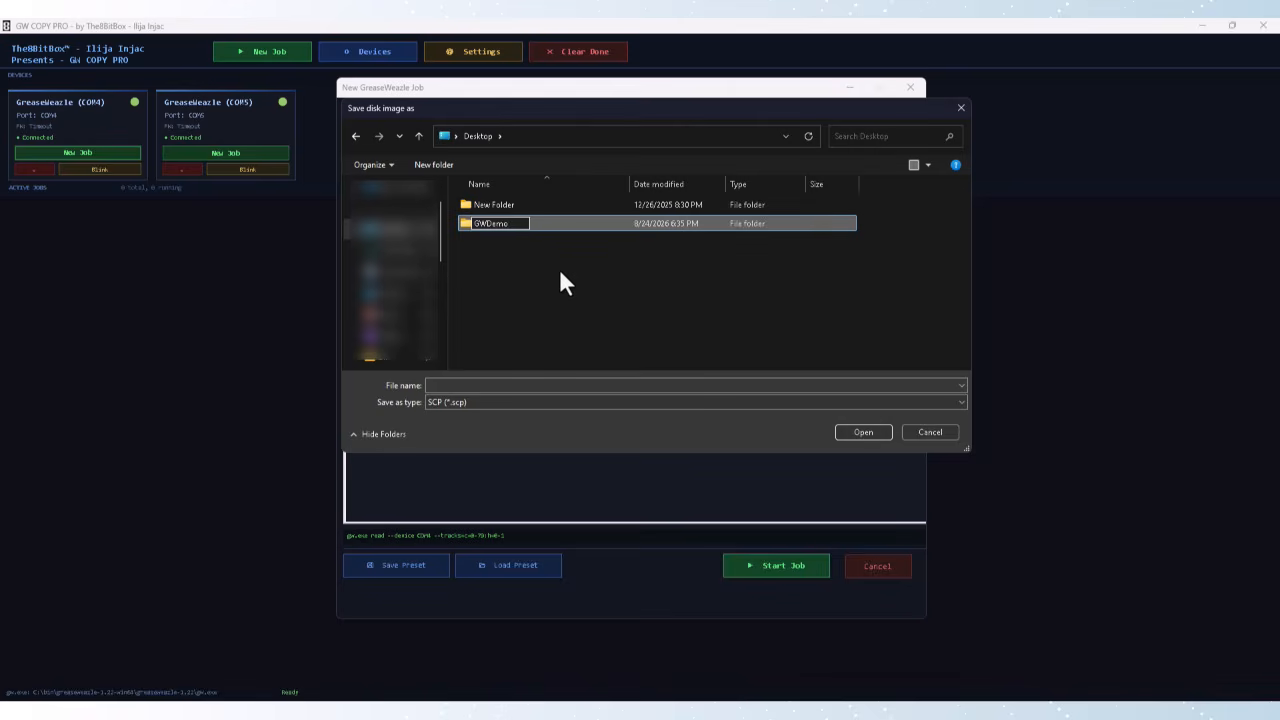
key(Return)
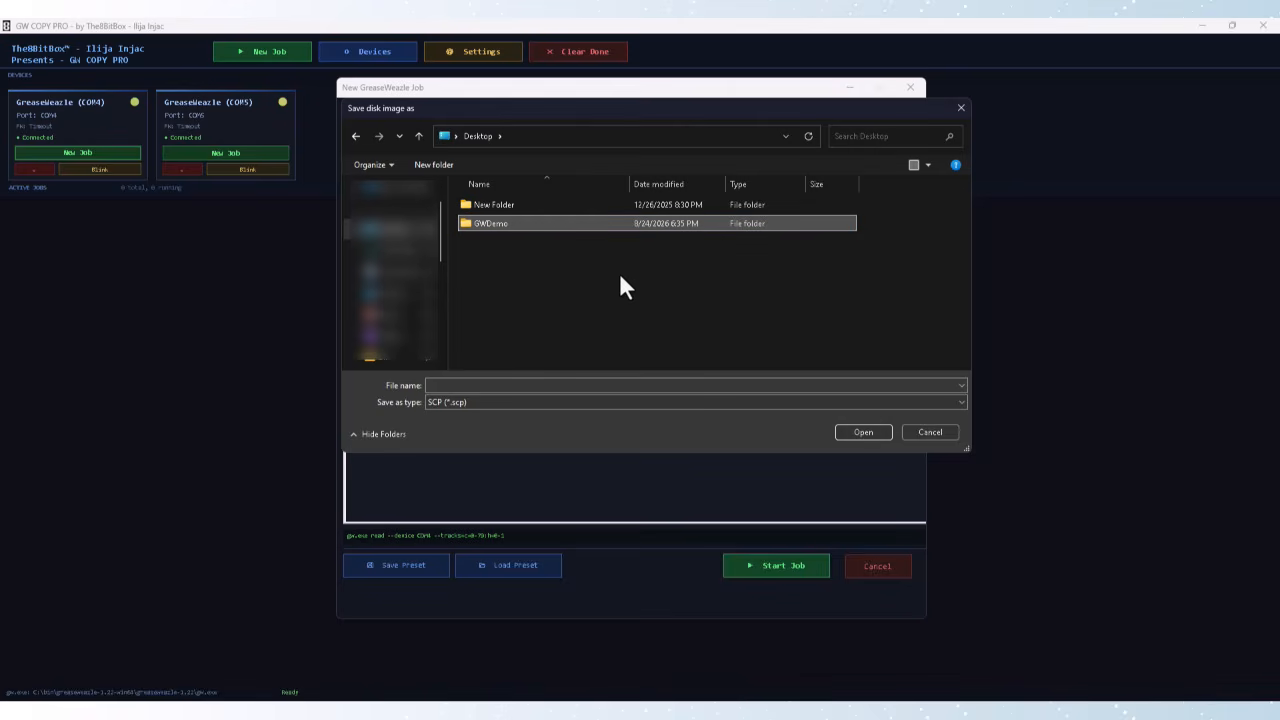
click(863, 432)
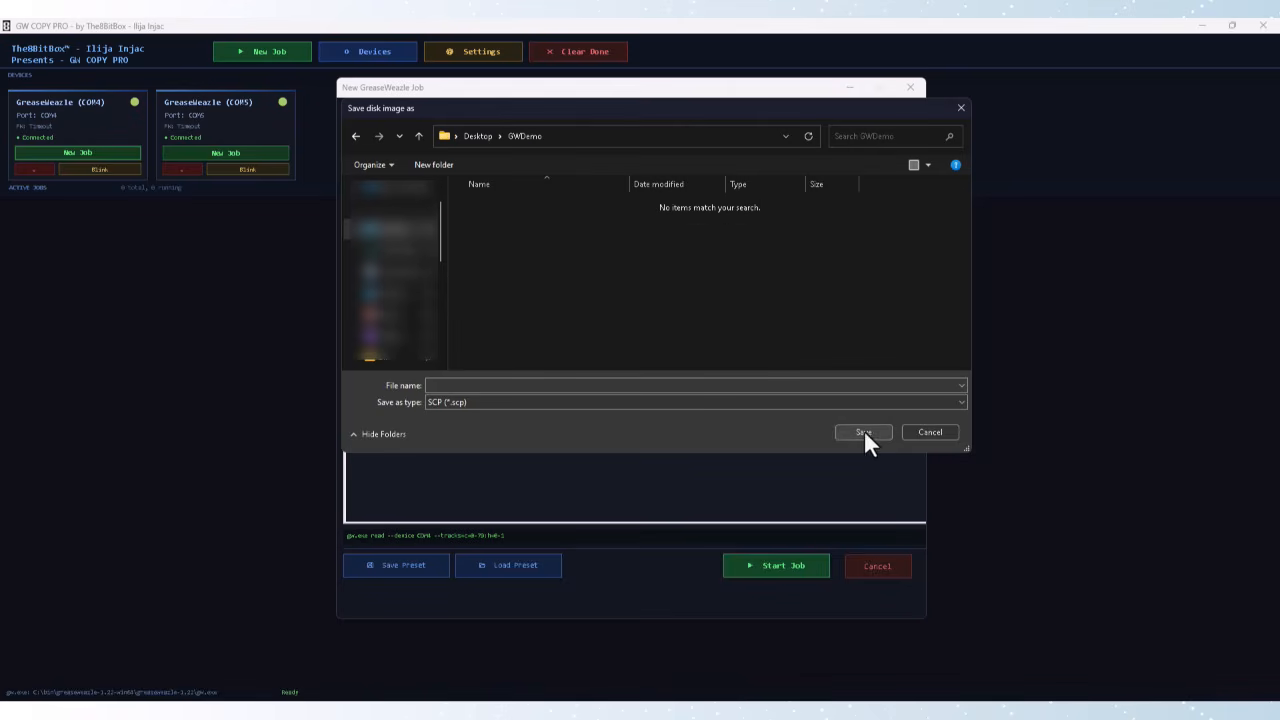
Step: Set the image file to be saved in GWDemo as test in IMG (*.img) format
click(495, 402)
click(489, 435)
click(486, 389)
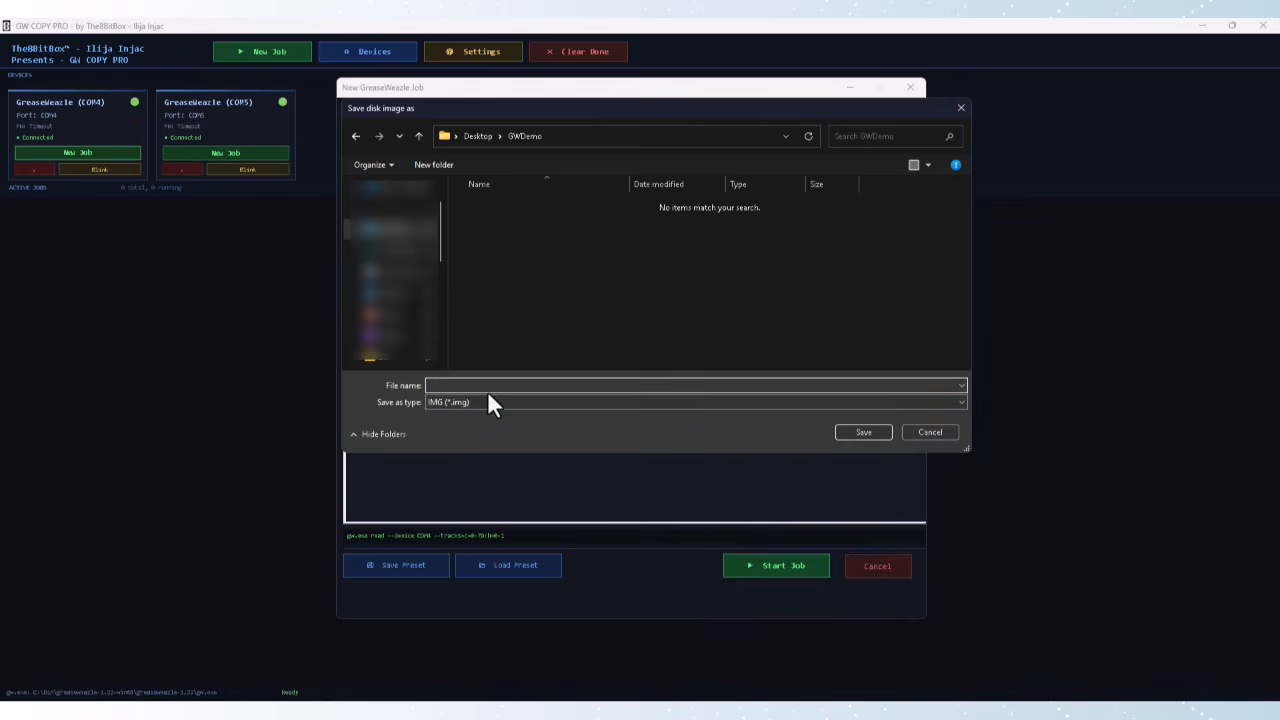
text(test)
click(864, 432)
Step: Set the job's disk format to ibm.1440 and its advanced drive selection to a
click(828, 213)
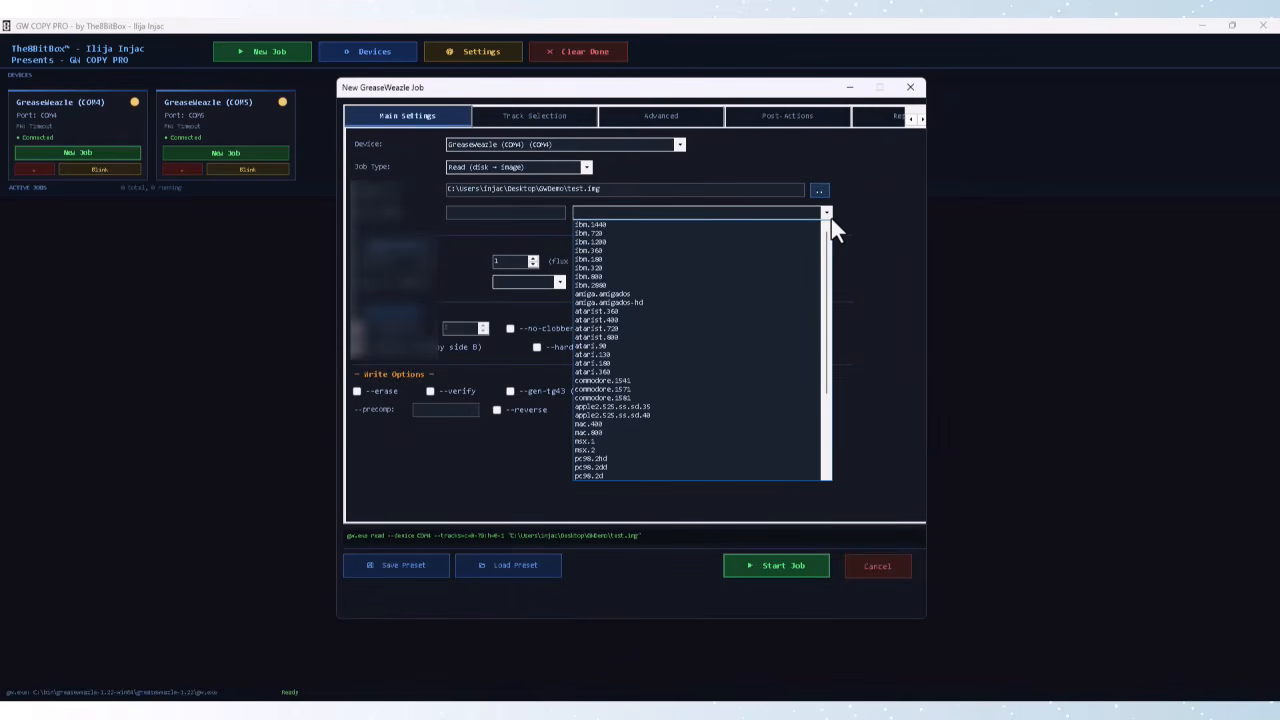
click(617, 224)
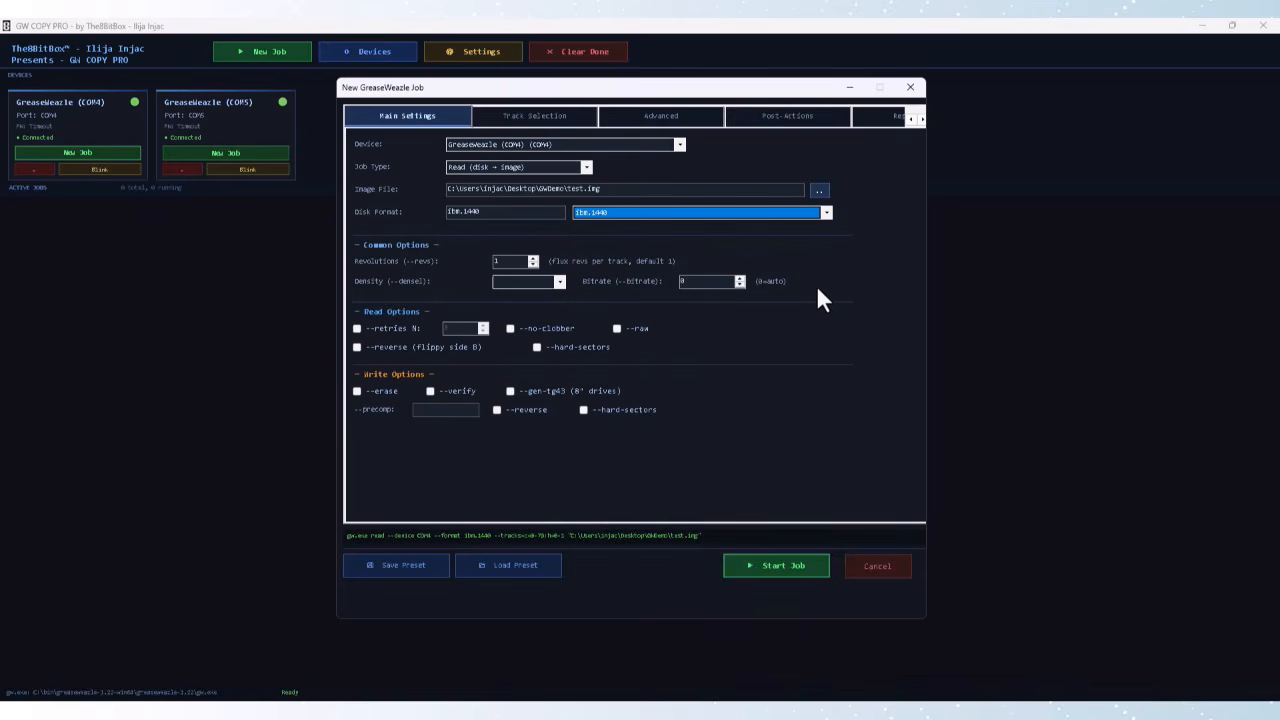
drag(750, 93, 753, 99)
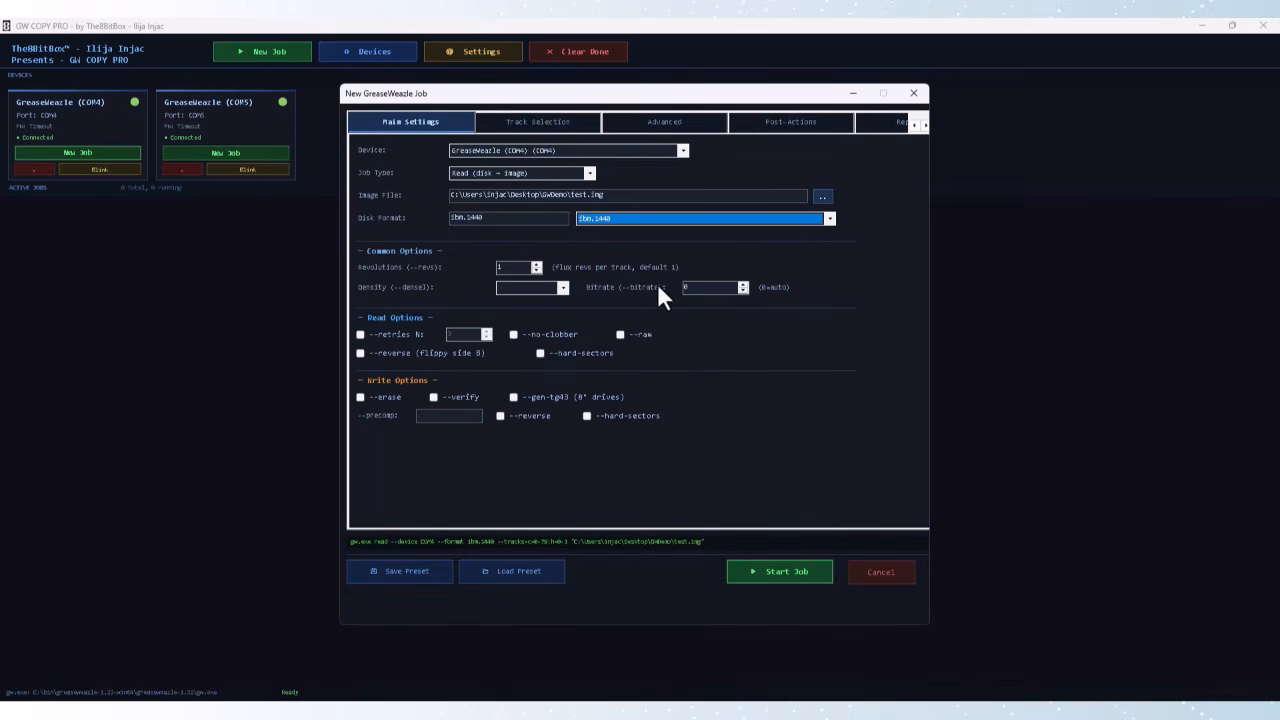
click(661, 124)
click(503, 170)
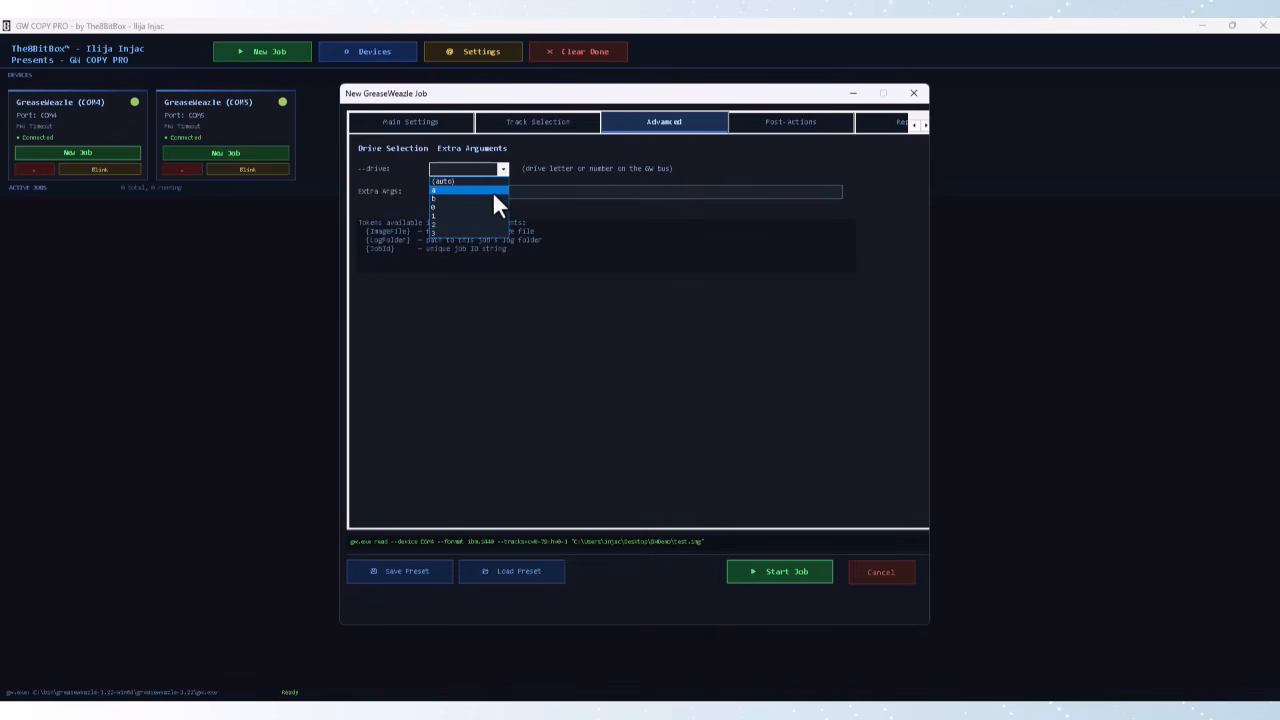
click(491, 191)
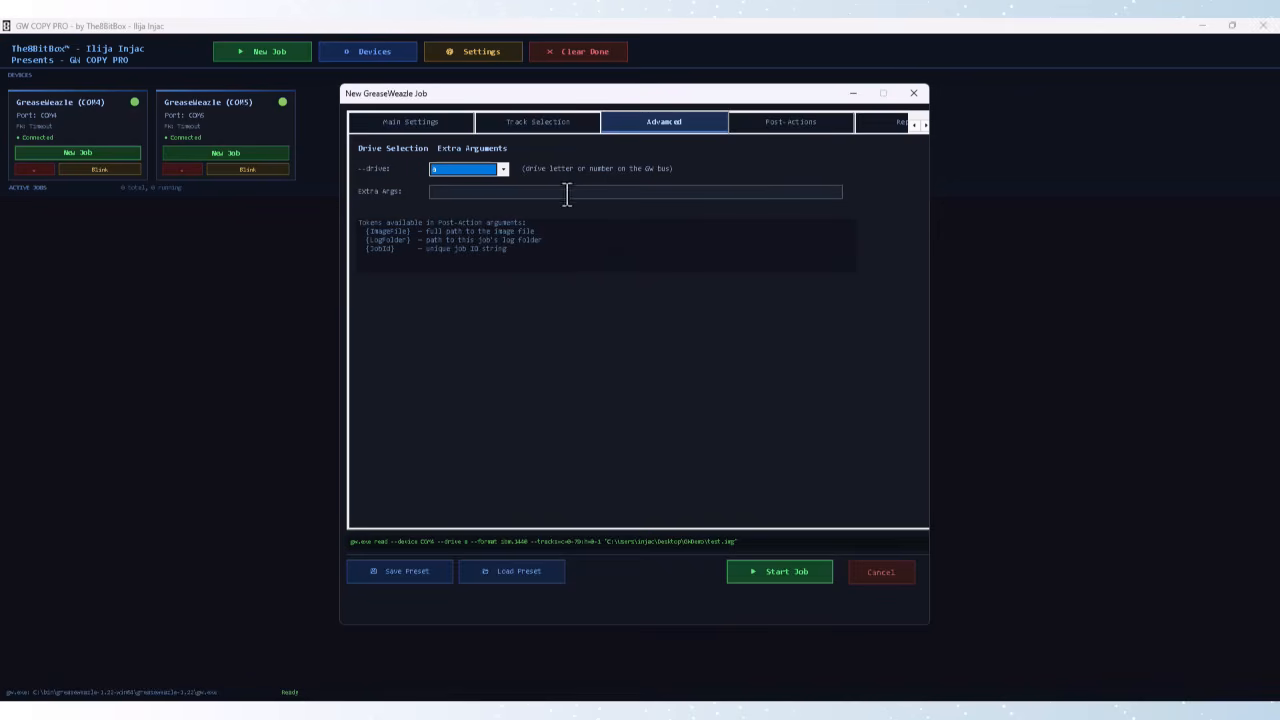
Step: Save the job settings as a preset named MyDOSPreset in the Presets folder
click(420, 571)
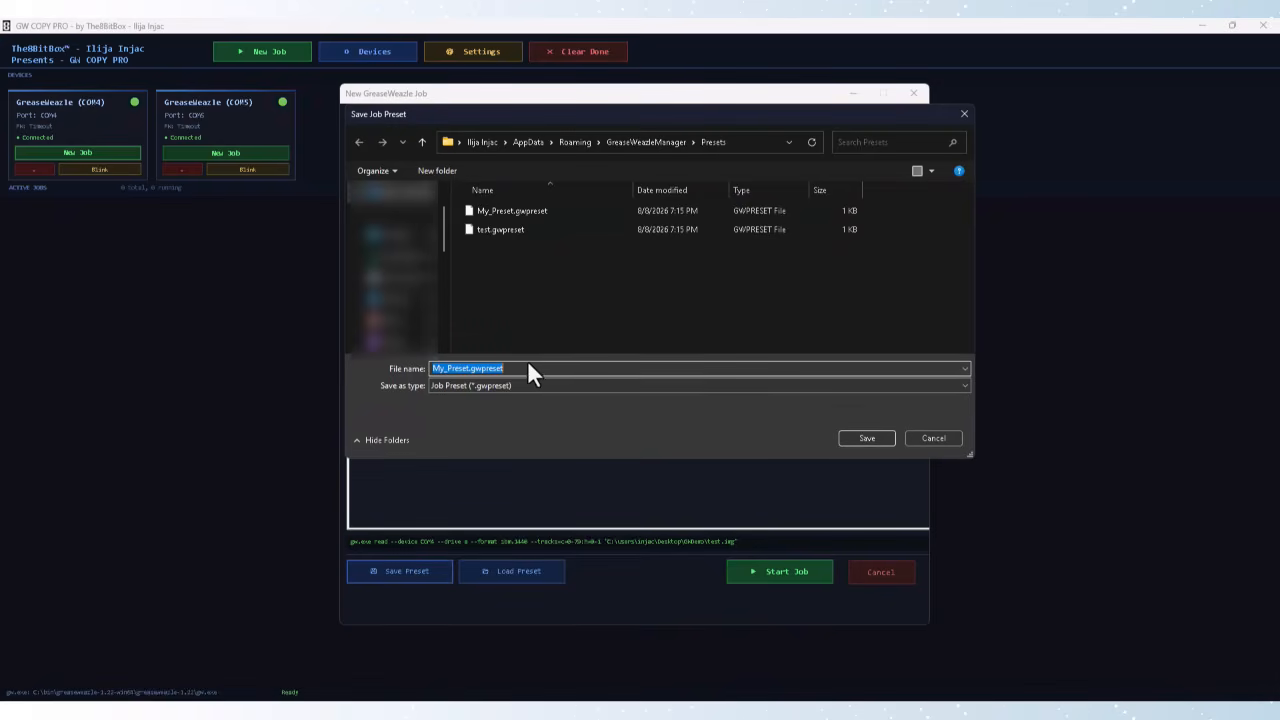
click(532, 368)
double_click(513, 365)
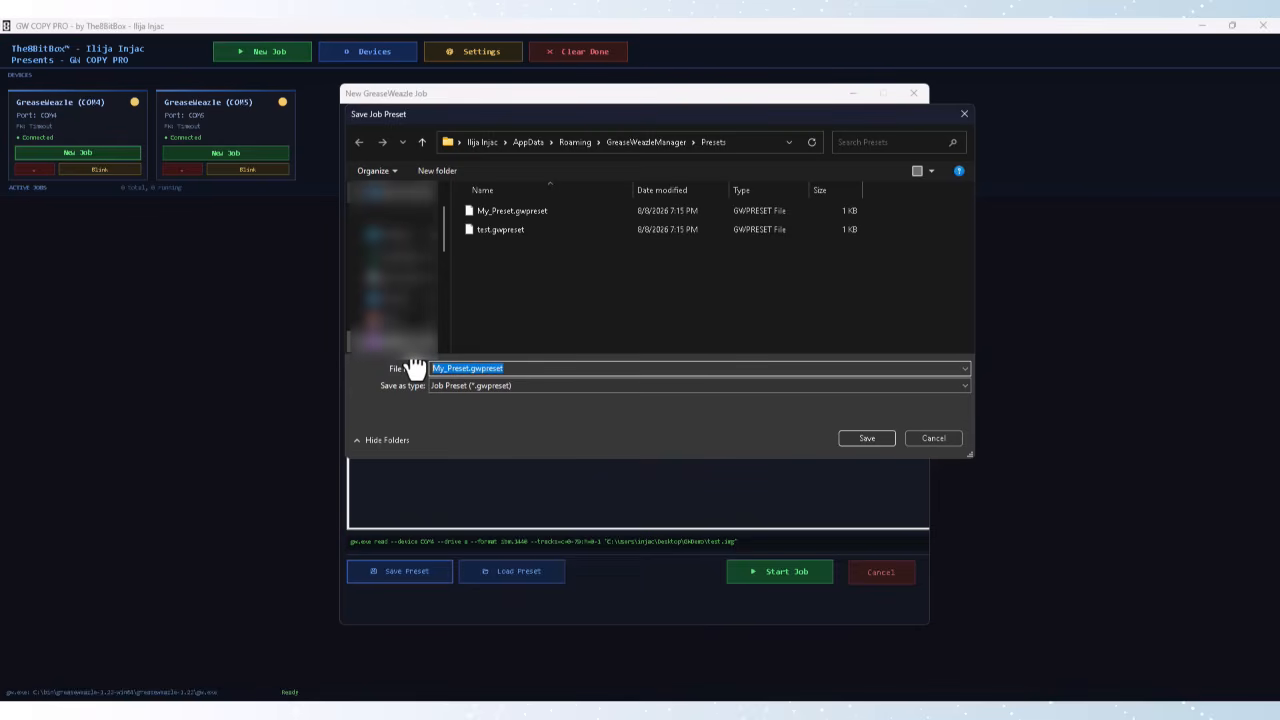
text(MyDOSPreset)
key(Return)
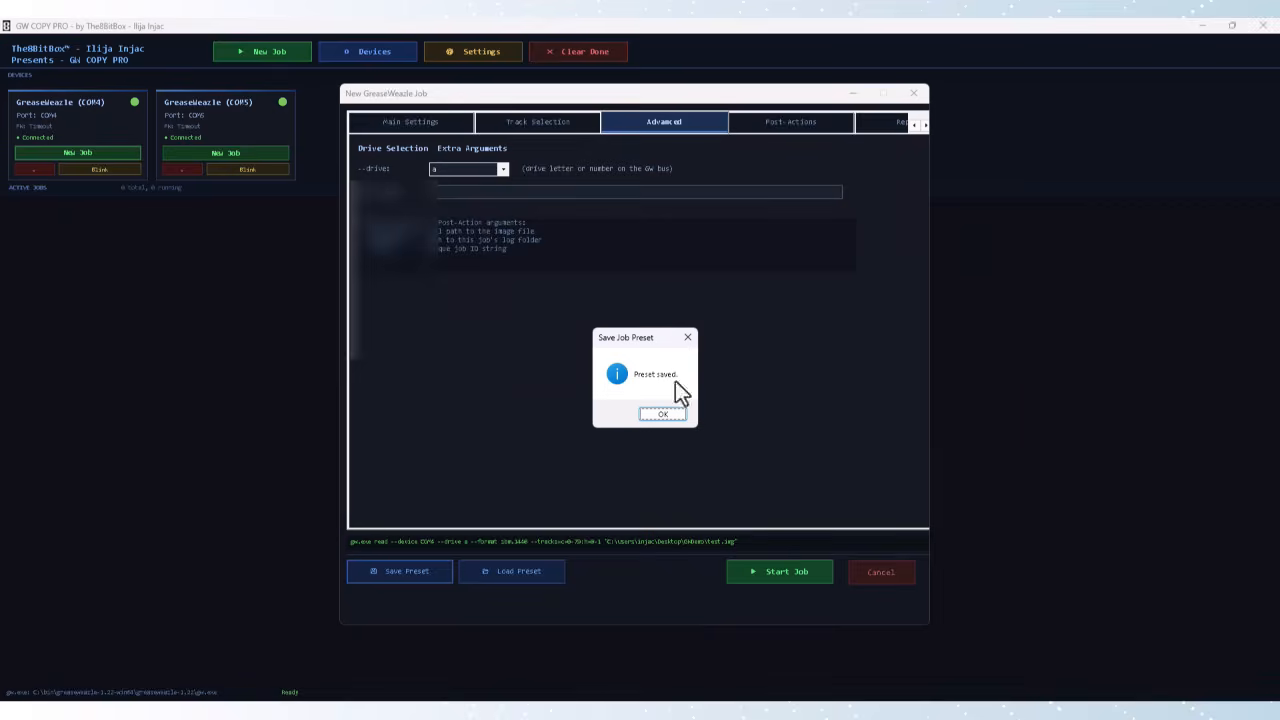
click(664, 415)
Step: Return to the job's main settings and start the read job for test.img
click(437, 120)
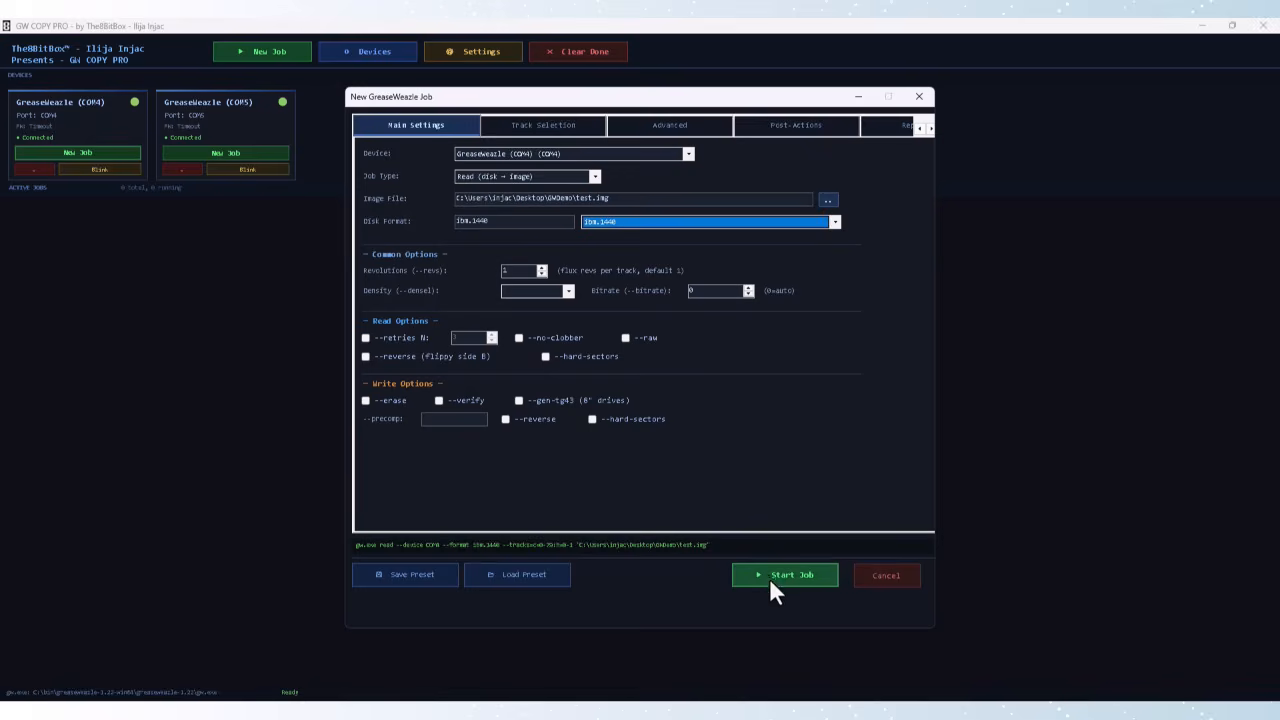
click(768, 578)
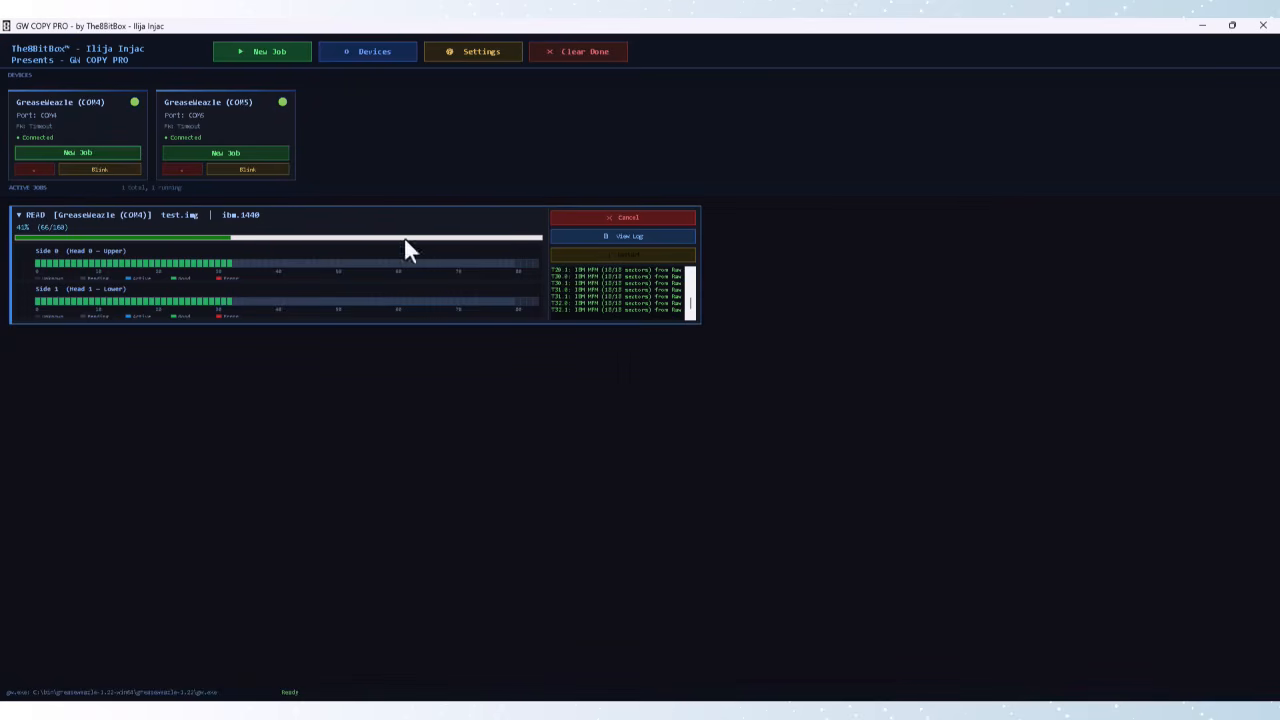
Step: Create a new job for the GreaseWeazle on COM5 with the job type Read (disk → image)
click(264, 152)
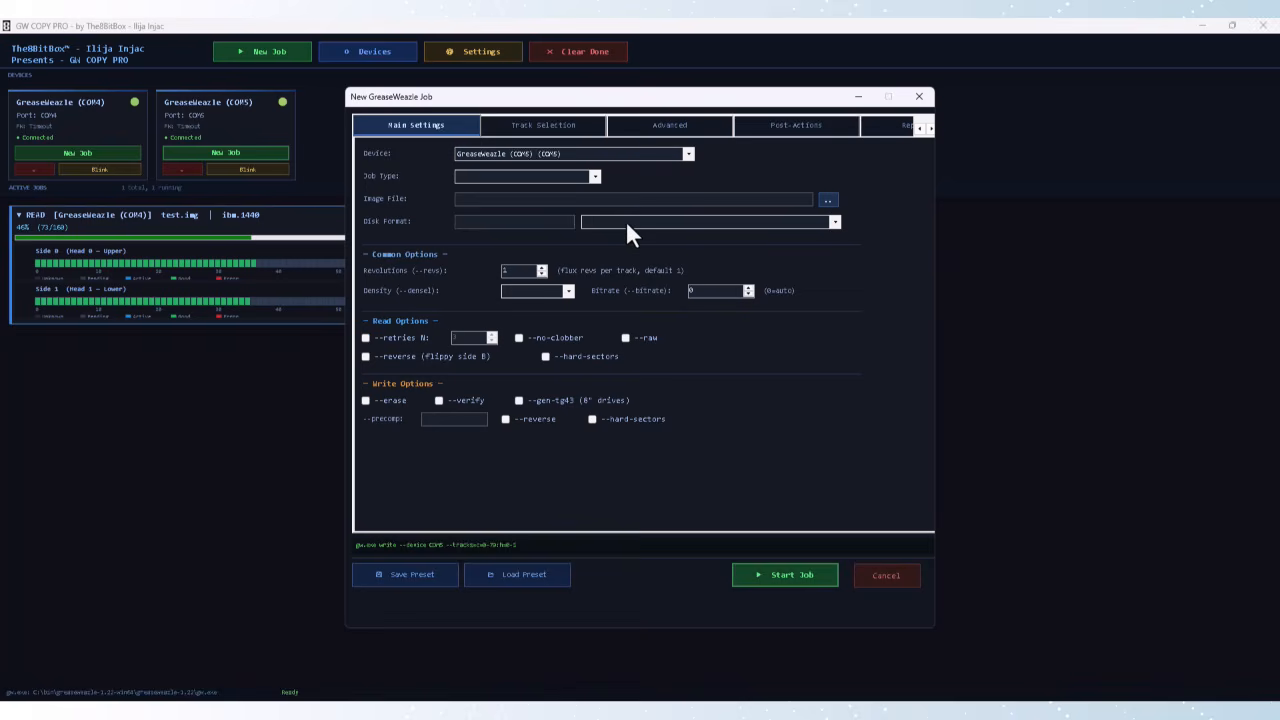
click(595, 178)
click(550, 188)
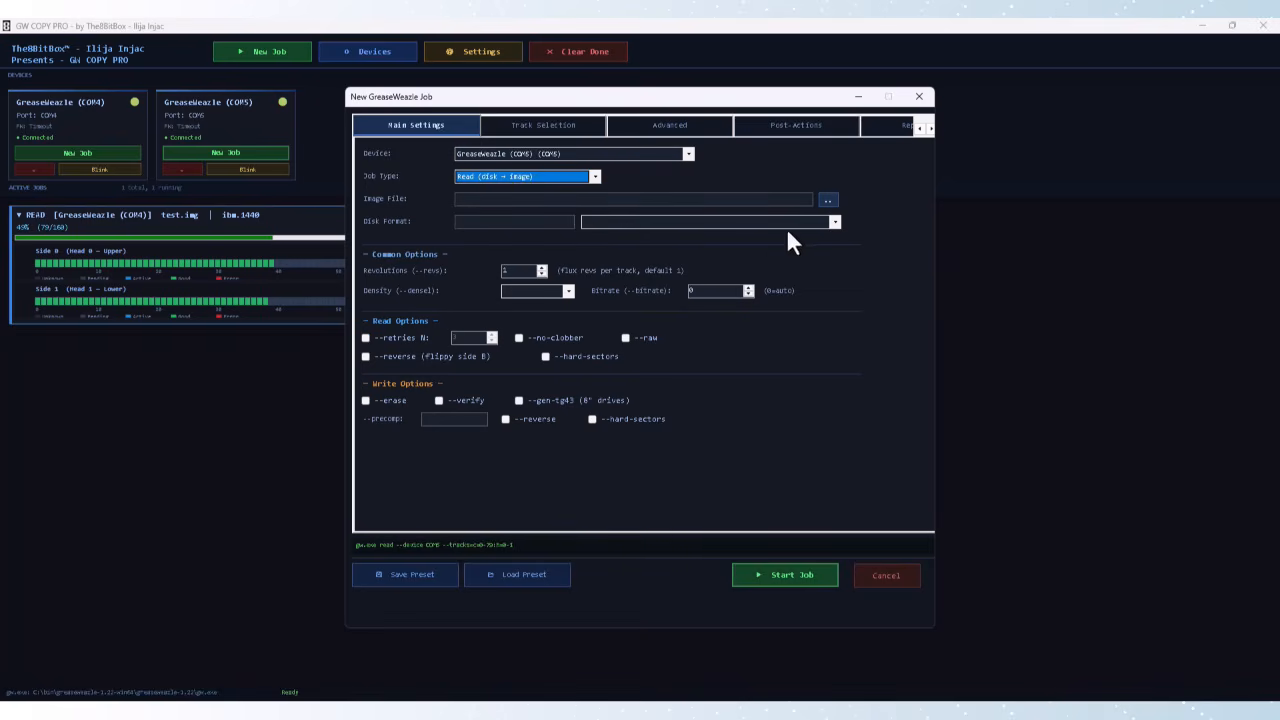
Step: Set the COM5 job's image file to be saved in GWDemo as test2 in IMG (*.img) format
click(829, 198)
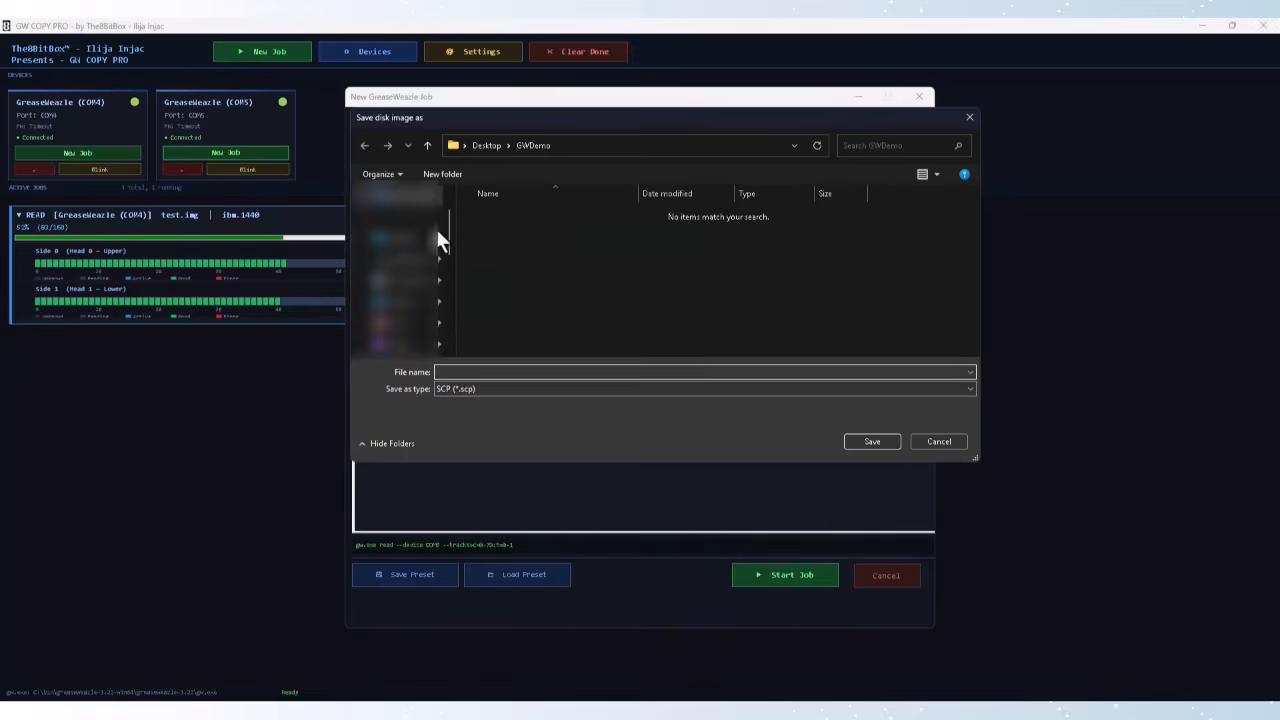
click(520, 389)
click(507, 422)
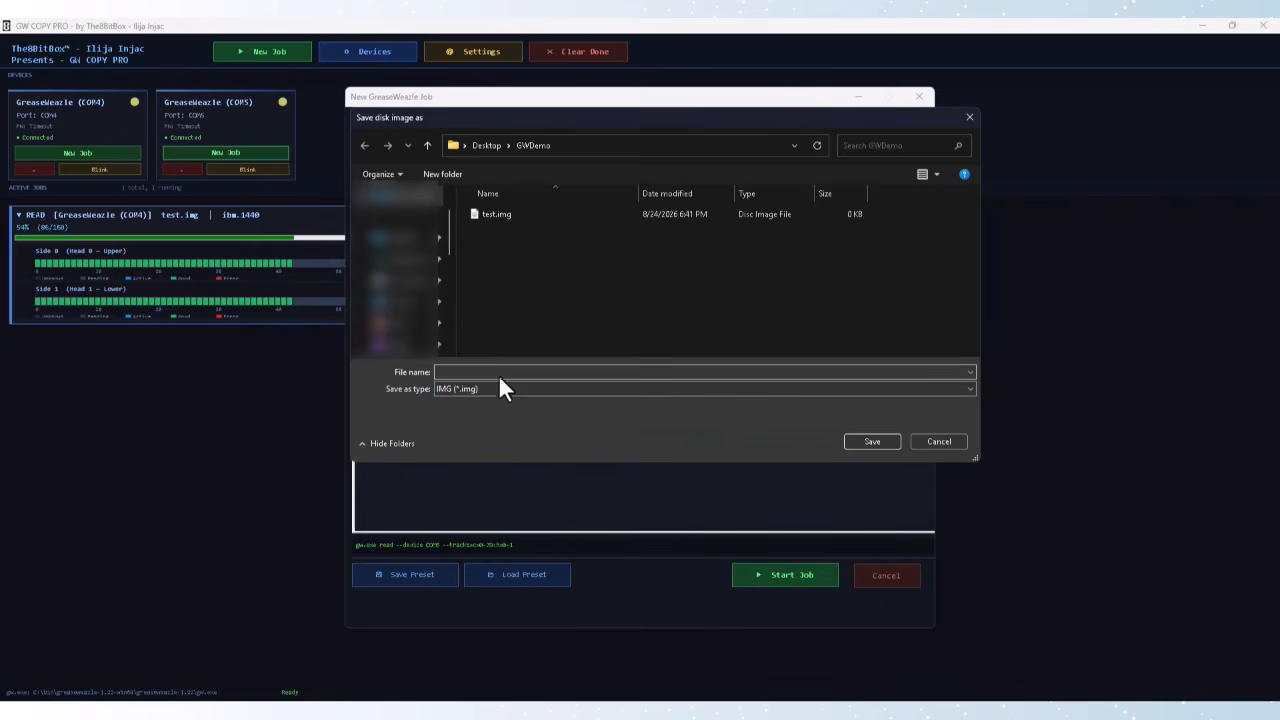
click(497, 372)
text(test2)
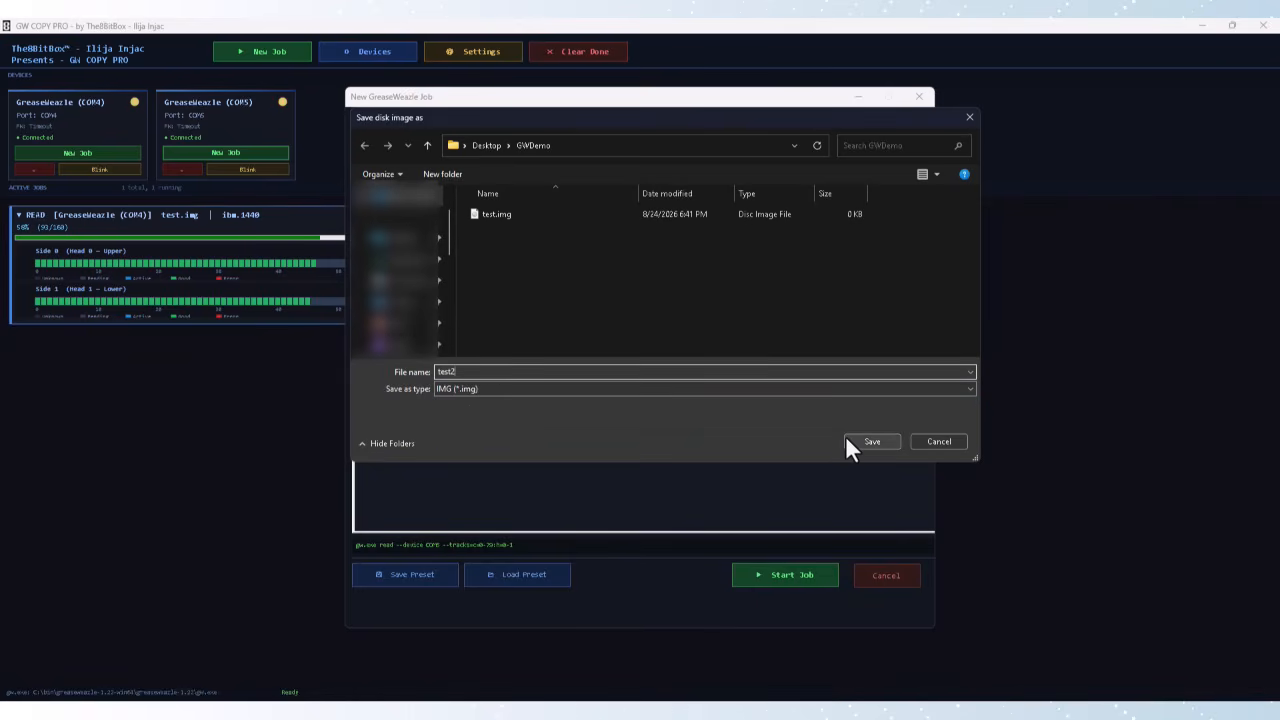
click(852, 441)
Step: Set the COM5 job's disk format to ibm.1440 and start the read job
click(833, 222)
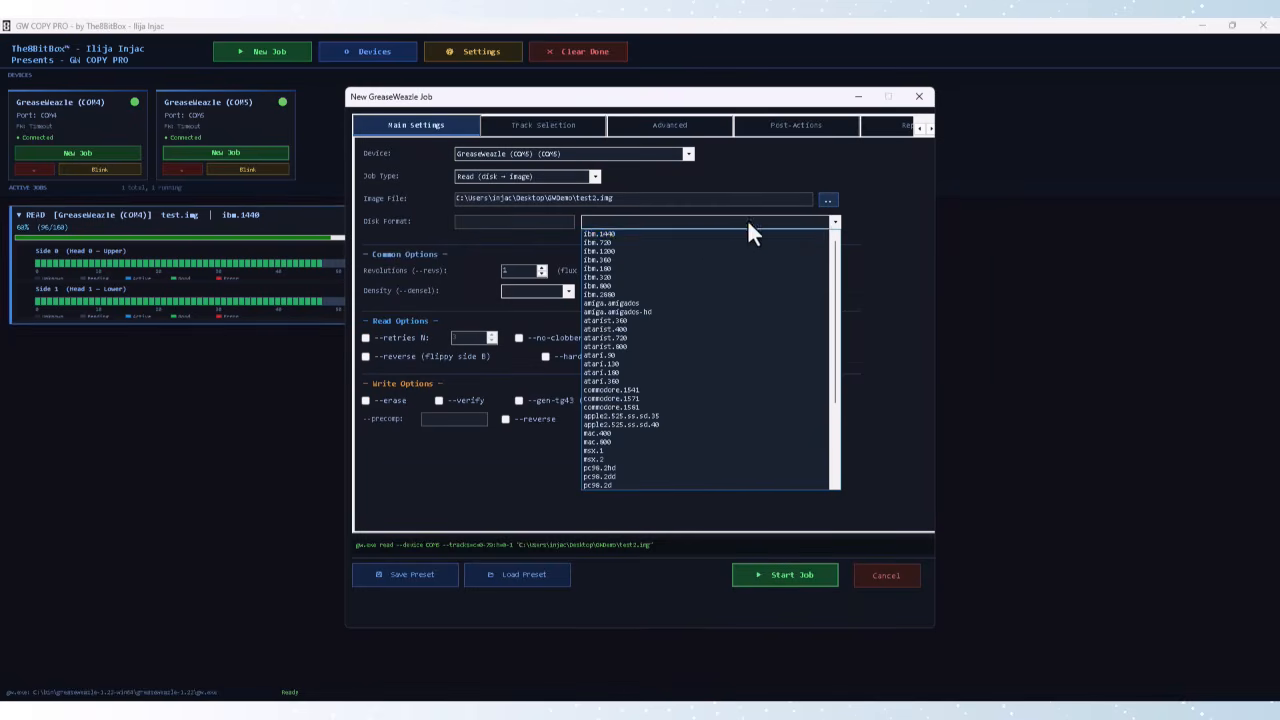
click(703, 235)
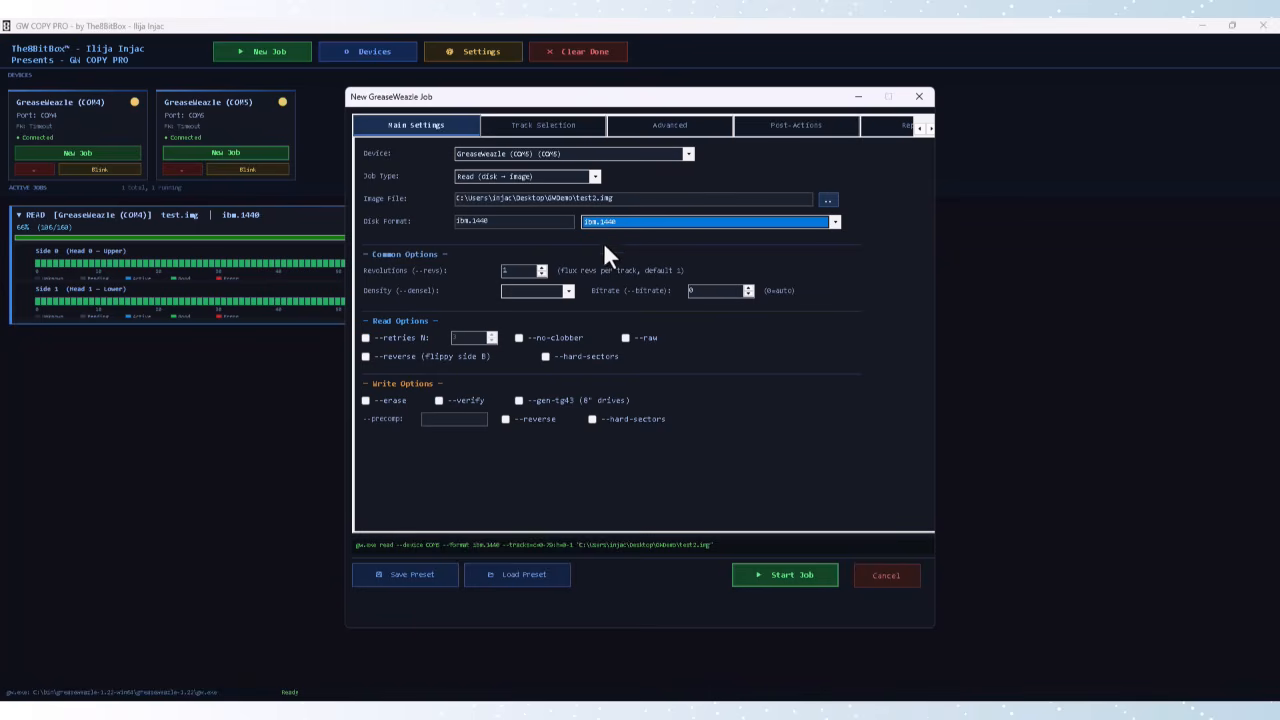
click(773, 586)
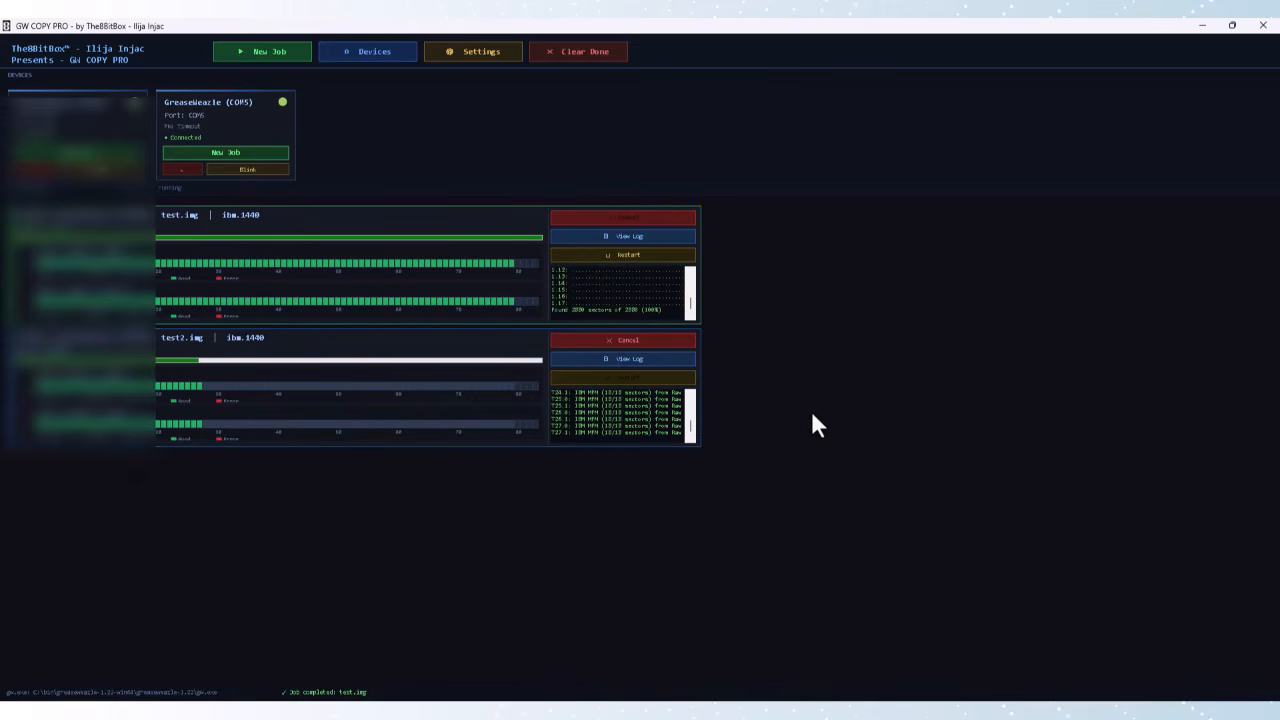
Step: Open the test.img job's gw_output.log and check the job type and device entries in its header
click(622, 236)
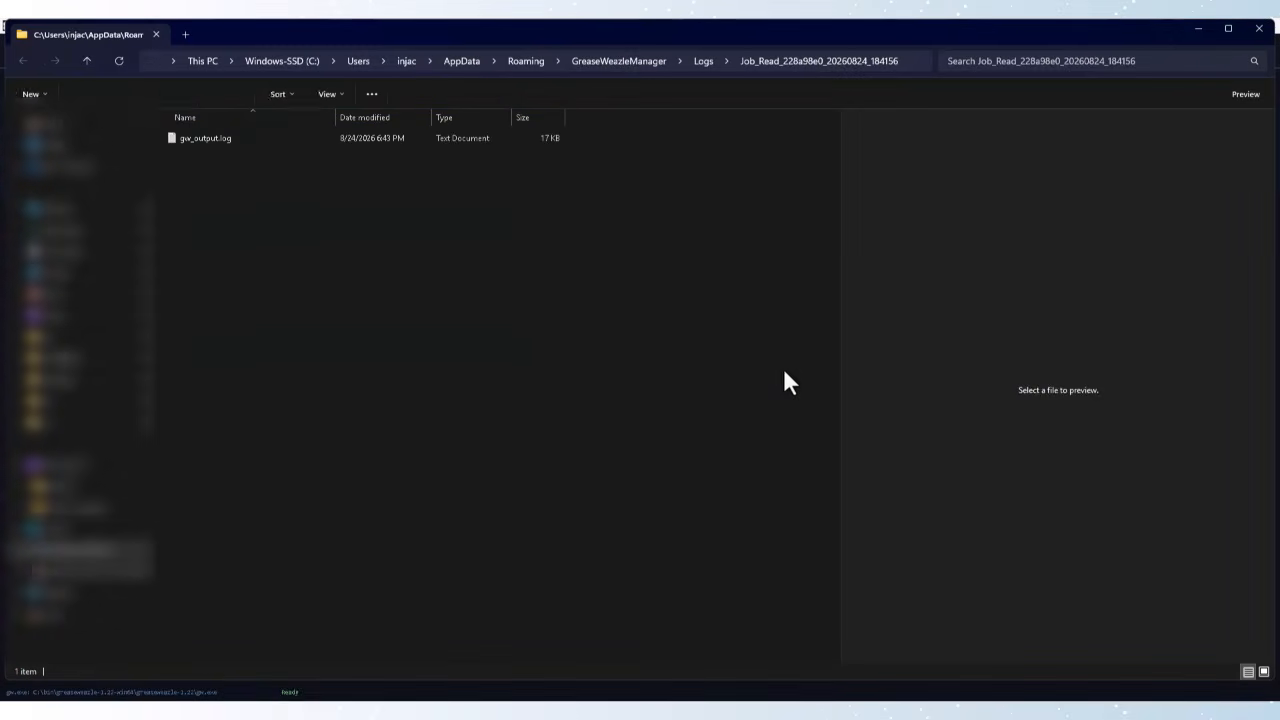
double_click(255, 138)
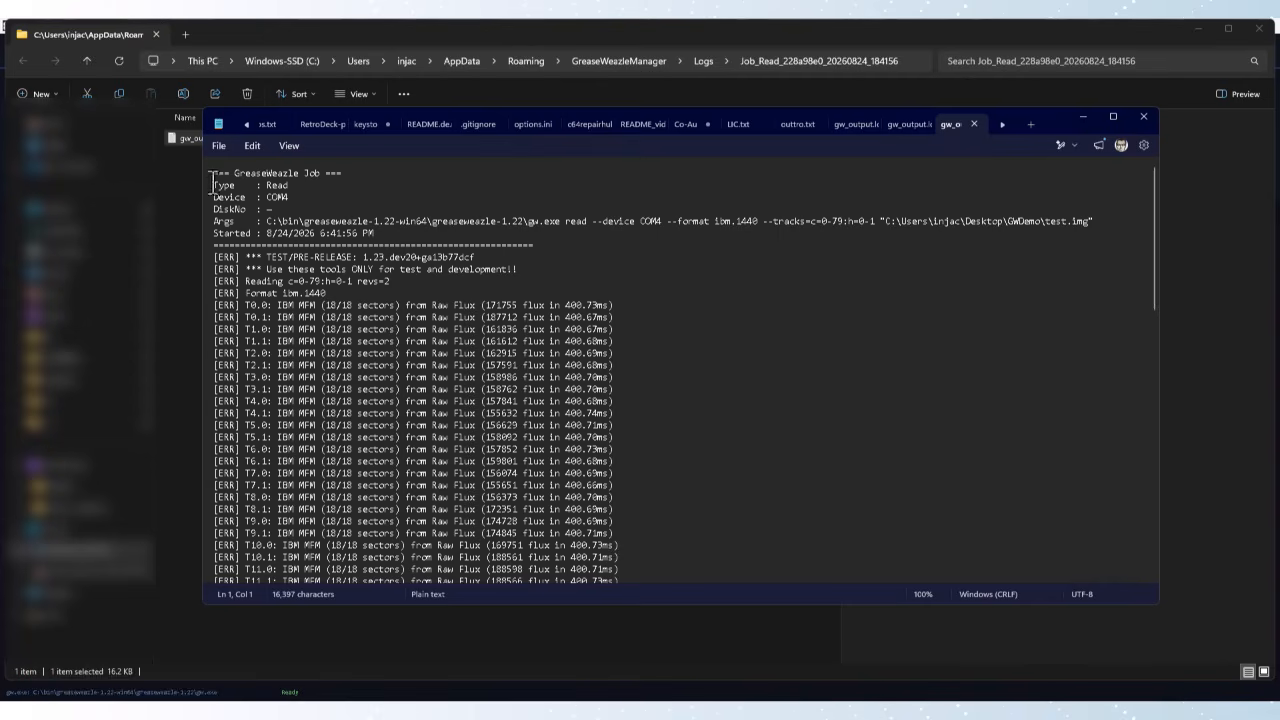
drag(213, 186, 301, 192)
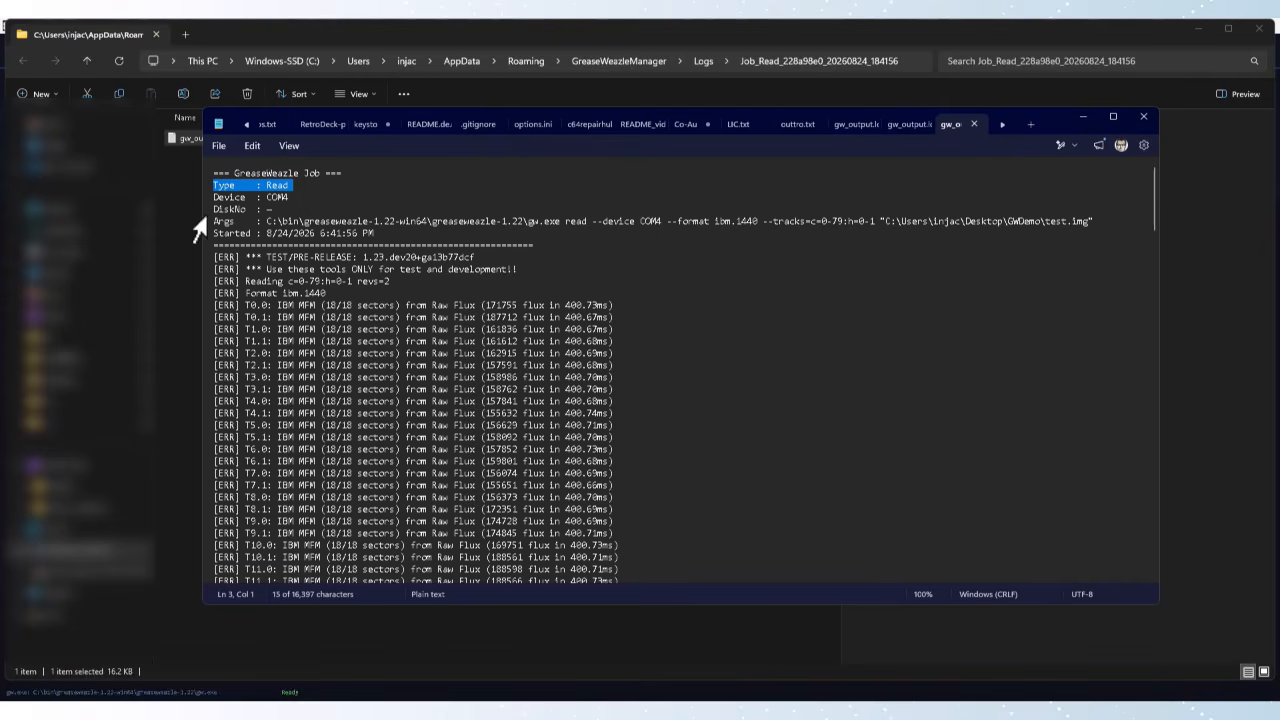
click(224, 197)
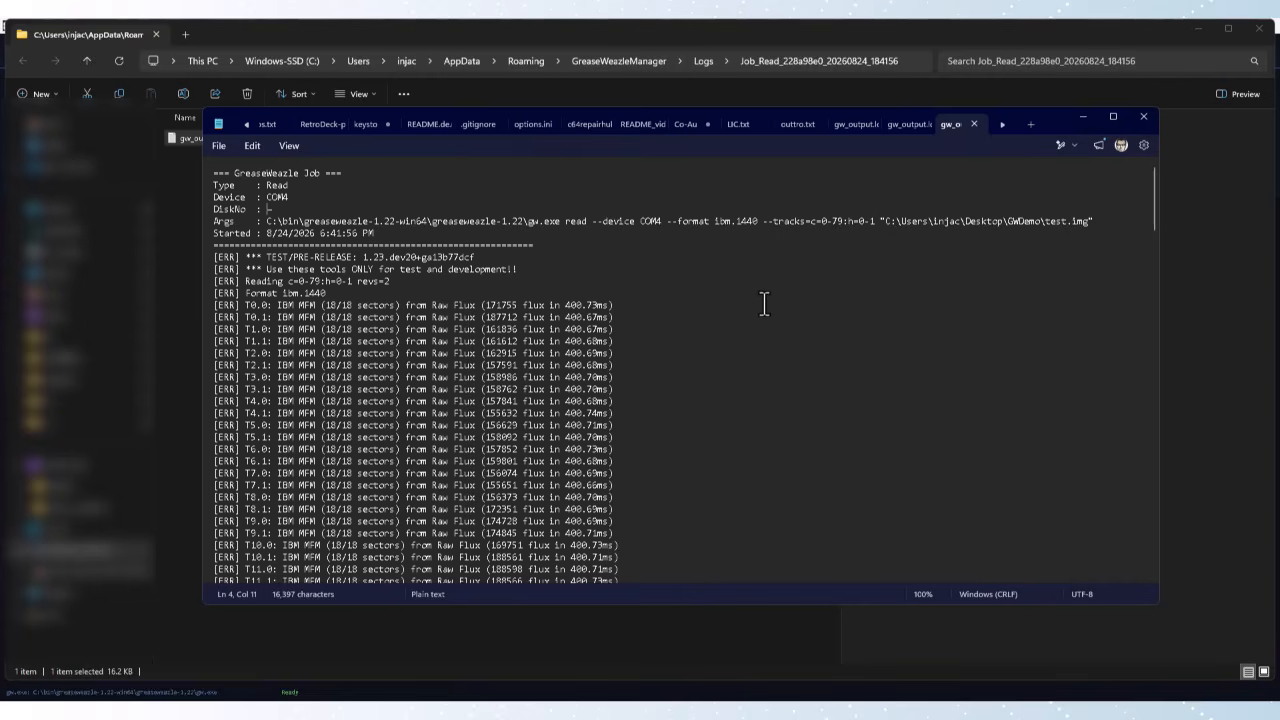
Step: Review the log's track and sector results through to the completion line, and return to GW COPY PRO
scroll(764, 304, down, 2)
scroll(764, 304, down, 20)
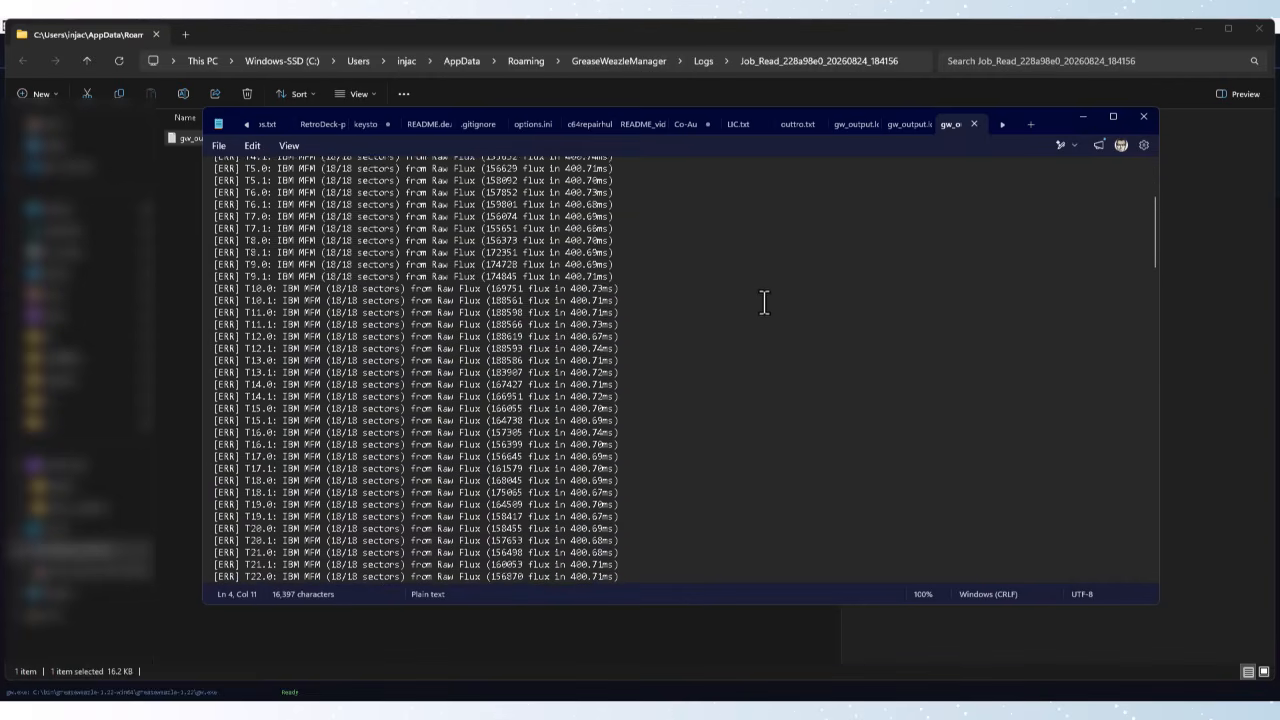
scroll(760, 304, down, 20)
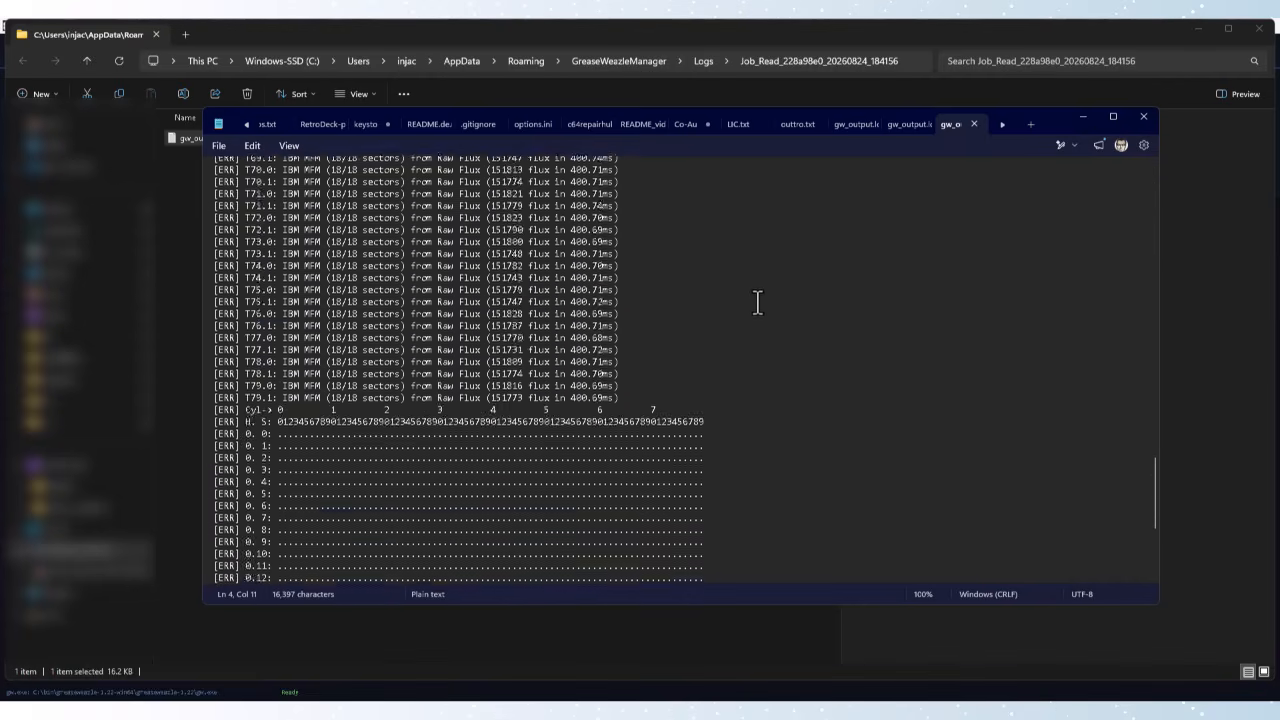
scroll(757, 300, down, 1)
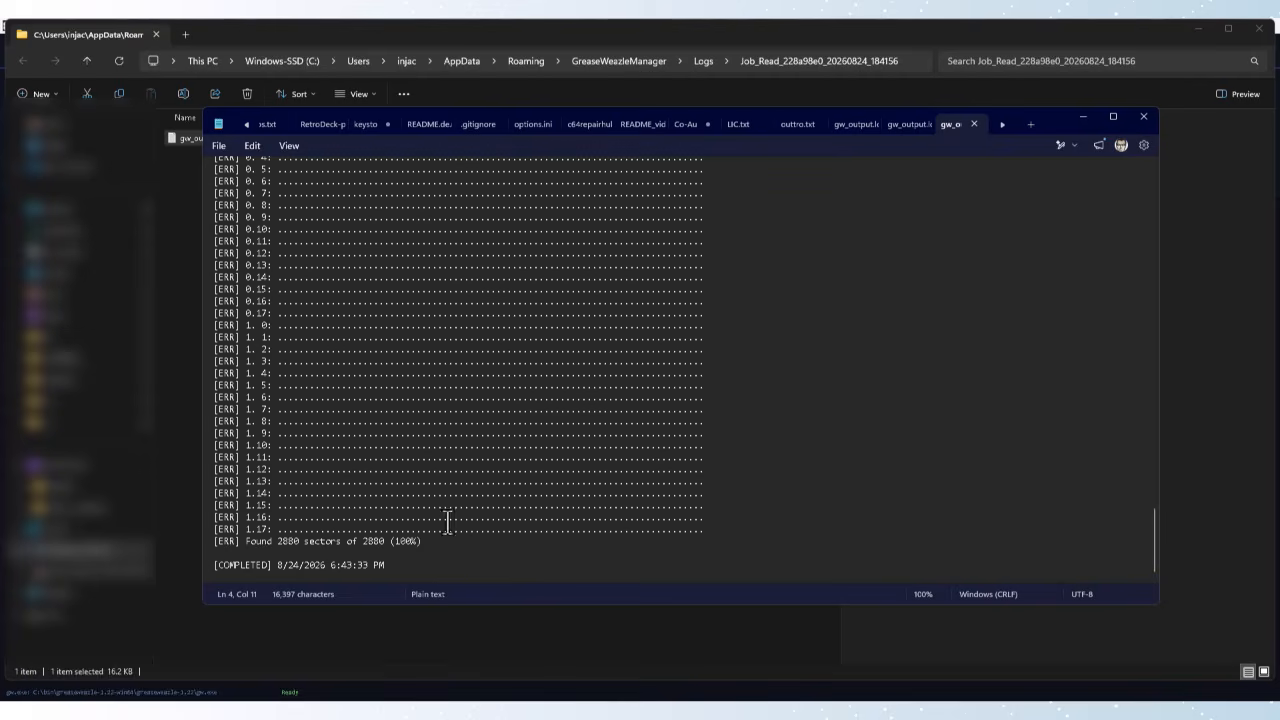
drag(384, 566, 218, 566)
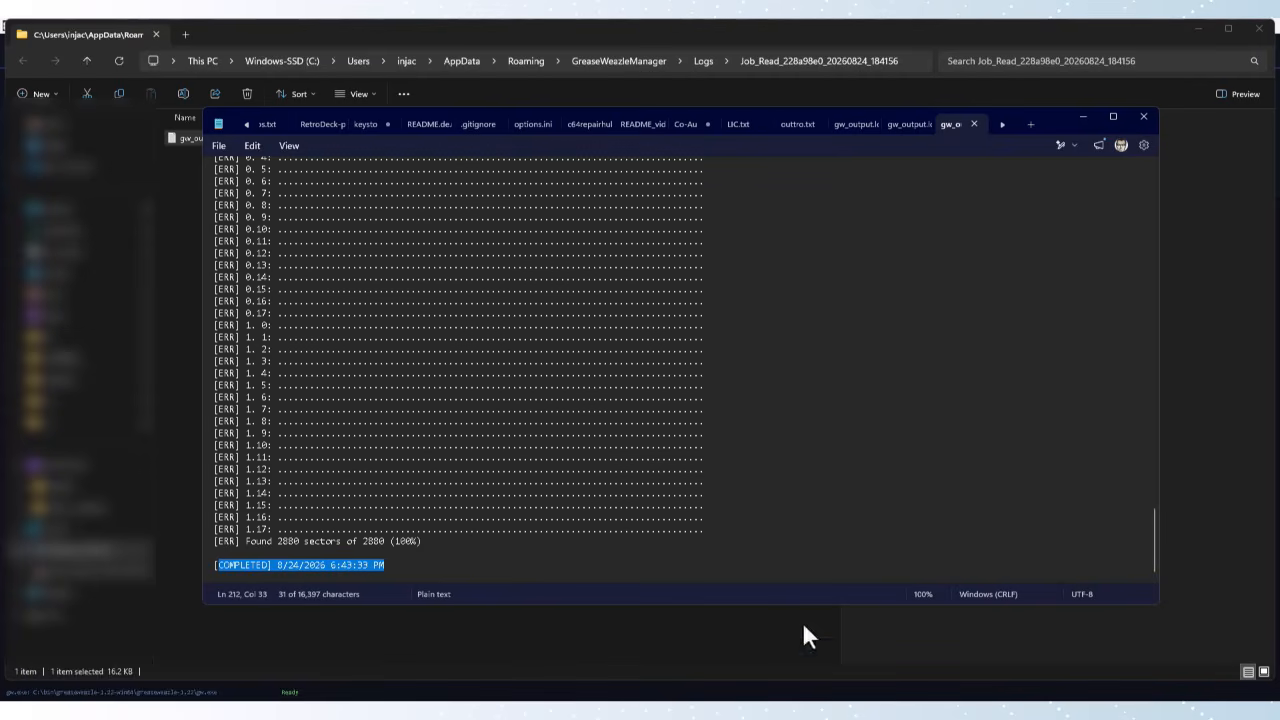
click(793, 714)
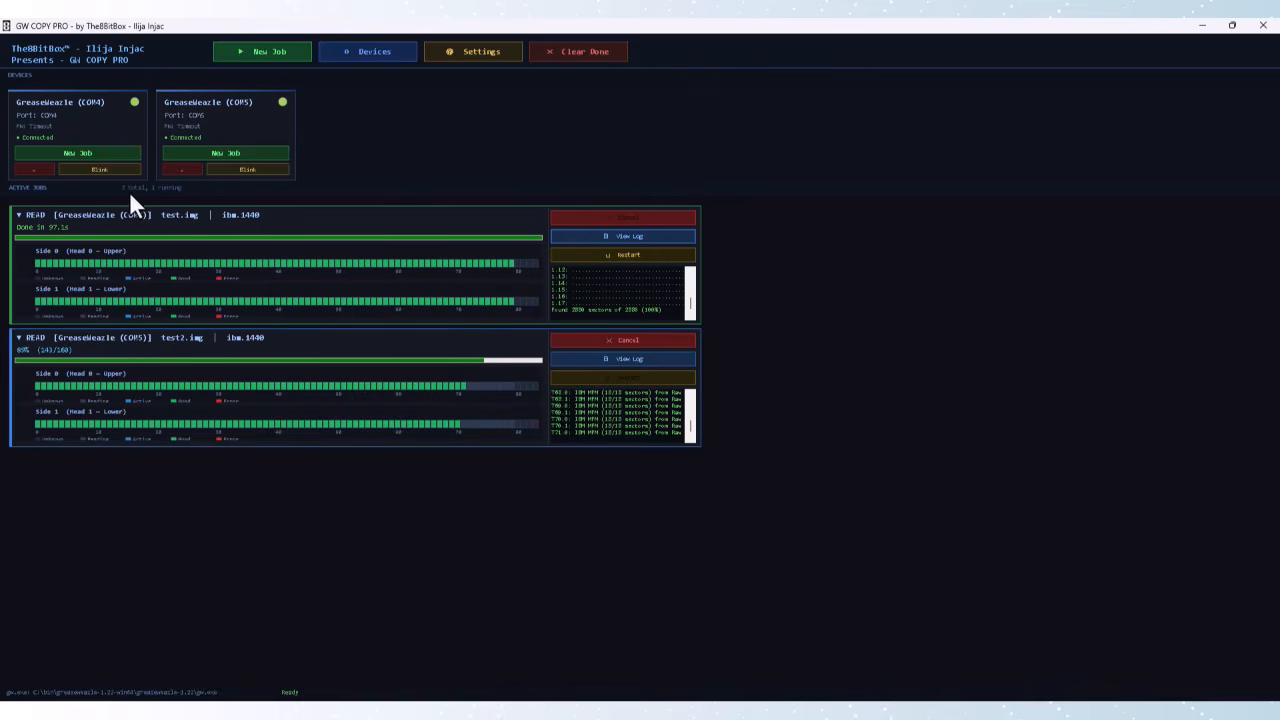
Step: Create a new job for the GreaseWeazle on COM4 and set its repetitive output folder to GWDemo on the Desktop
click(85, 151)
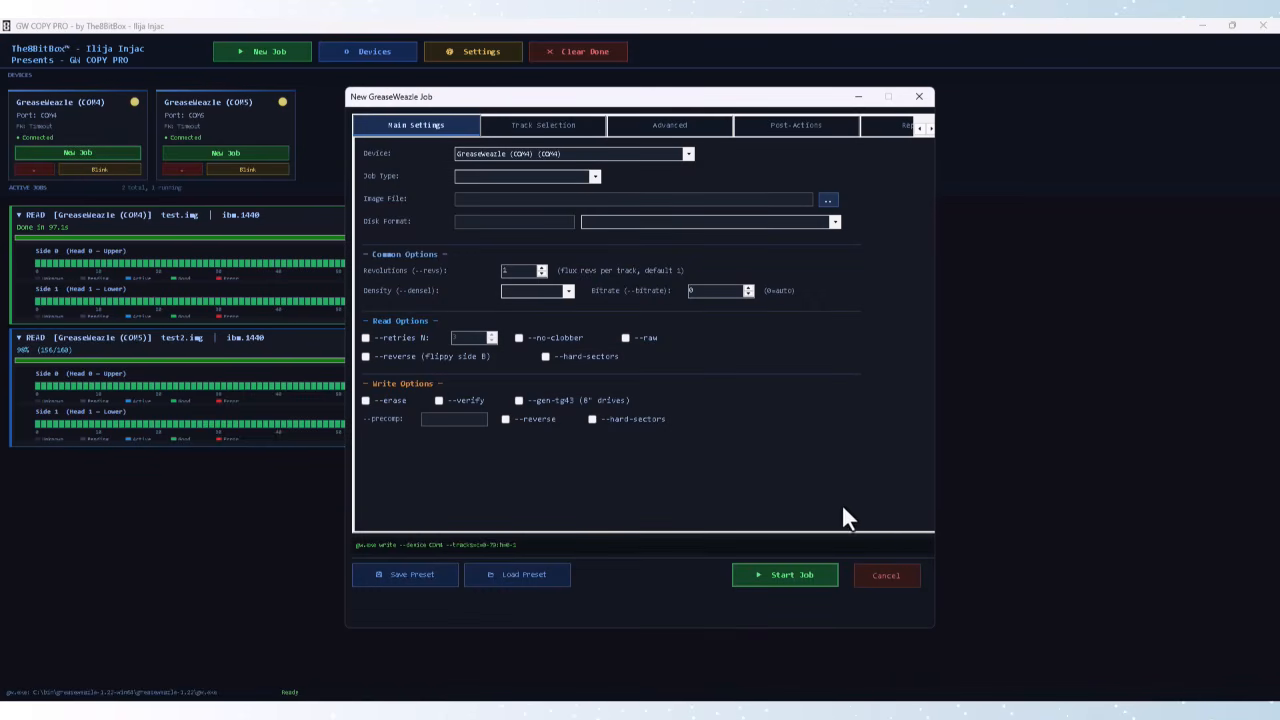
click(930, 128)
click(785, 127)
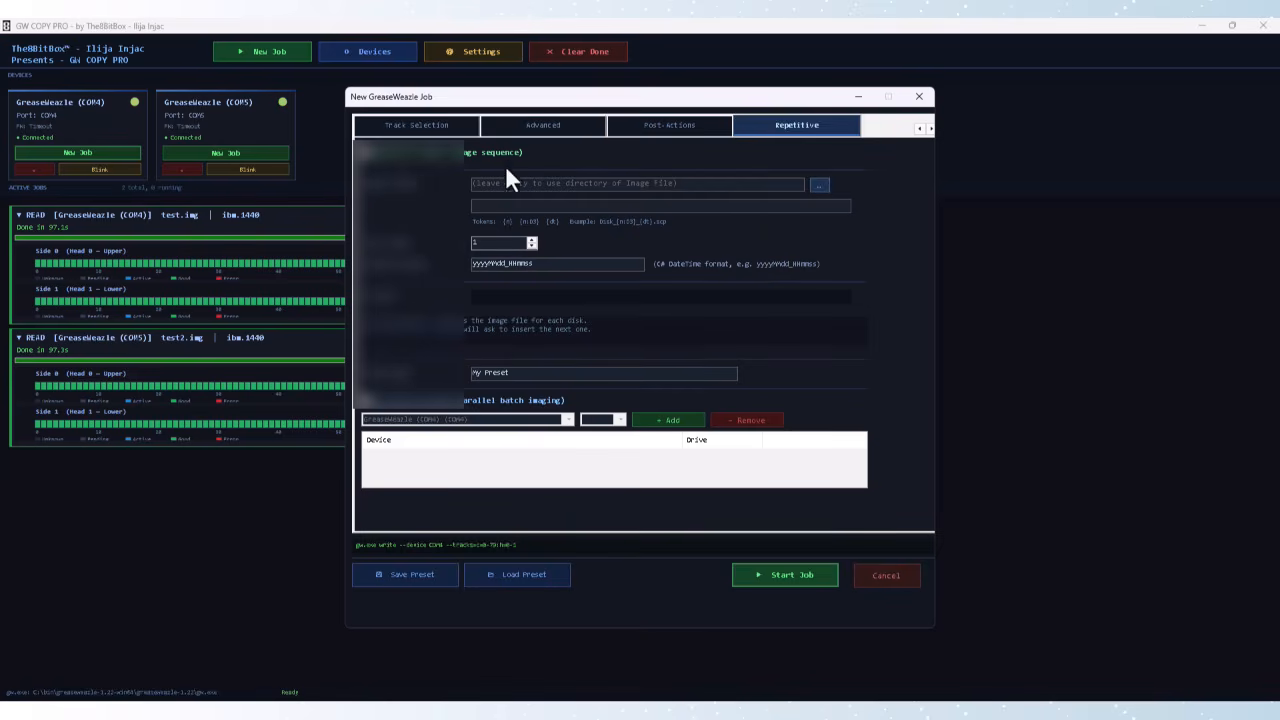
click(820, 186)
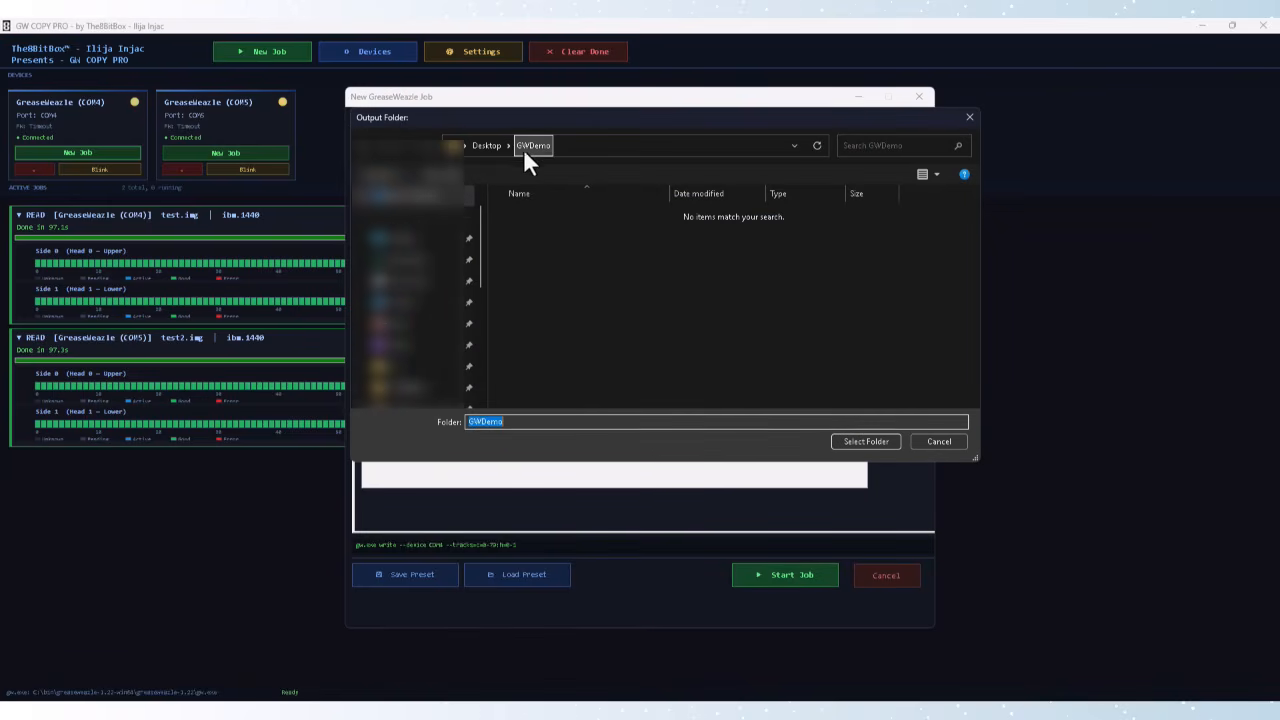
click(865, 441)
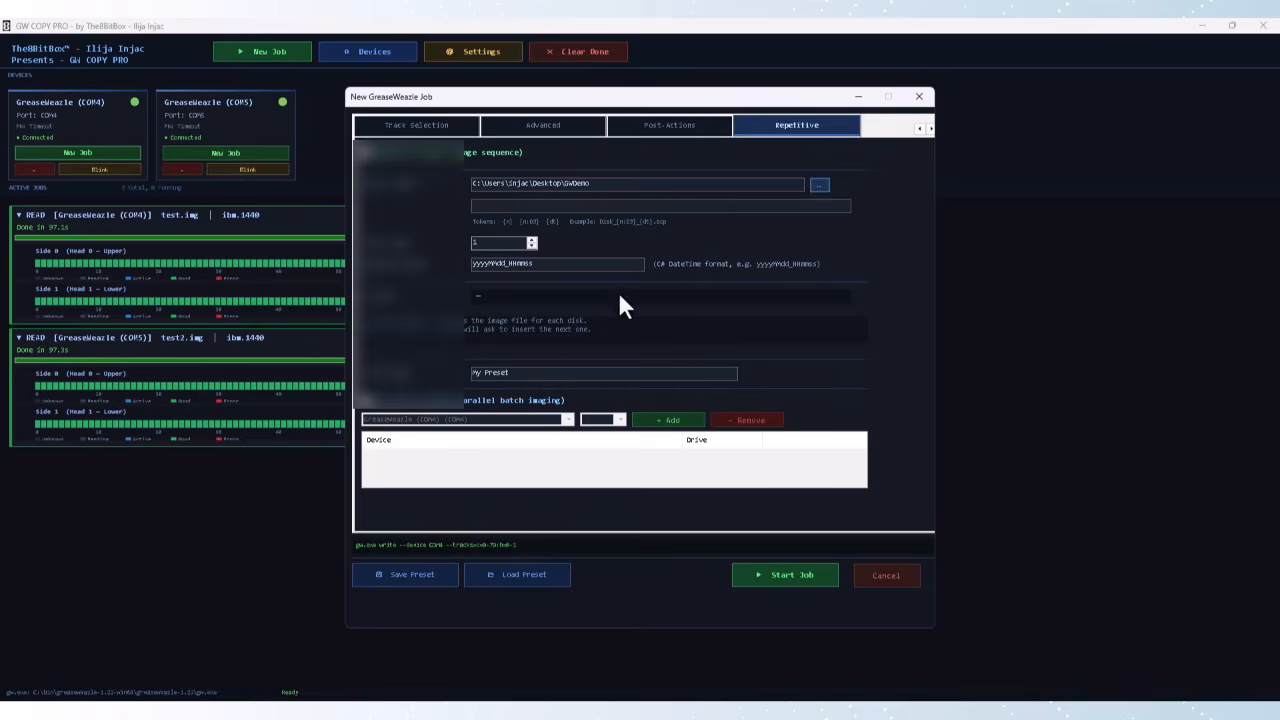
Step: Set the repetitive job's file name pattern to DISK_BOXOne_{n:d3}_{dt}.img
click(563, 207)
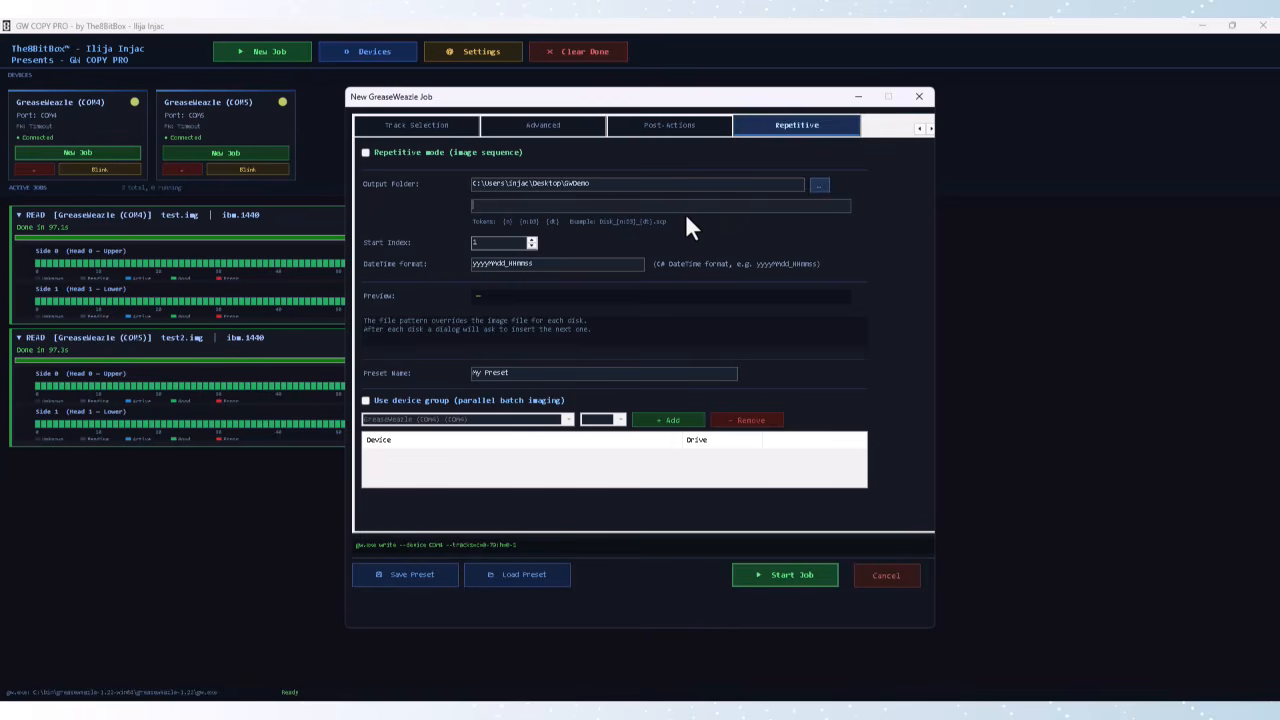
text(DISK)
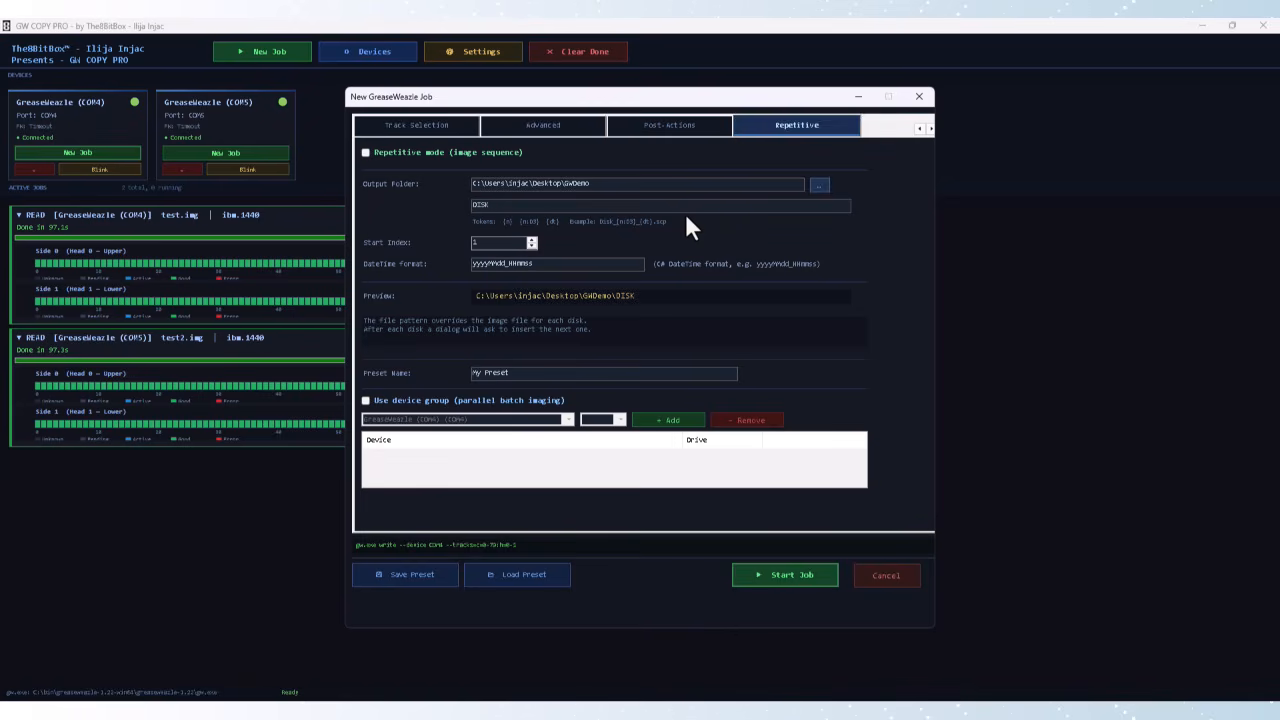
text(_)
text(BOX)
text(One)
text(_)
text(()
text(n)
text(:)
text(d3)
text(})
text({dt)
text(}.)
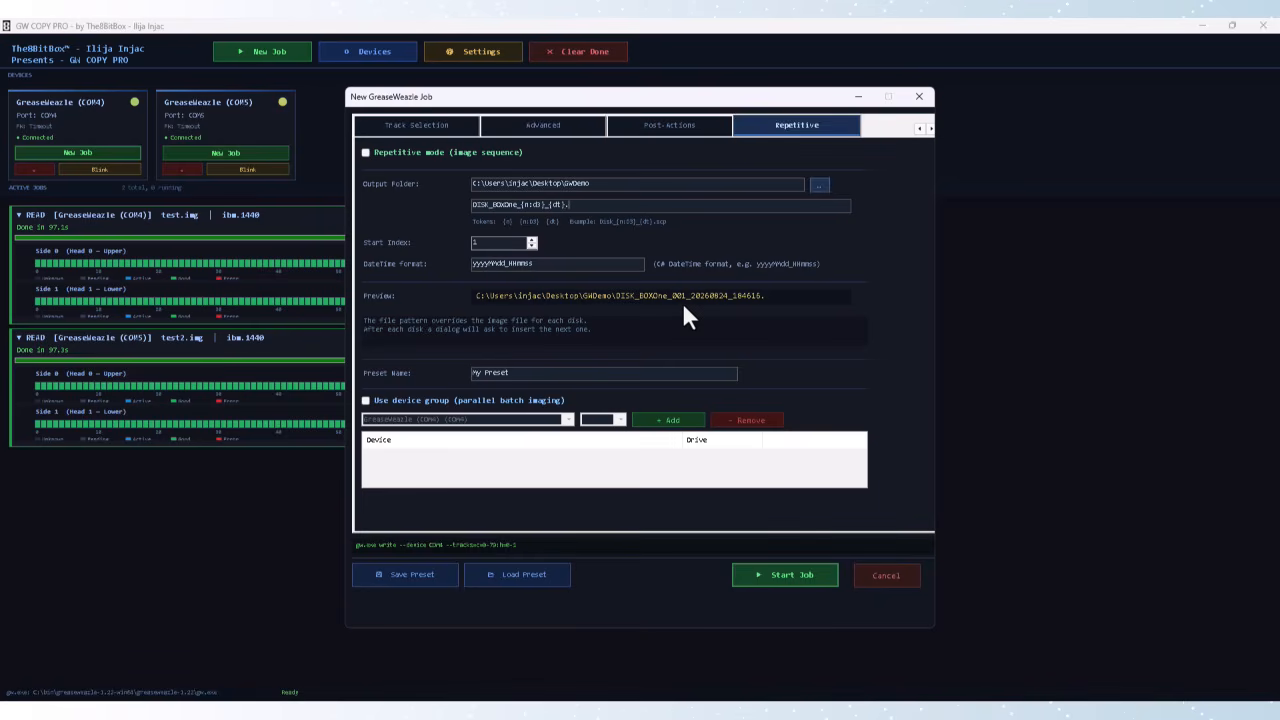
key(BackSpace)
key(BackSpace)
text(}.img)
Step: In the job's main settings, set the job type to Read (disk → image) and the disk format to ibm.1440
click(426, 126)
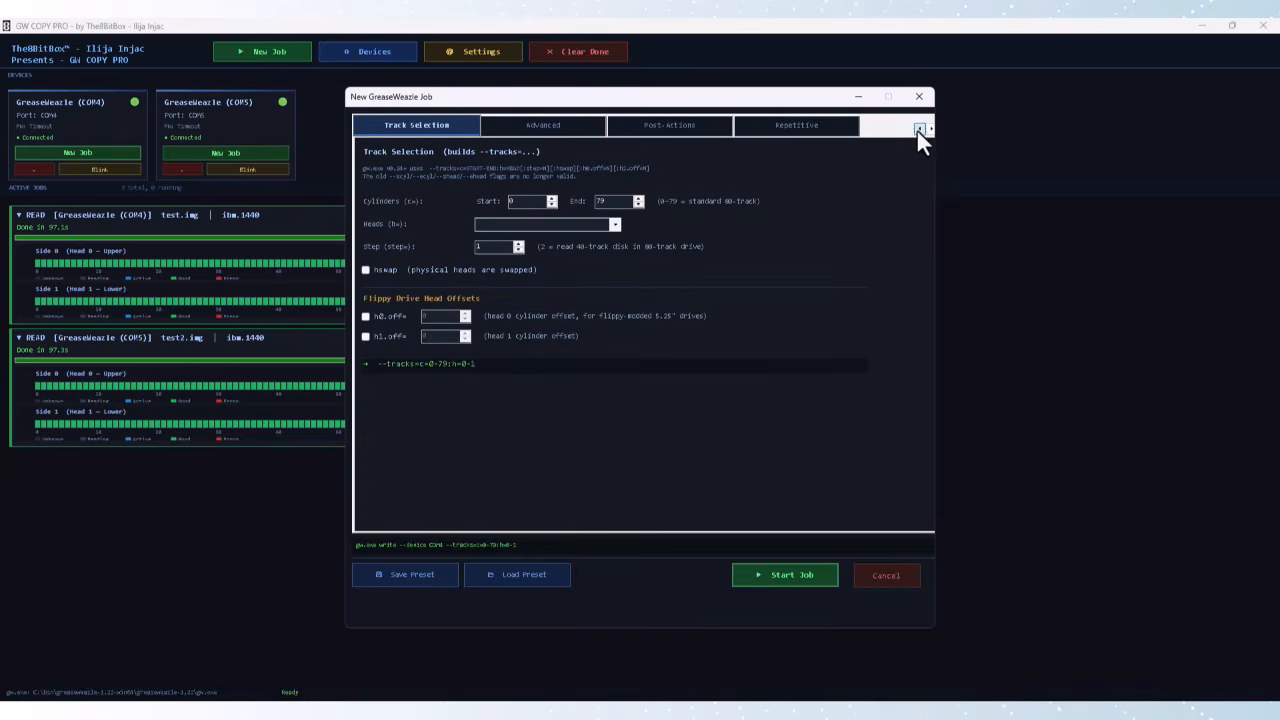
click(917, 130)
click(415, 127)
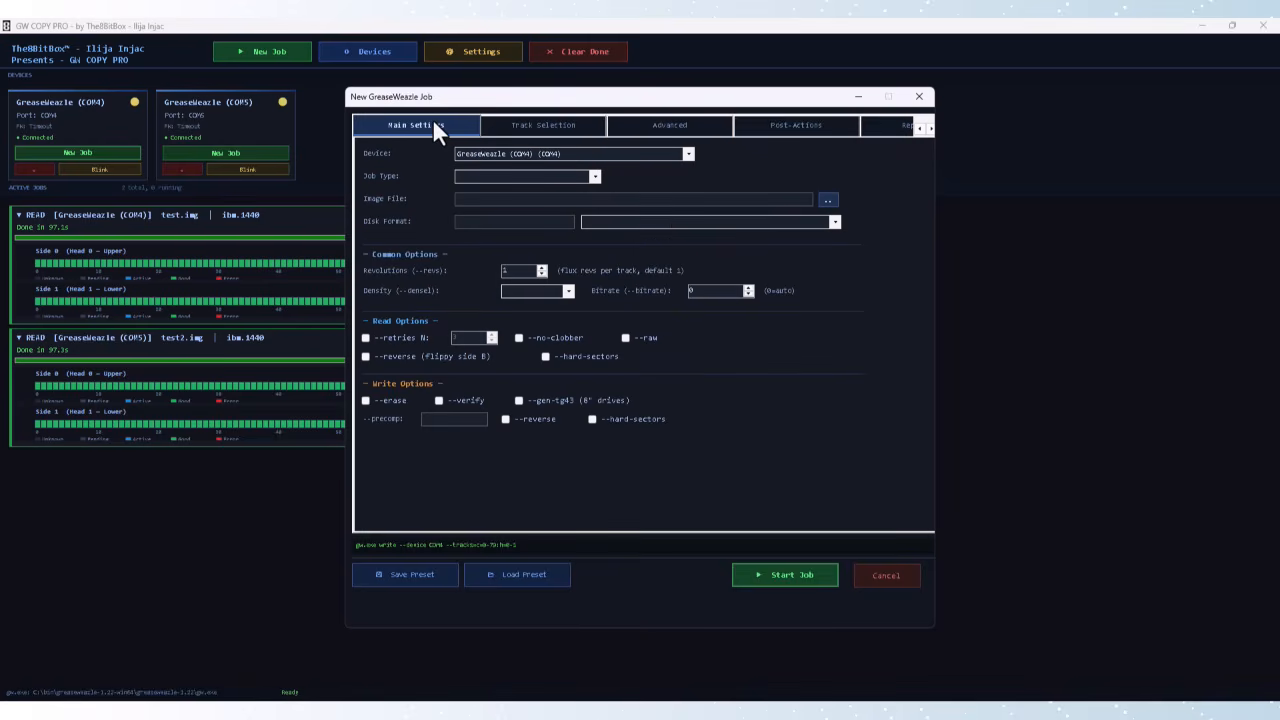
click(595, 176)
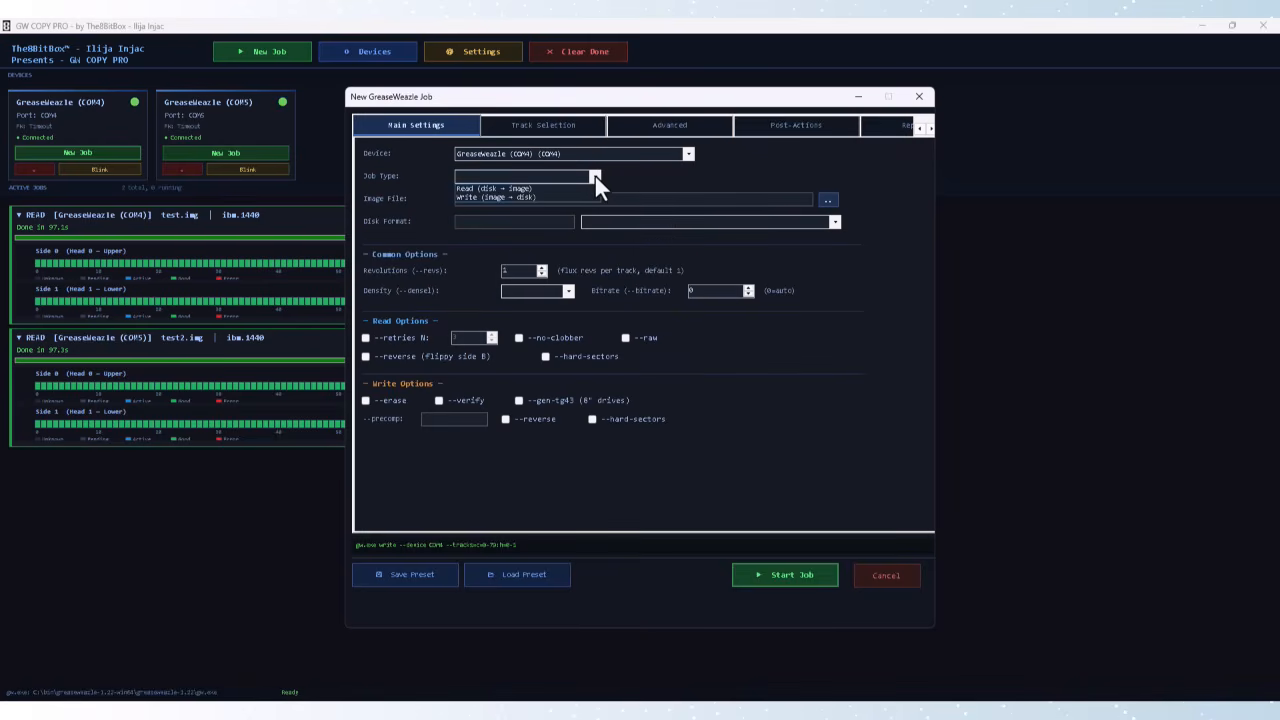
click(541, 188)
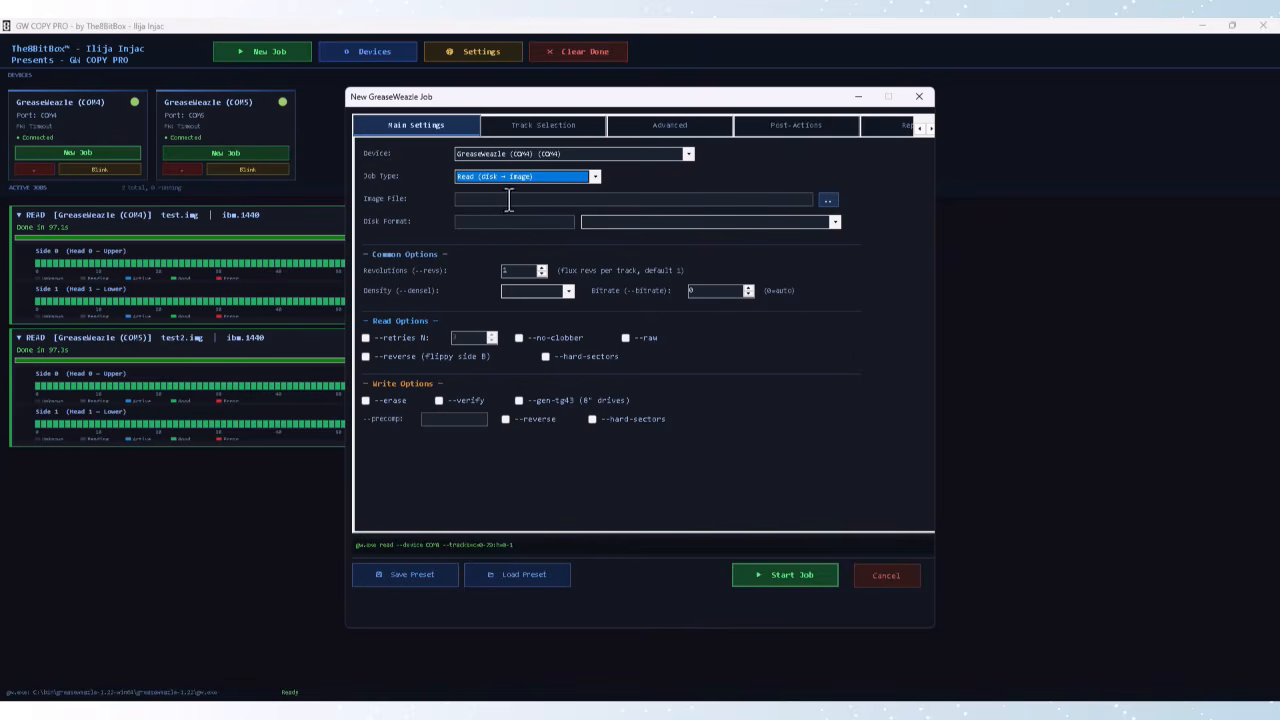
click(835, 222)
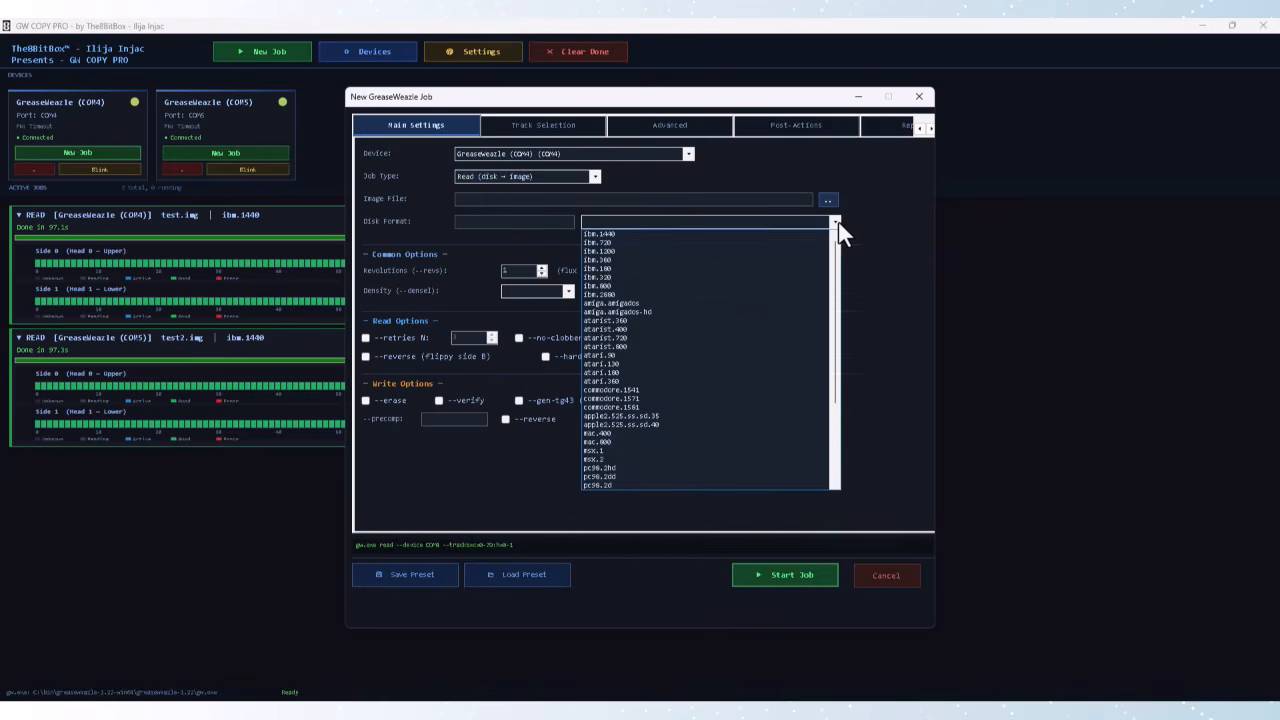
click(701, 232)
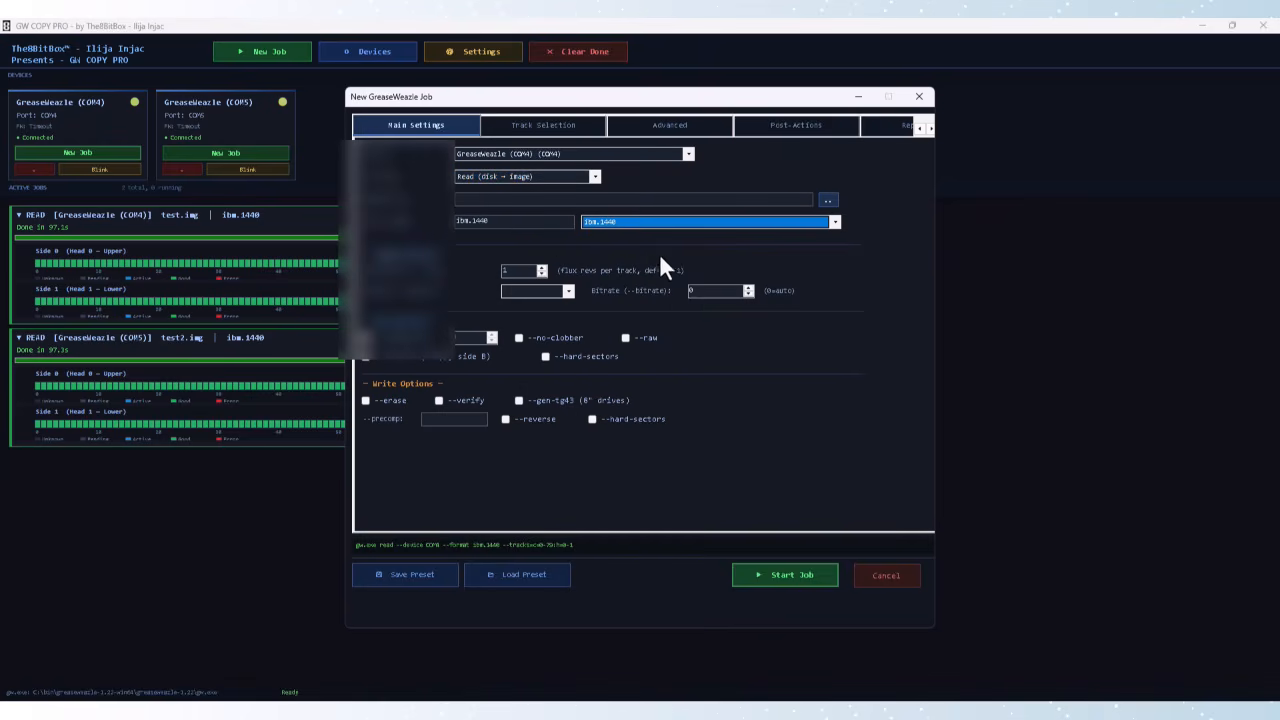
Step: Return to the repetitive settings and save the job as a preset named MyDOSPresetRepOneDrive in the Presets folder
click(931, 128)
click(805, 123)
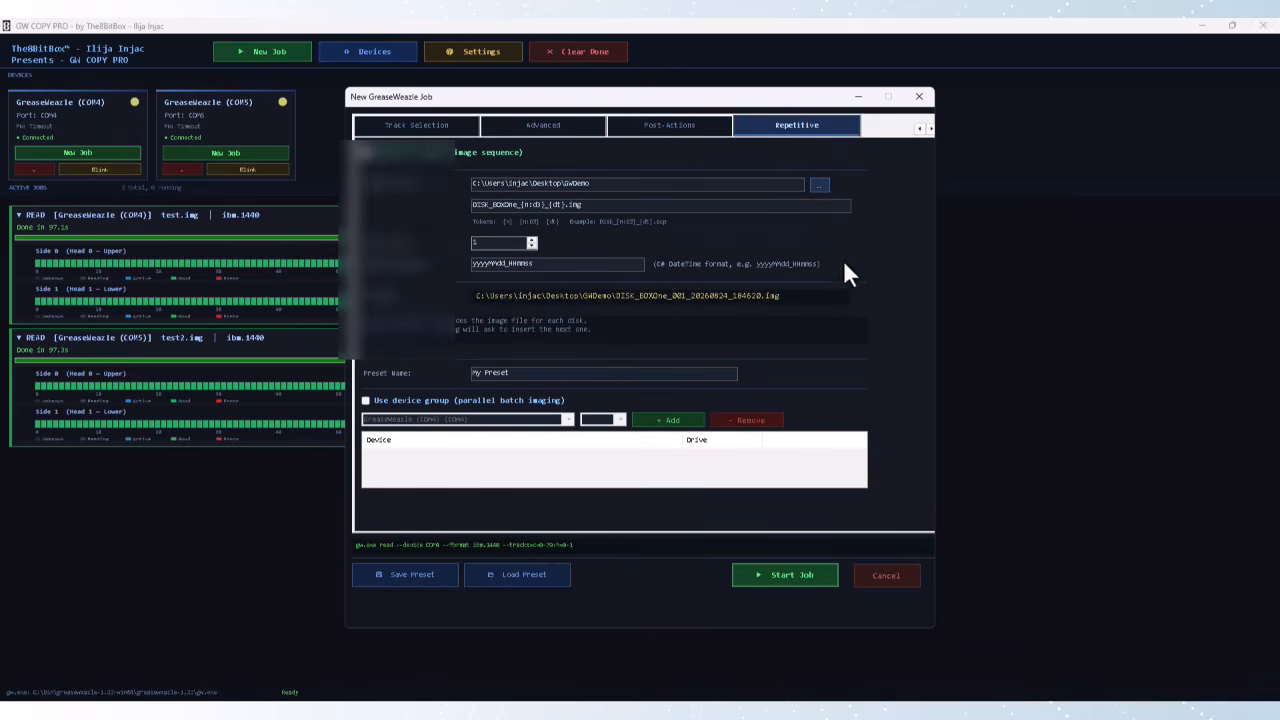
click(418, 570)
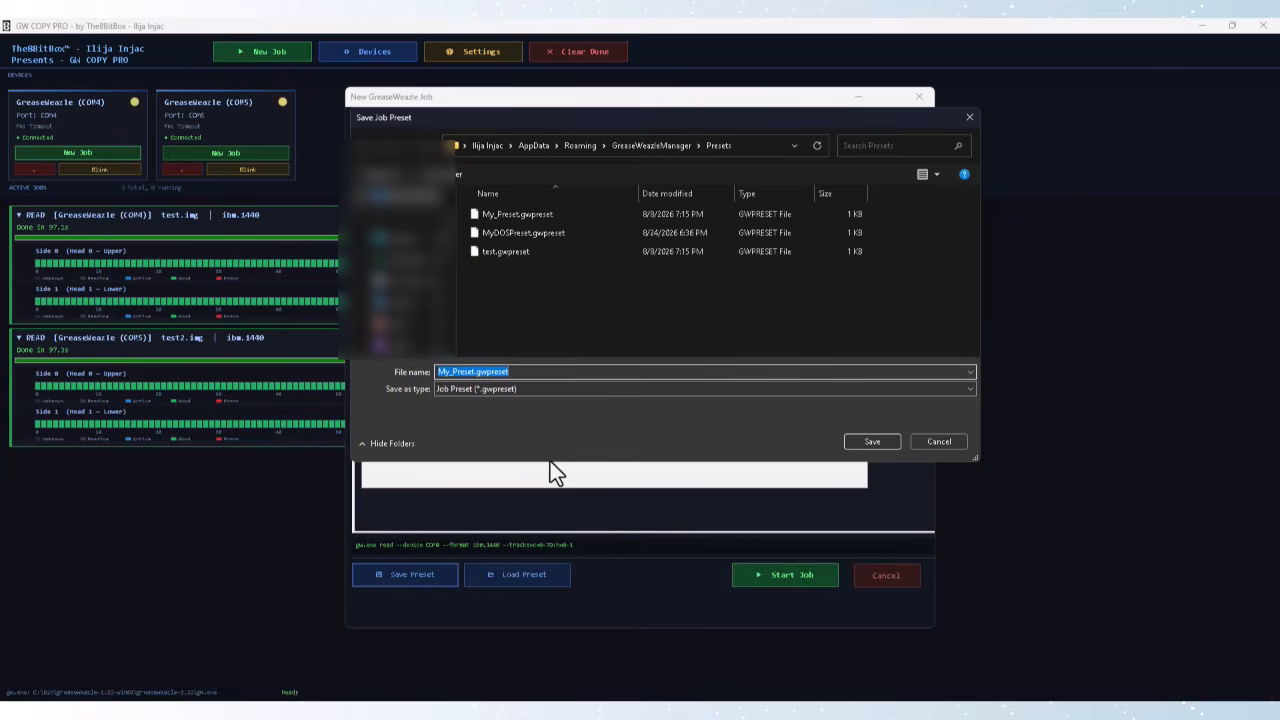
text(MyD)
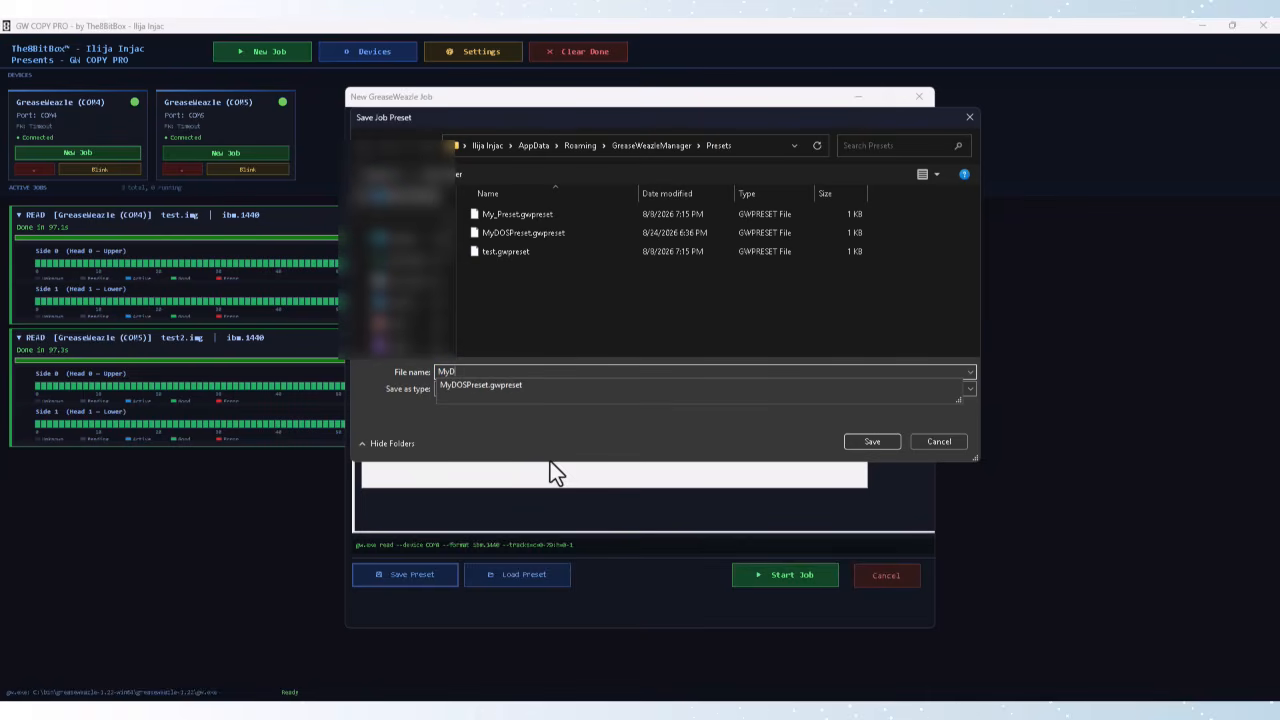
text(OSPresetRe)
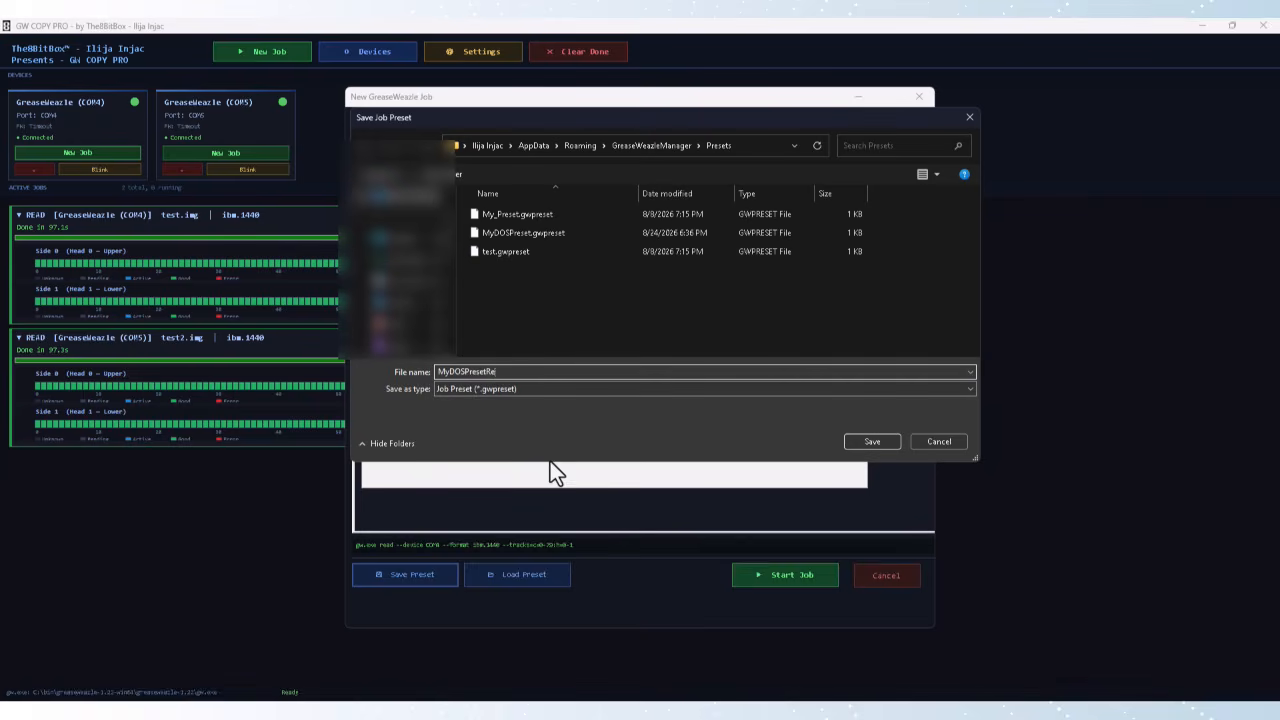
text(pOneDrive)
click(889, 442)
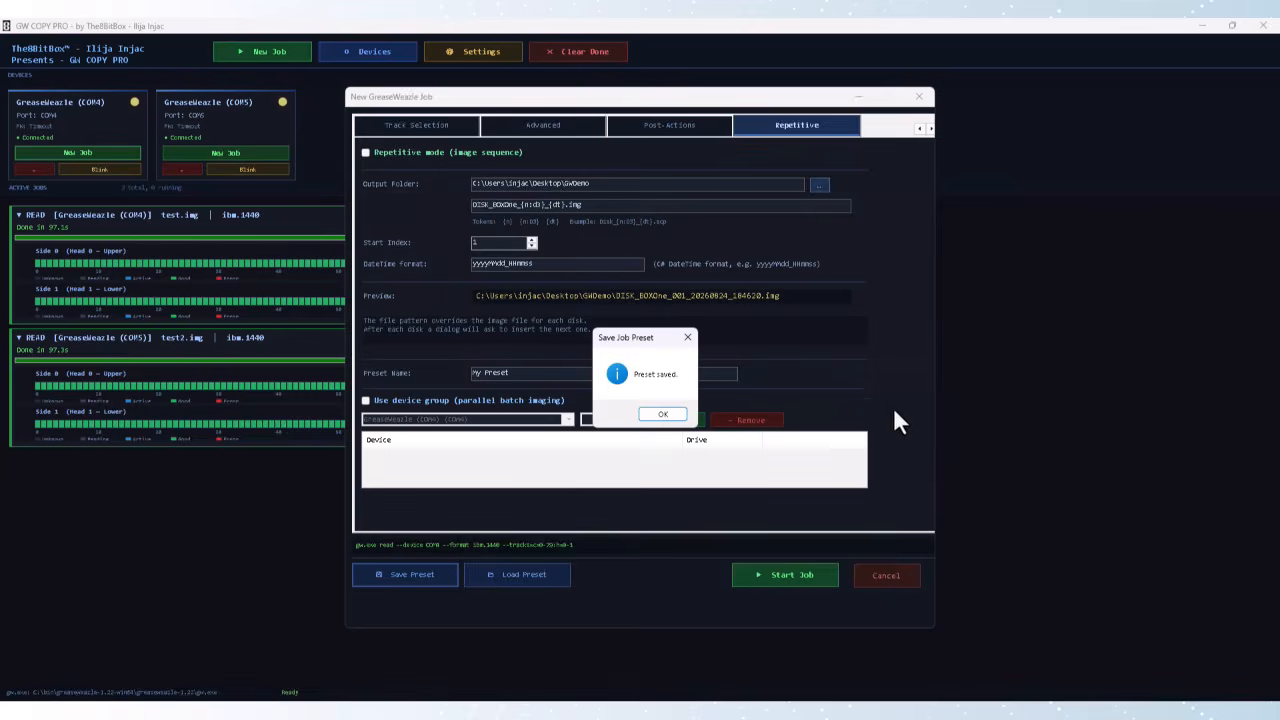
Step: Try to start the job from its track selection settings without repetitive mode enabled
click(662, 414)
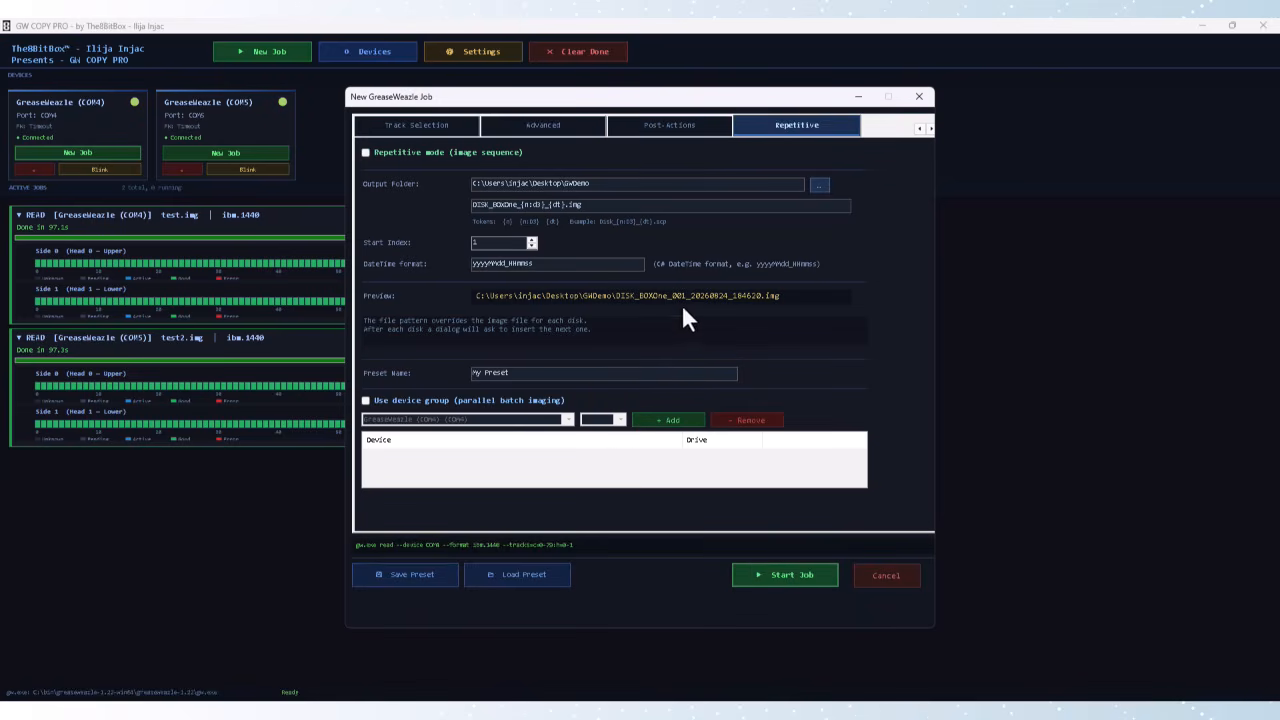
click(420, 125)
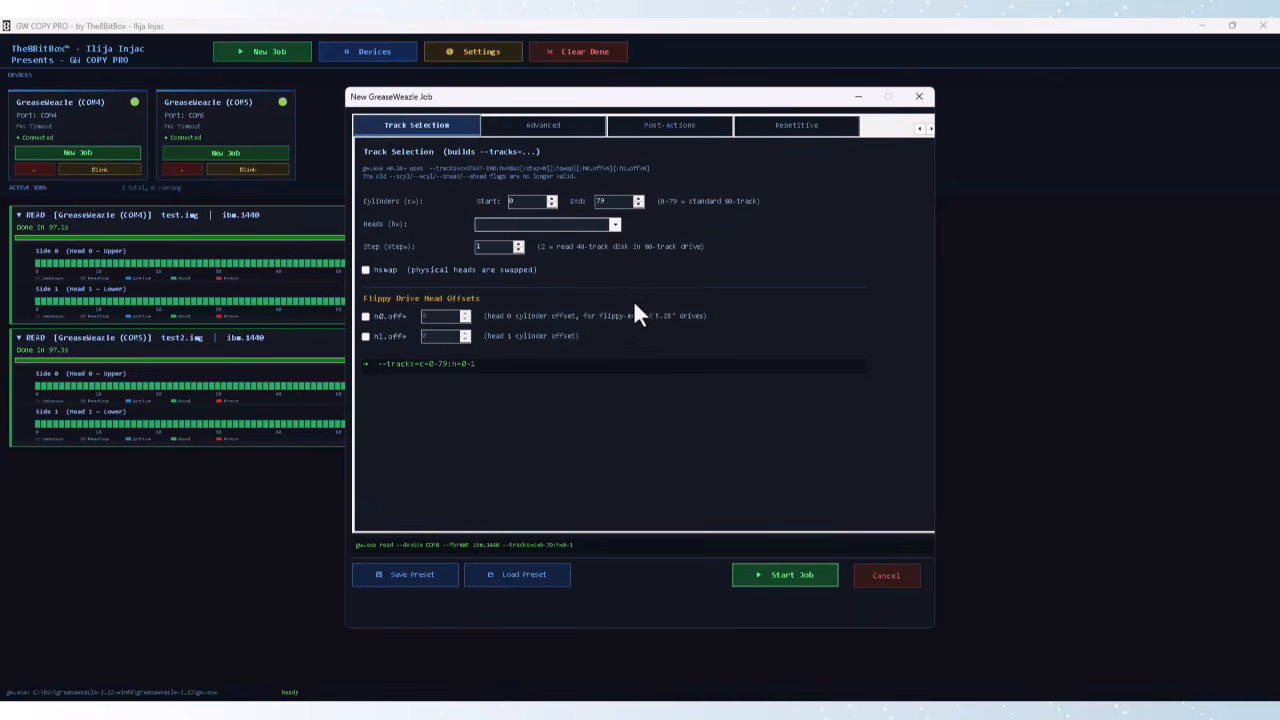
click(784, 574)
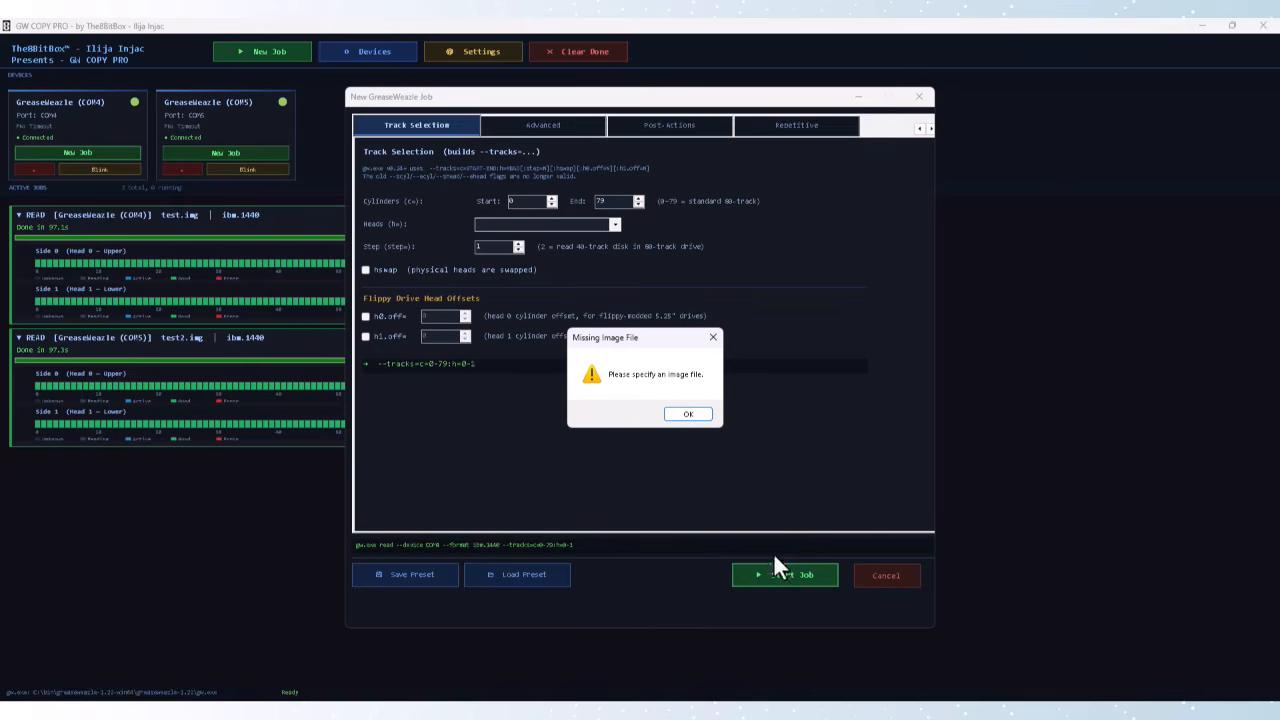
click(689, 414)
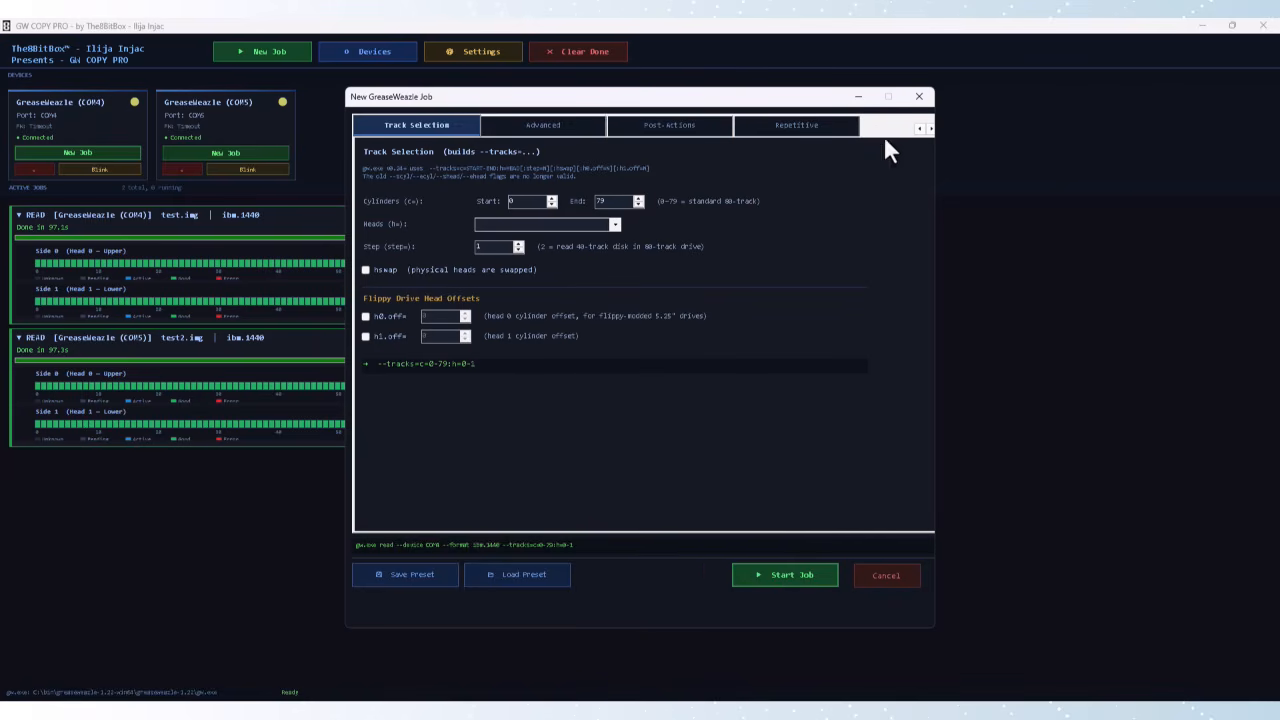
Step: Enable repetitive mode for the image sequence and start the job, and clear the finished jobs from the list
click(811, 125)
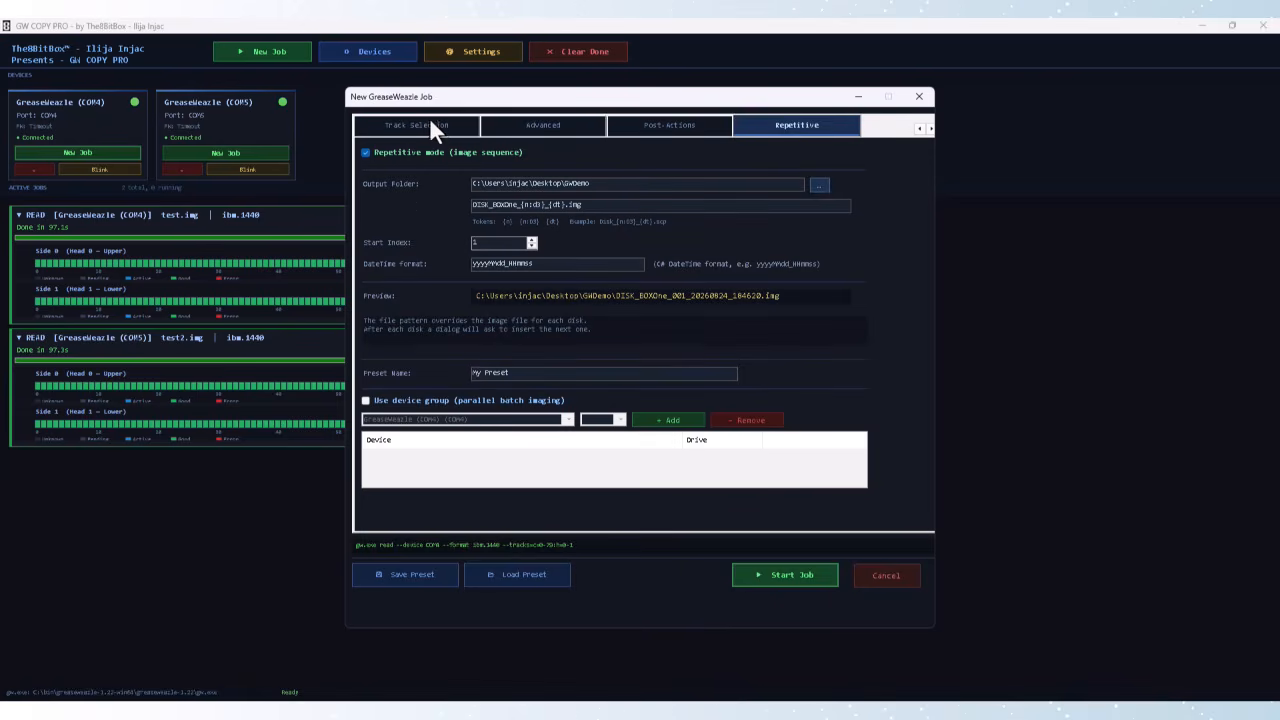
click(769, 570)
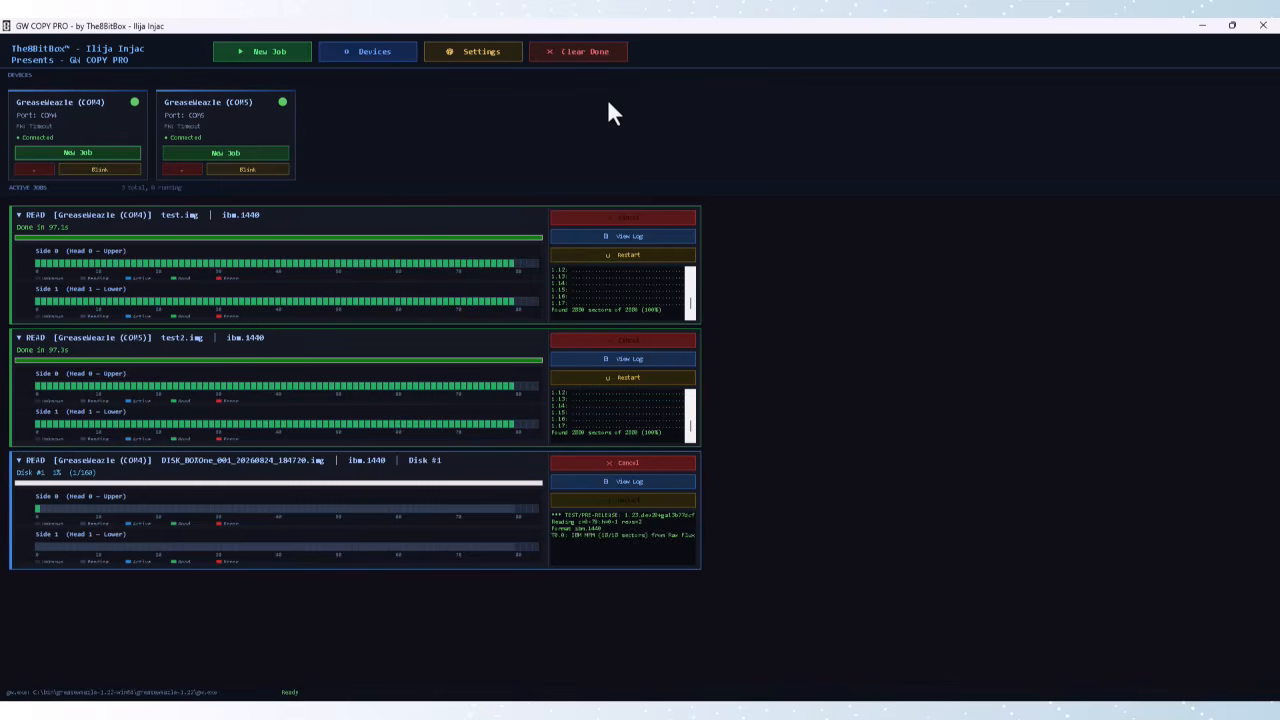
click(585, 56)
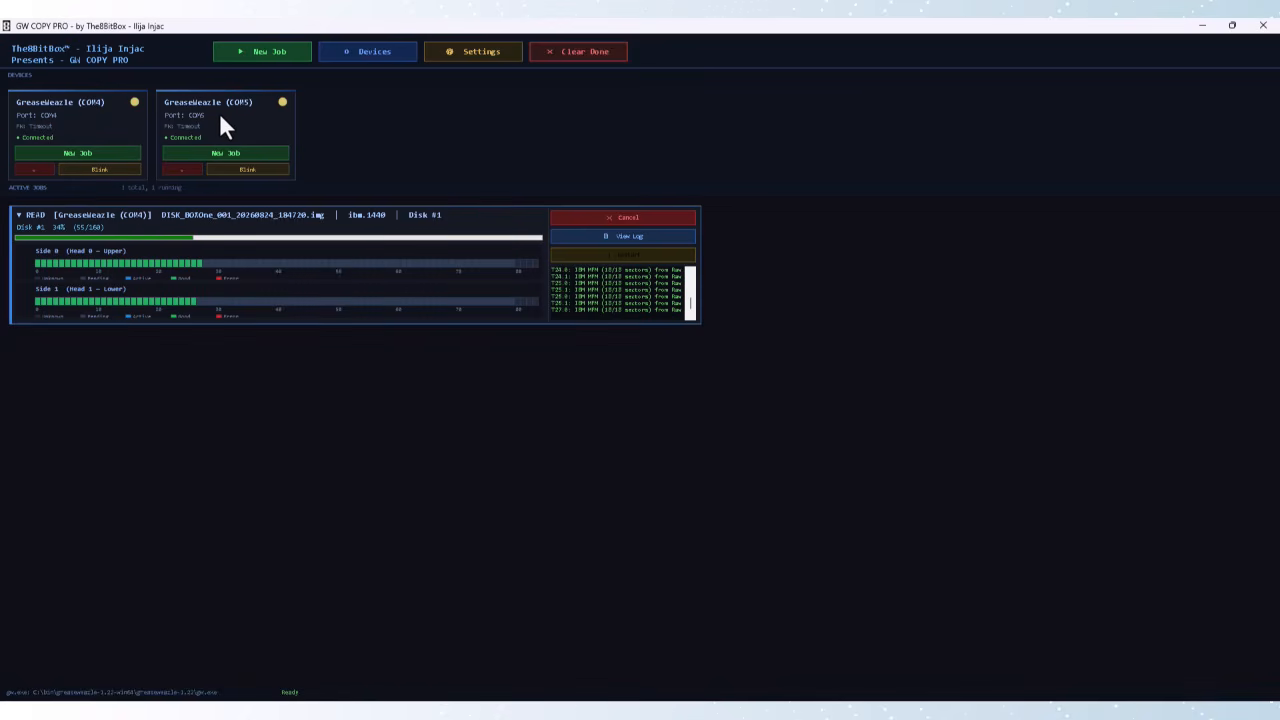
Step: Open a new job for the GreaseWeazle on COM5, examine its post-actions settings and cancel the job
click(252, 153)
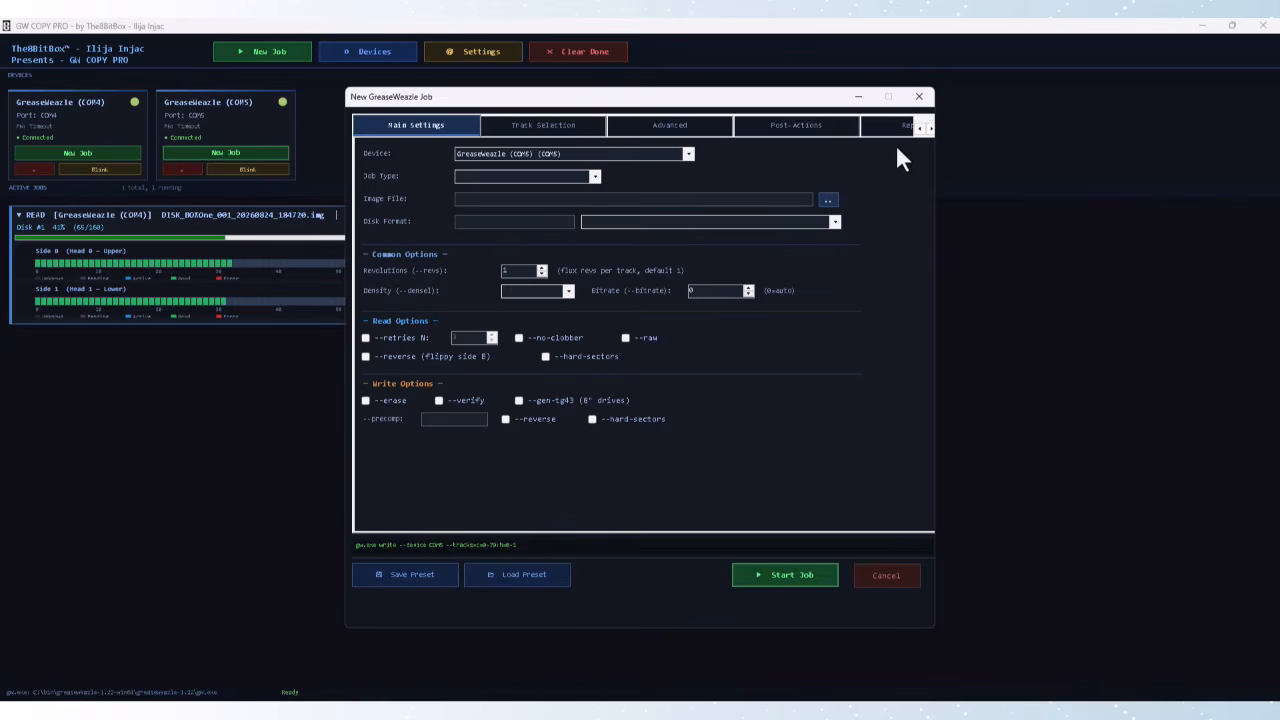
click(823, 125)
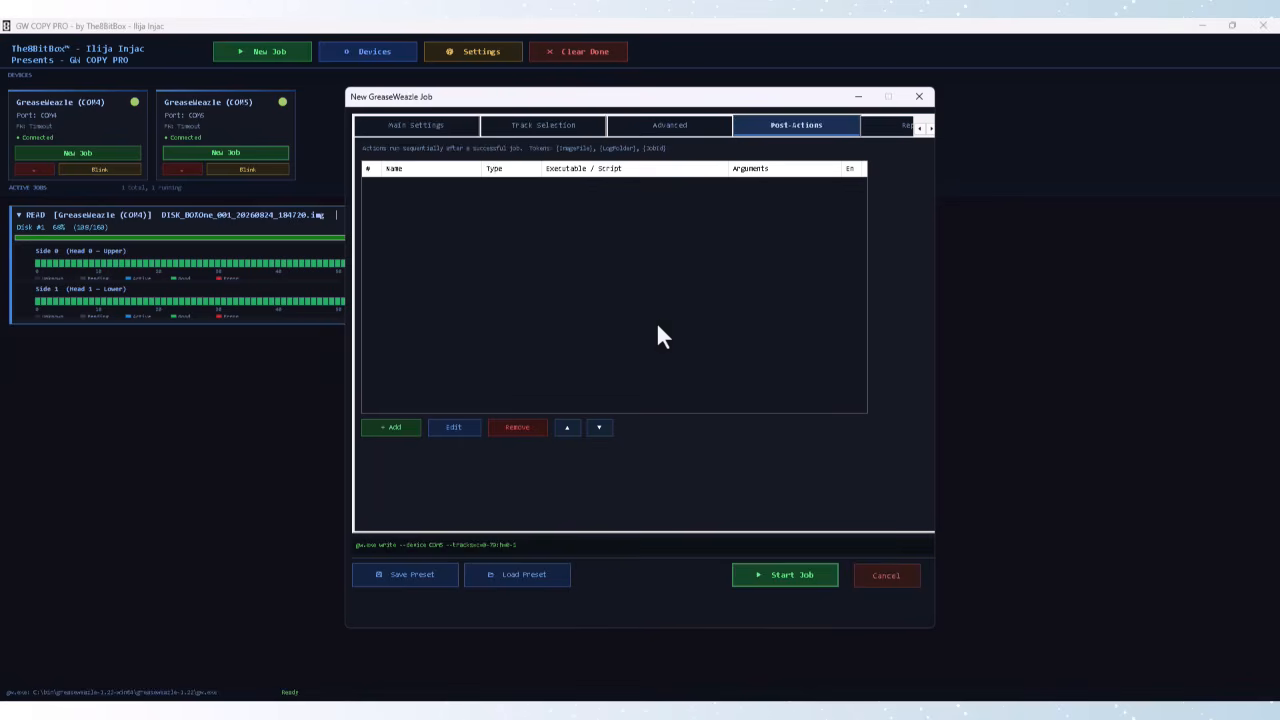
click(880, 578)
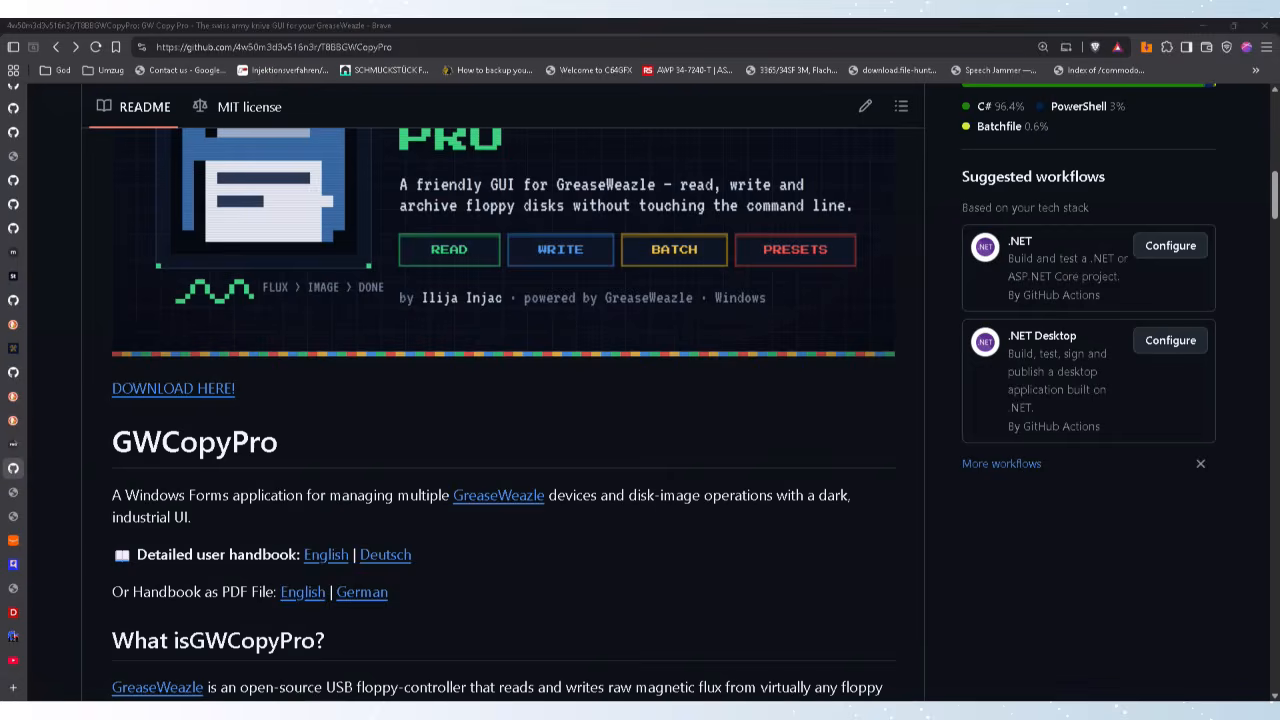
Step: In the browser, open the scripts/postactions folder of the T8BBGWCopyPro GitHub repository and examine the sample scripts
scroll(275, 434, up, 8)
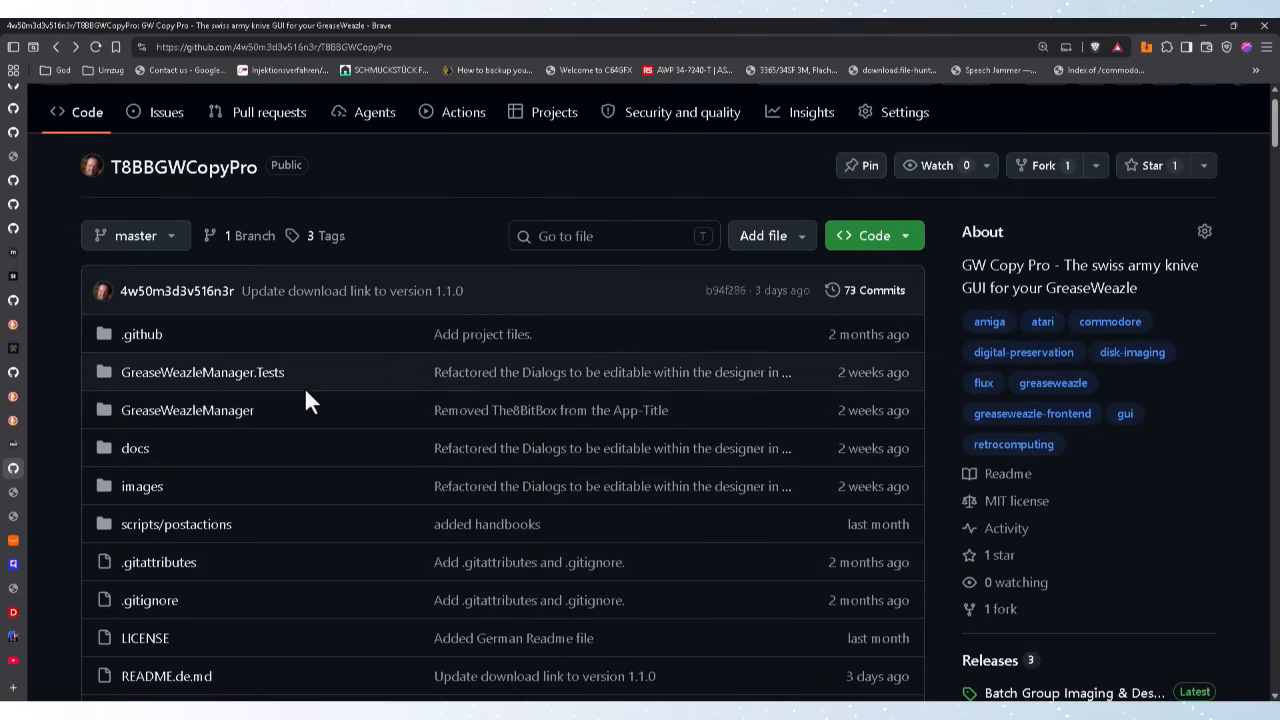
click(218, 530)
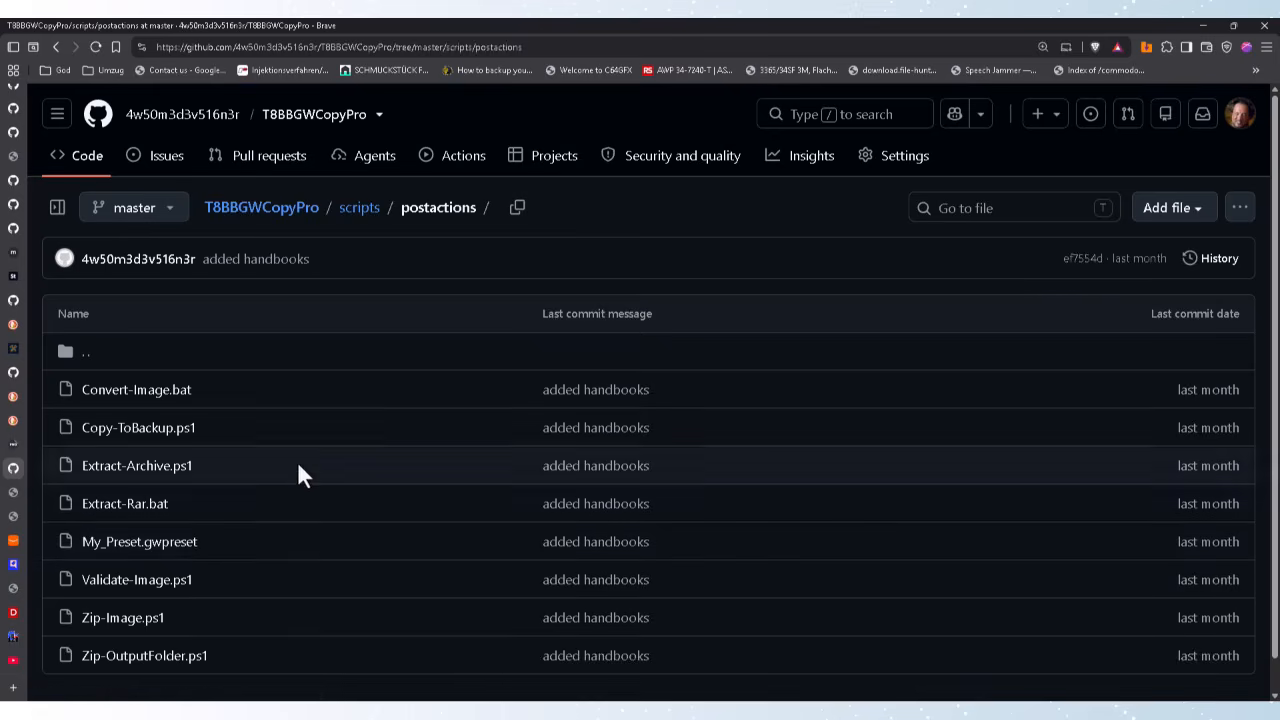
scroll(305, 445, down, 1)
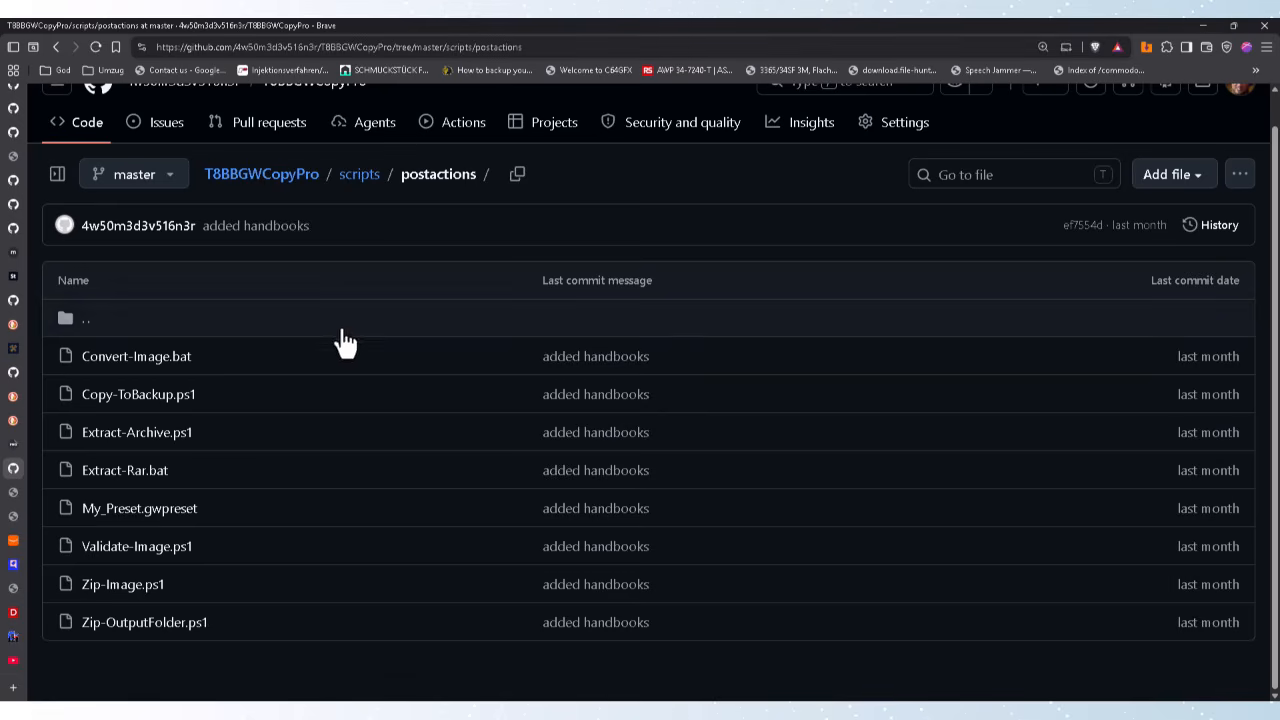
scroll(338, 325, up, 1)
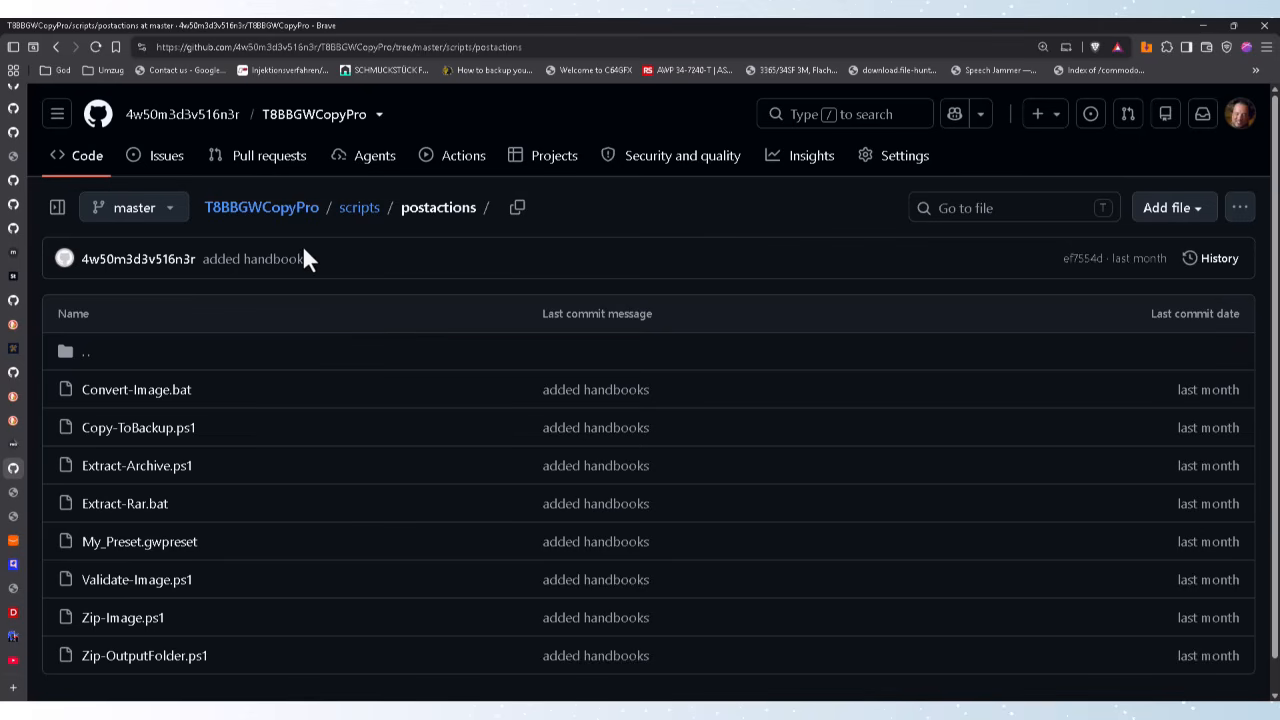
Step: Switch back to GW Copy Pro and continue the repetitive job with the next disk
click(1200, 27)
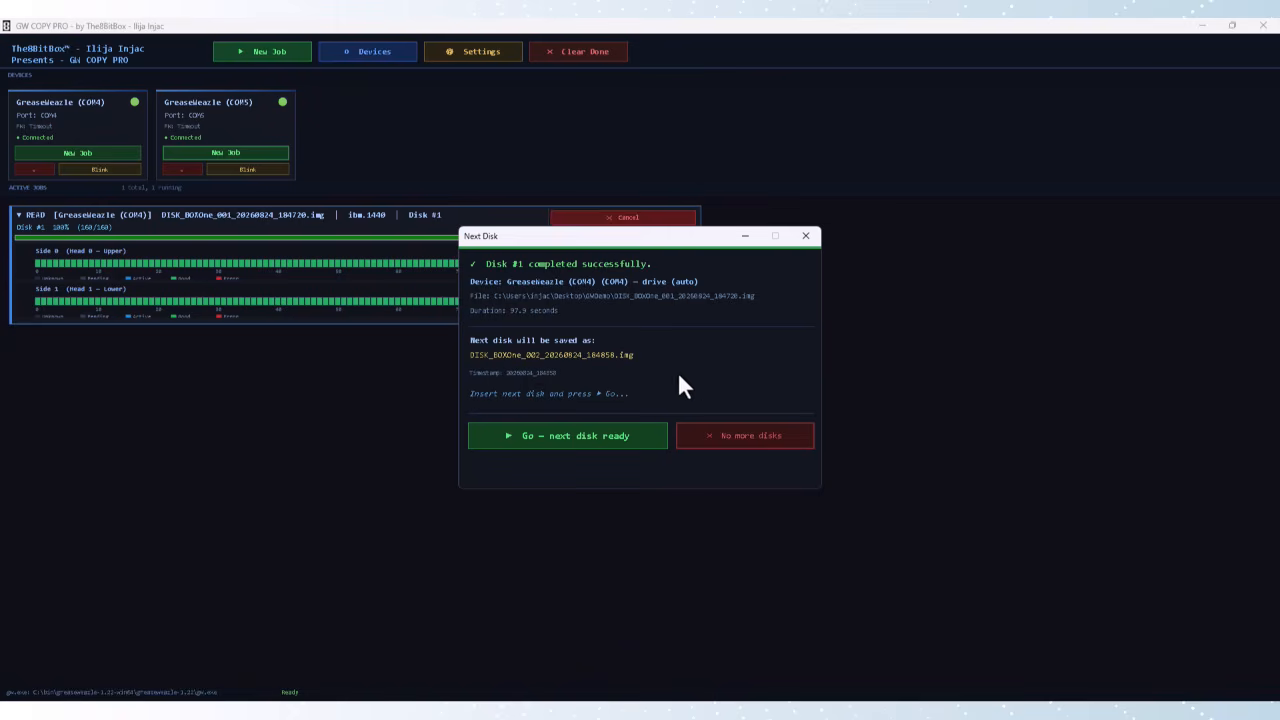
click(627, 434)
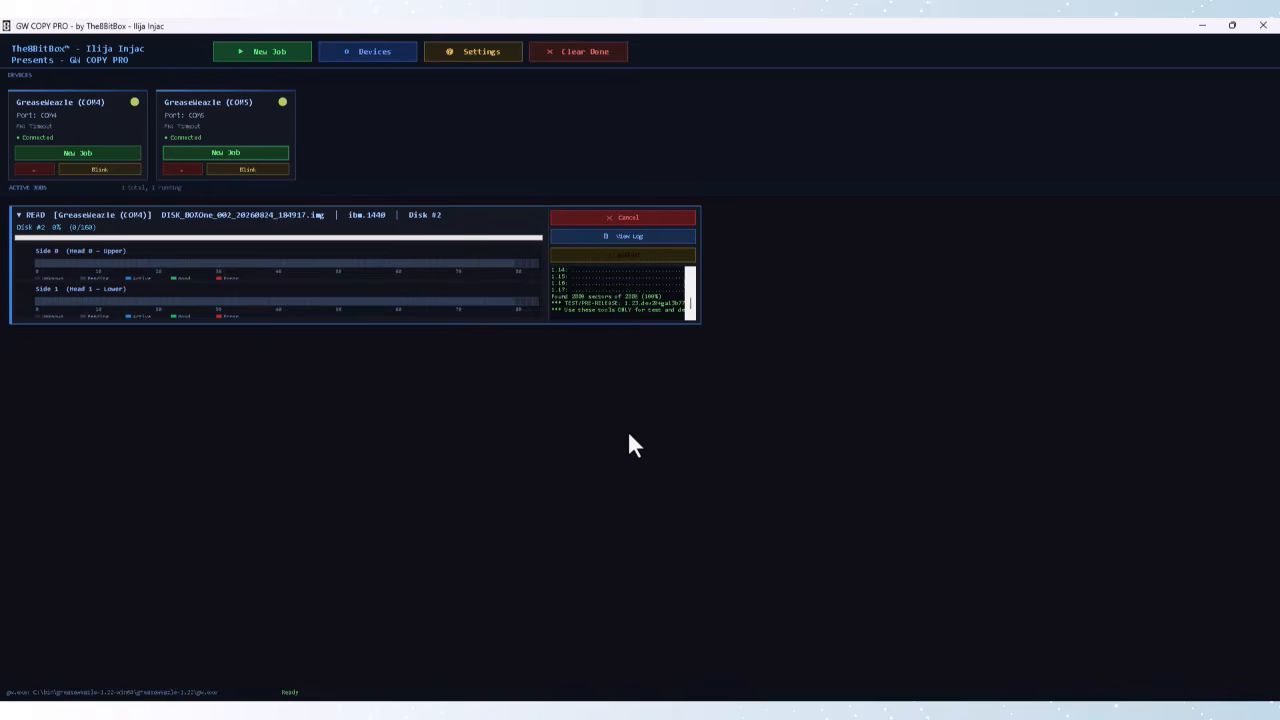